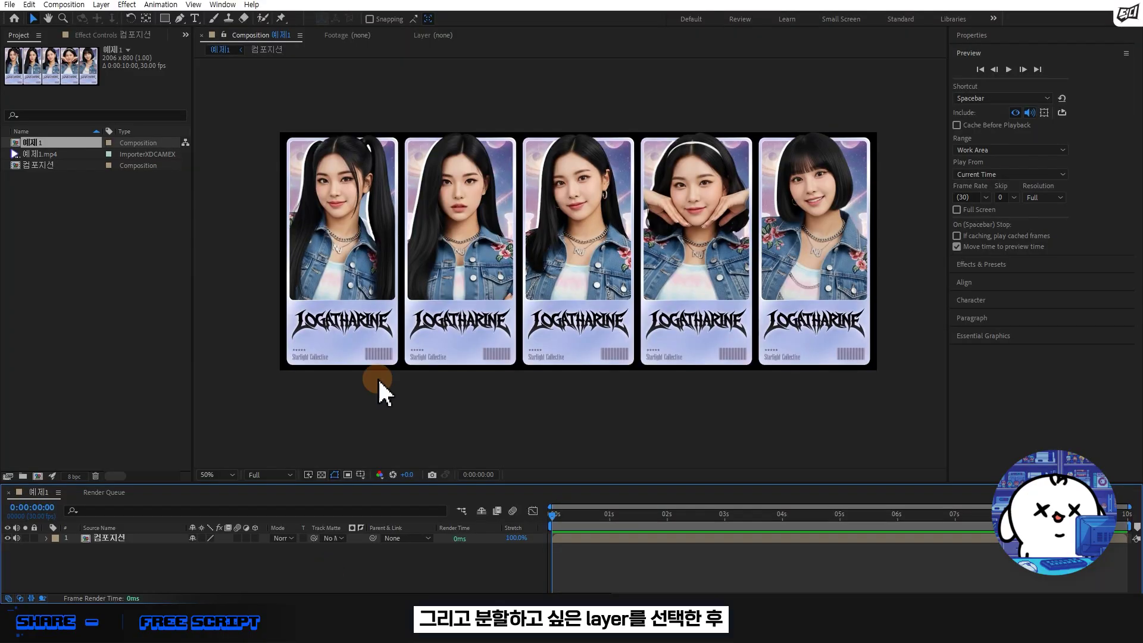
Run the split script on the card composition layer to cut it into five bendable segments
click(463, 250)
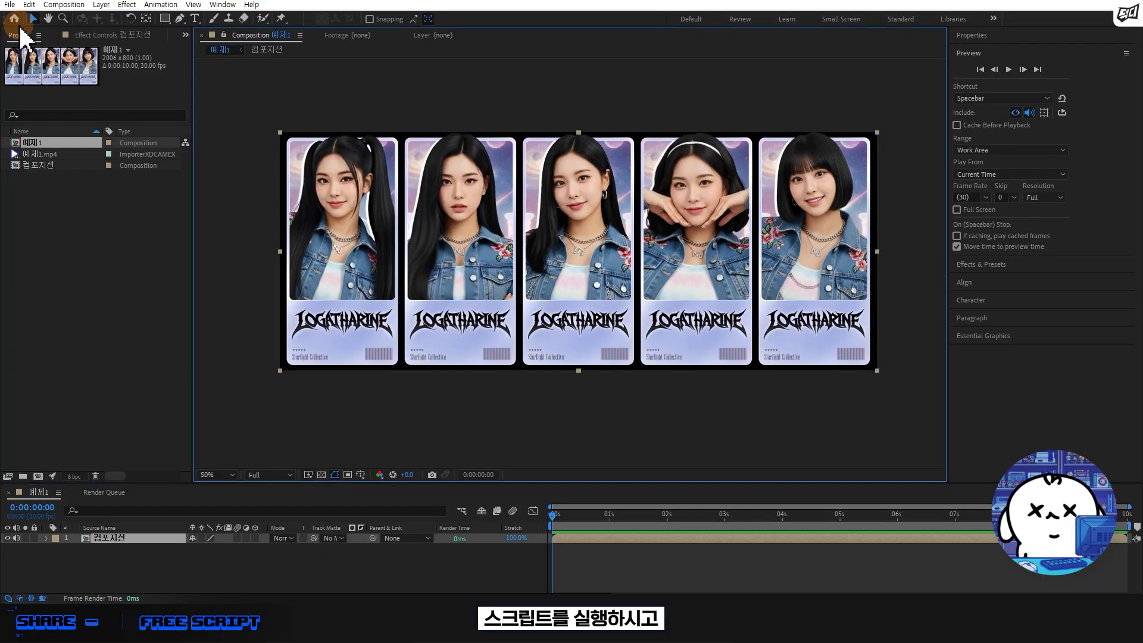
click(9, 5)
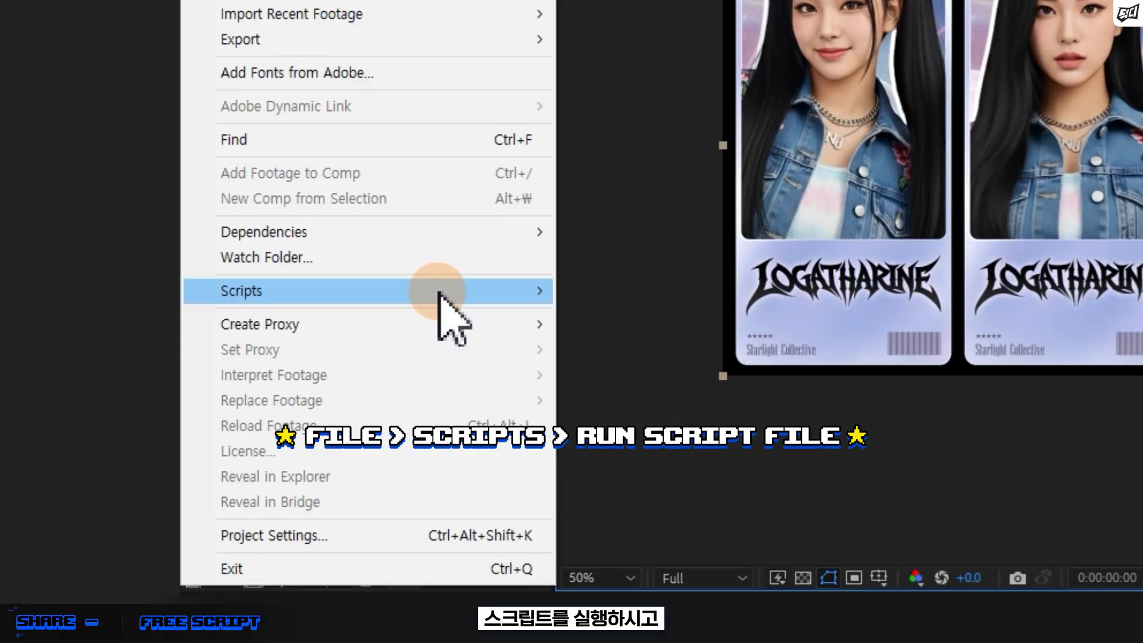
mouse_move(440, 294)
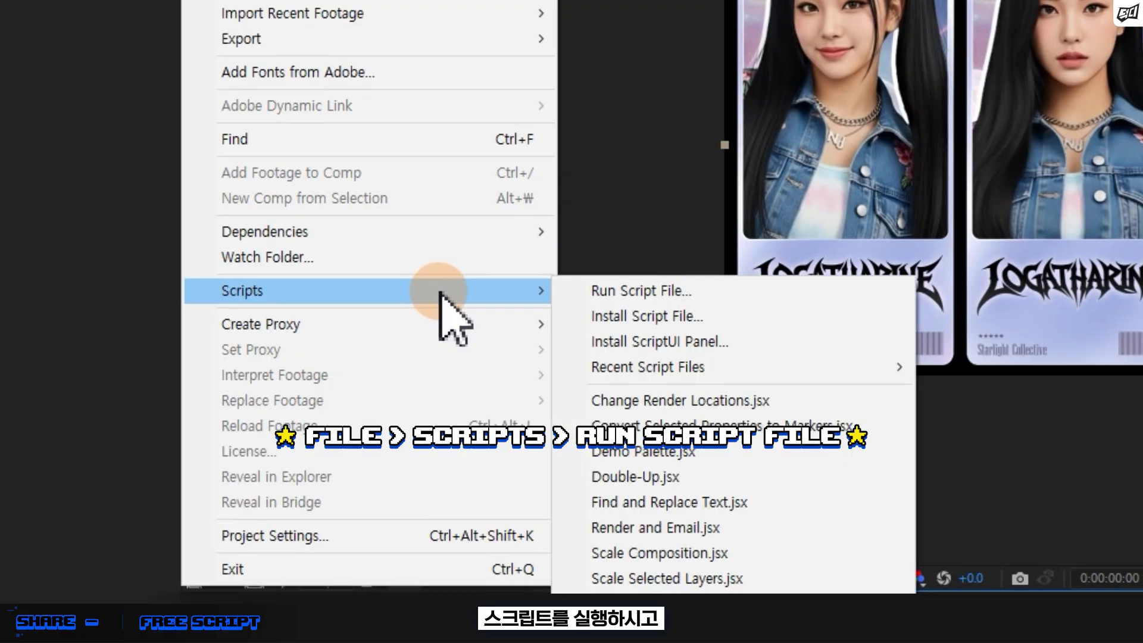
click(607, 291)
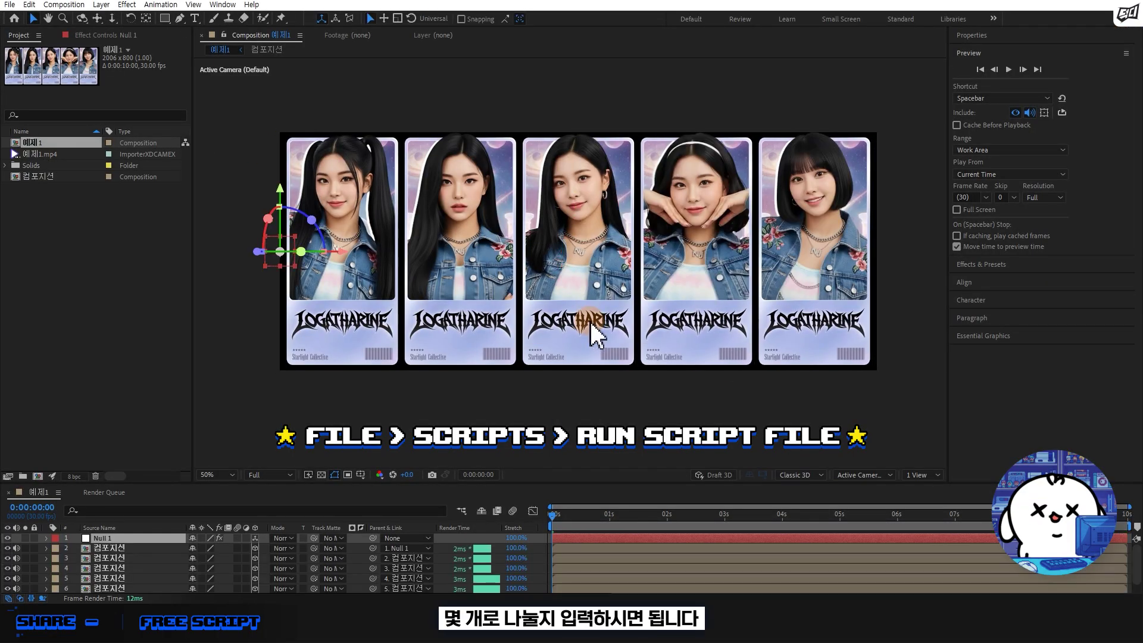
Spread the five card segments apart horizontally and shift the set slightly right
drag(898, 293, 882, 295)
drag(697, 322, 808, 342)
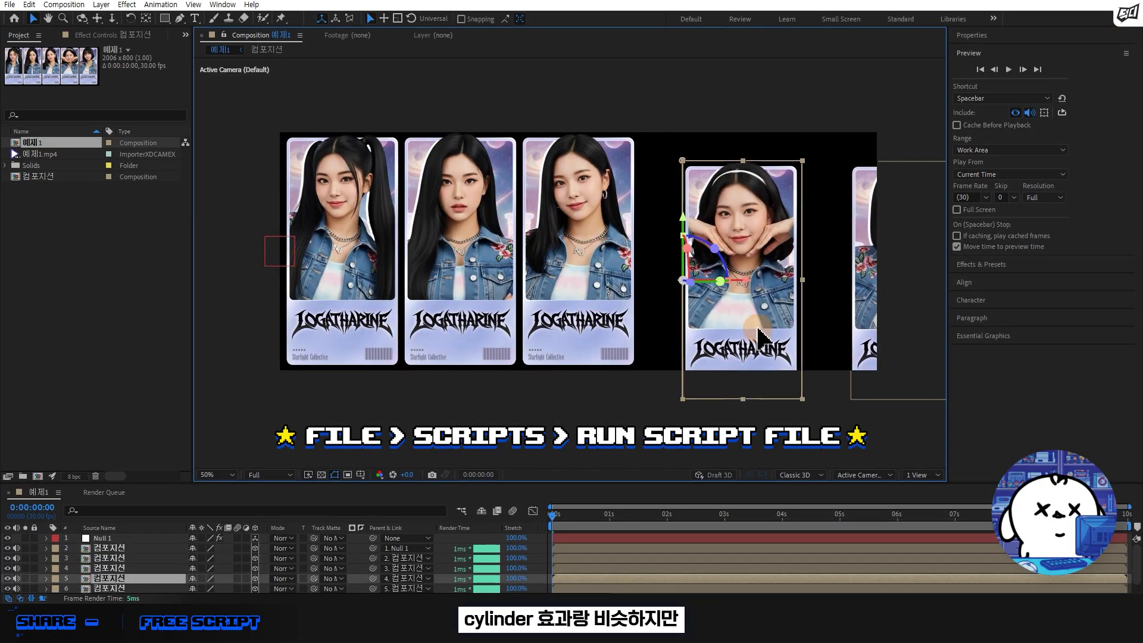
drag(578, 324, 654, 331)
drag(499, 340, 546, 348)
drag(356, 328, 371, 323)
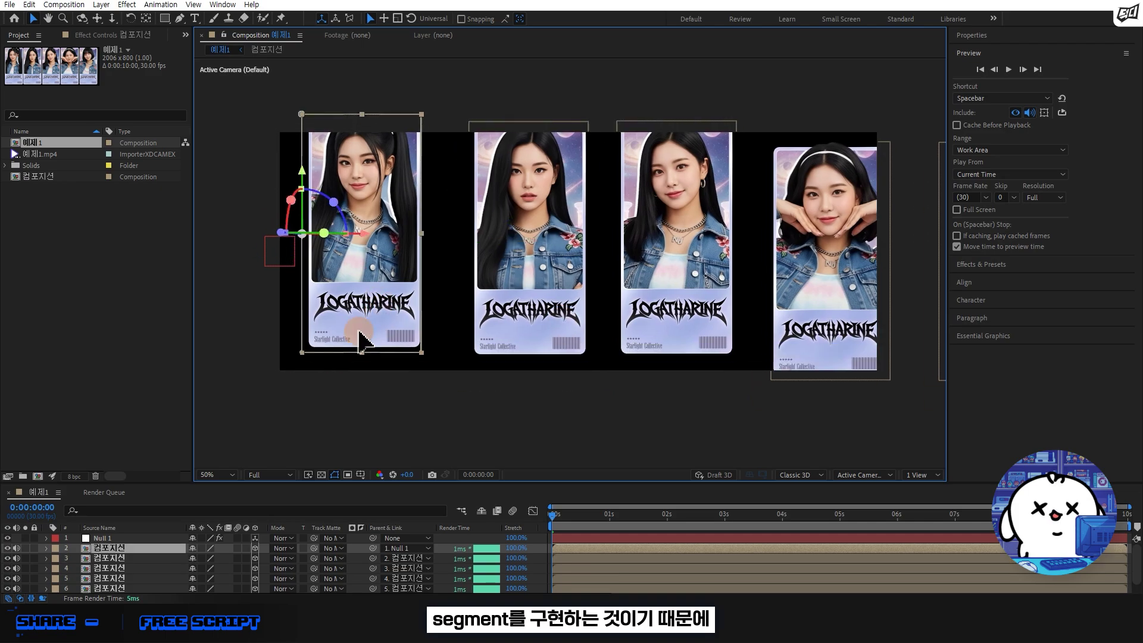
Set Null 1's Bend to -29 to curve the card segments
click(105, 539)
click(110, 35)
drag(115, 70, 116, 84)
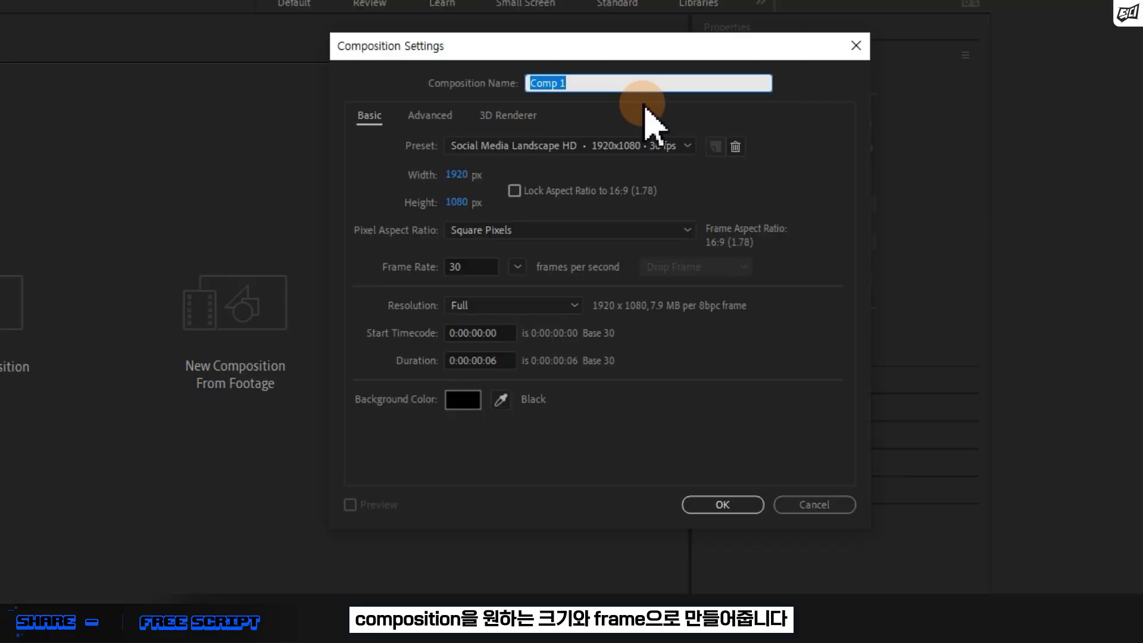
Name the new 1920x1080 composition 'main' and import the eight album-cover PNGs
text(main)
click(723, 504)
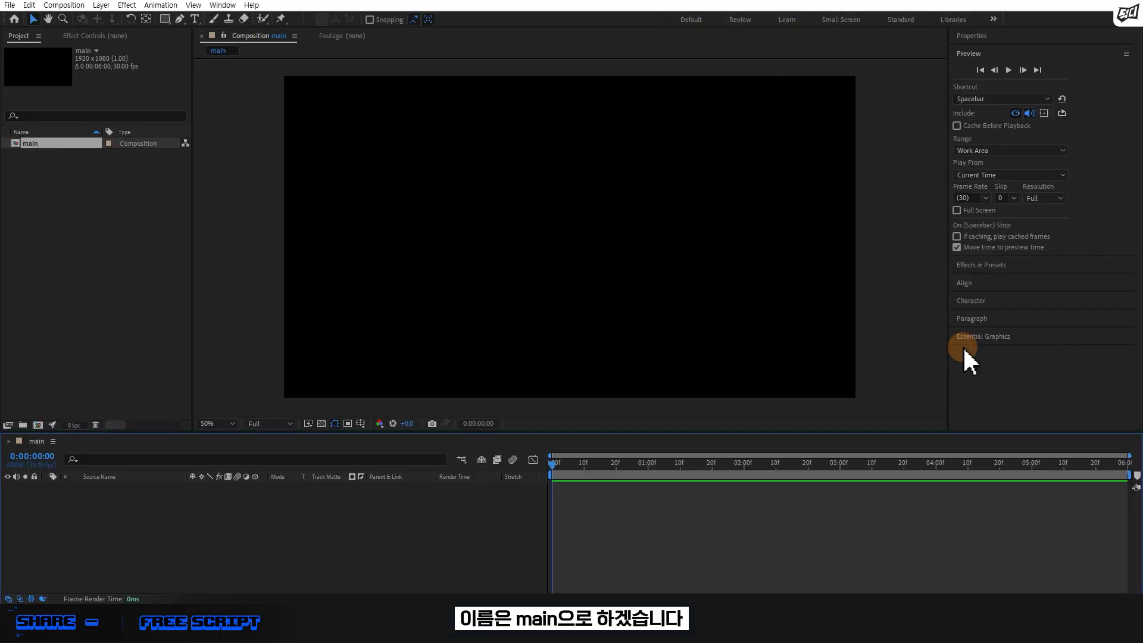
click(97, 183)
double_click(97, 183)
drag(119, 181, 709, 122)
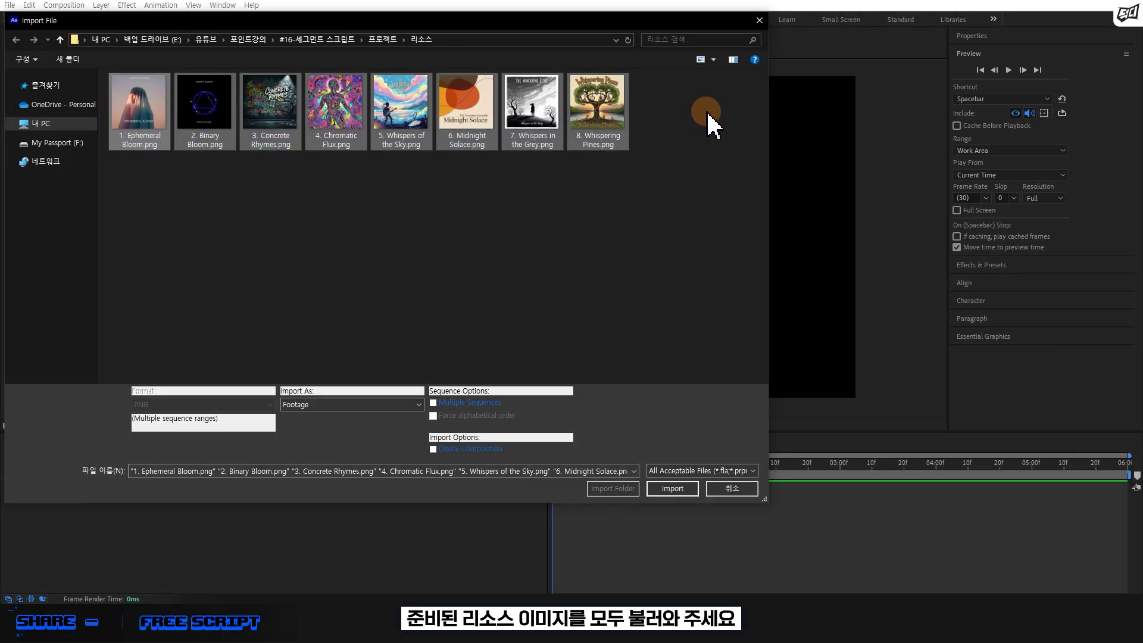
click(669, 490)
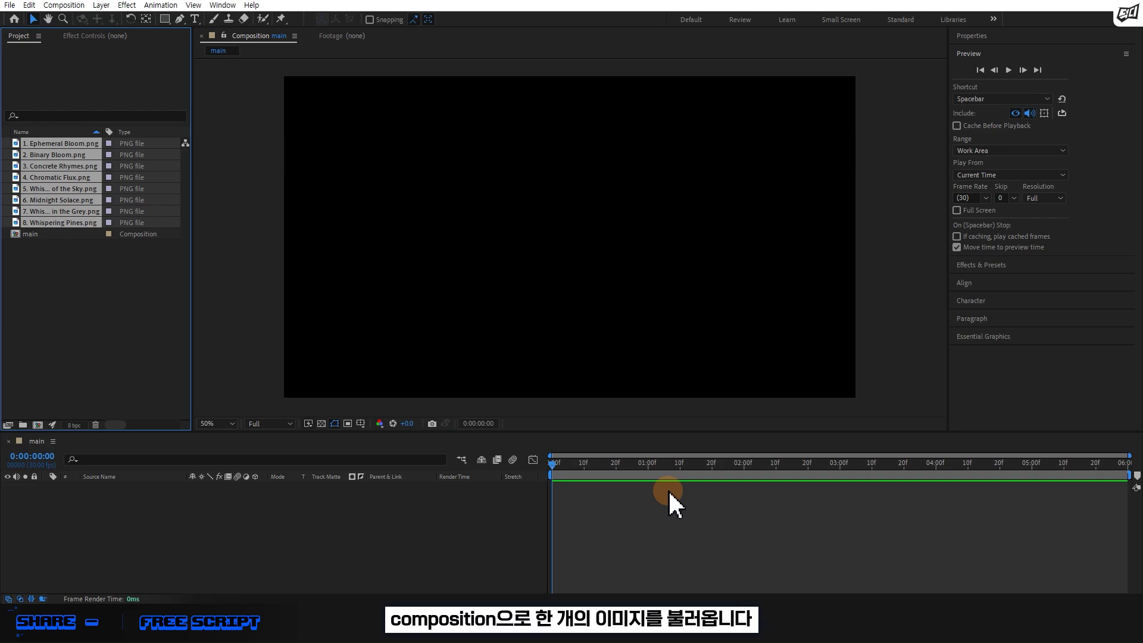
click(65, 144)
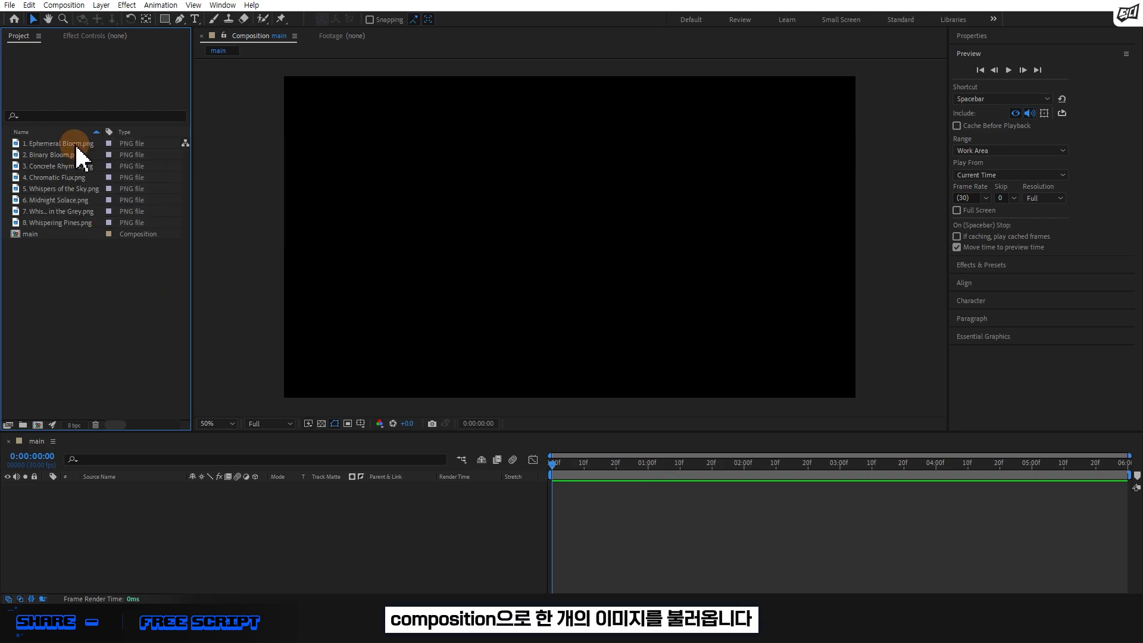
Add Ephemeral Bloom to main, scale it down, and draw a rounded rectangle over it
drag(71, 145, 223, 539)
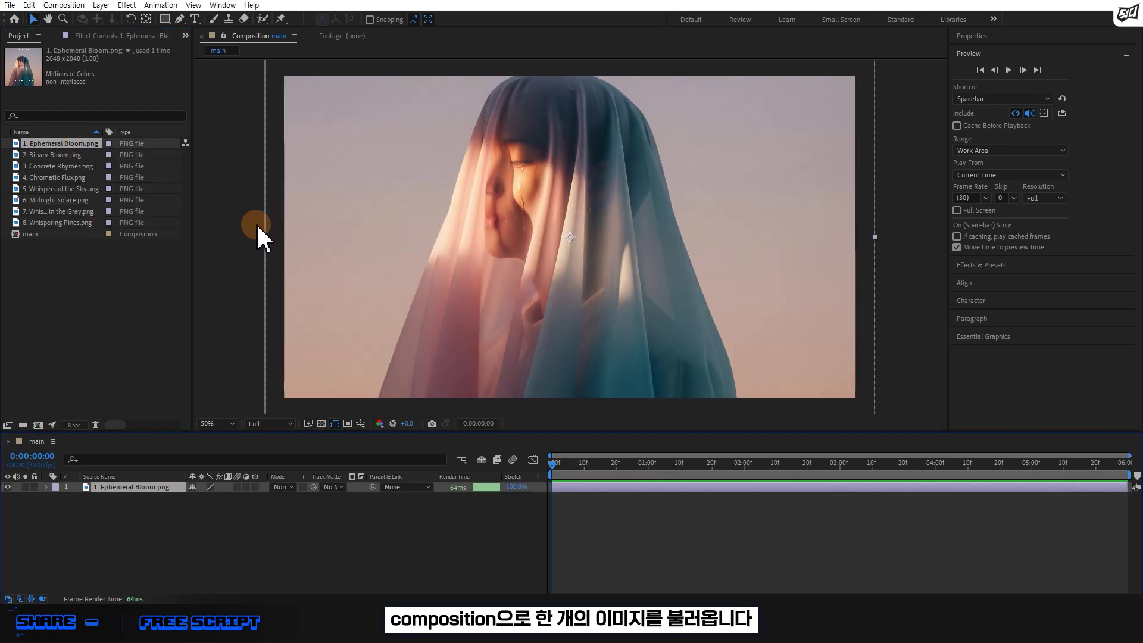
drag(265, 238, 498, 262)
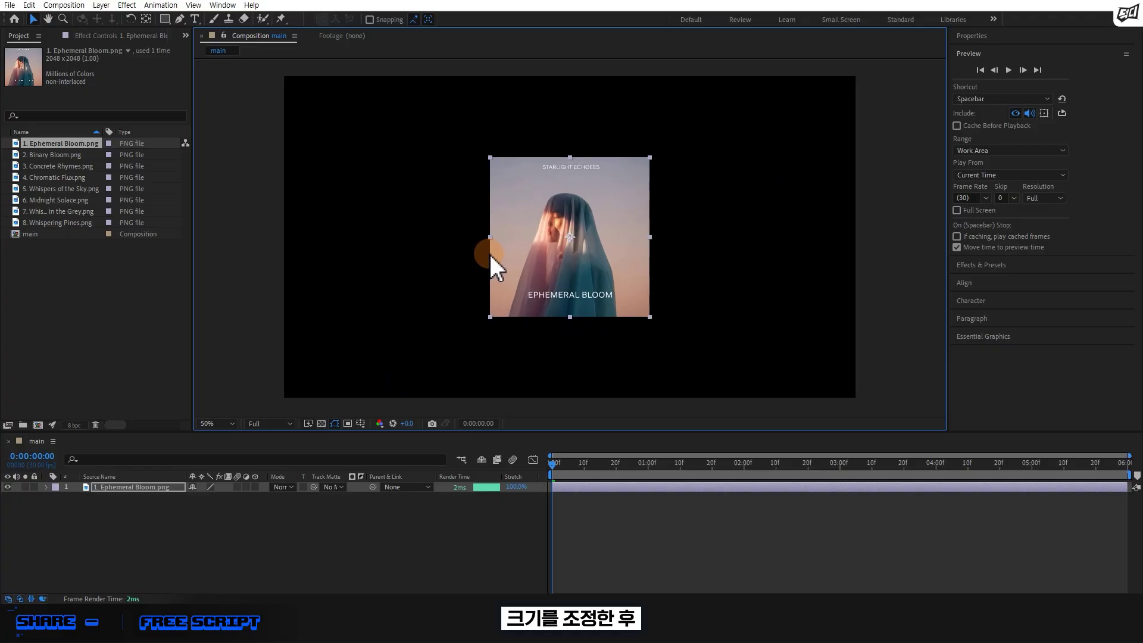
click(479, 346)
drag(166, 20, 199, 42)
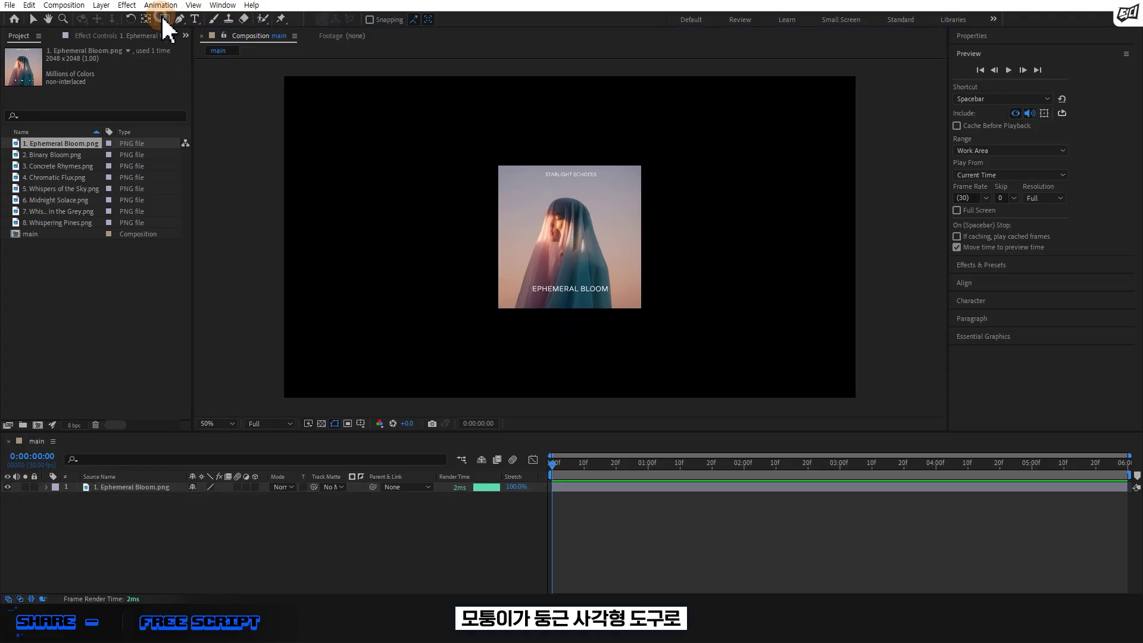
drag(504, 172, 639, 302)
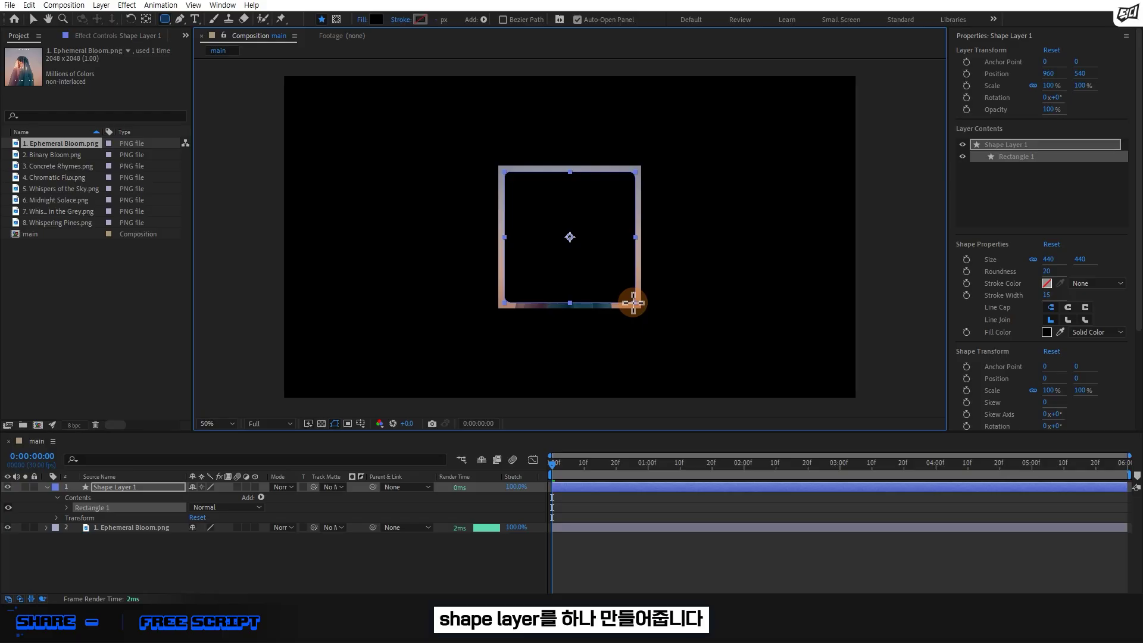
Centre the rounded rectangle horizontally and vertically in the composition
click(653, 471)
click(1052, 71)
click(984, 119)
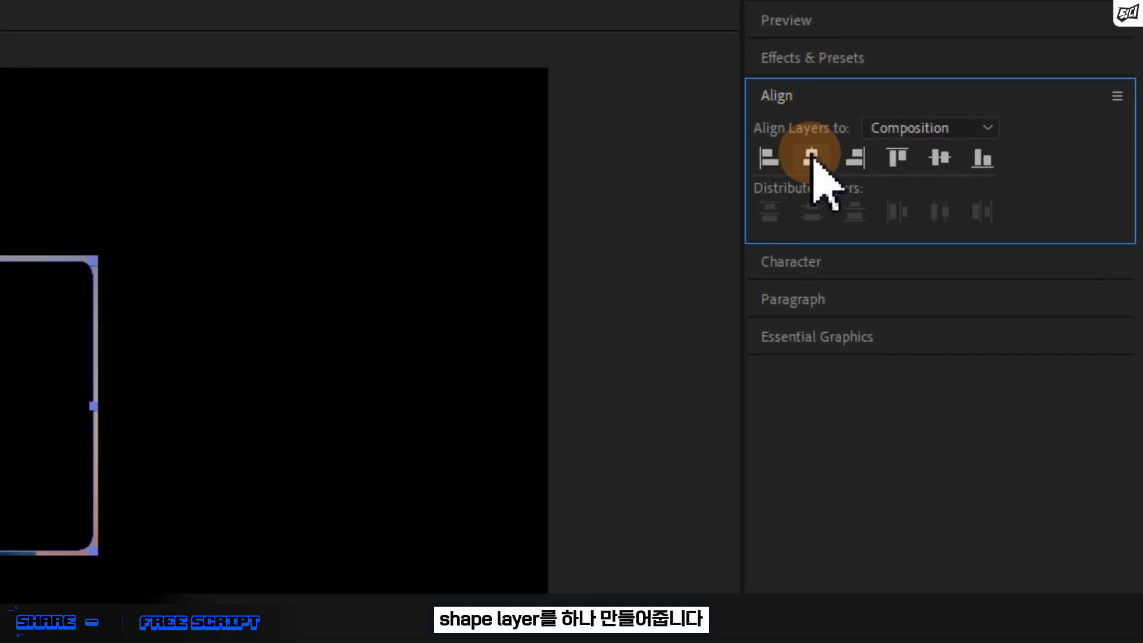
click(1046, 118)
click(939, 158)
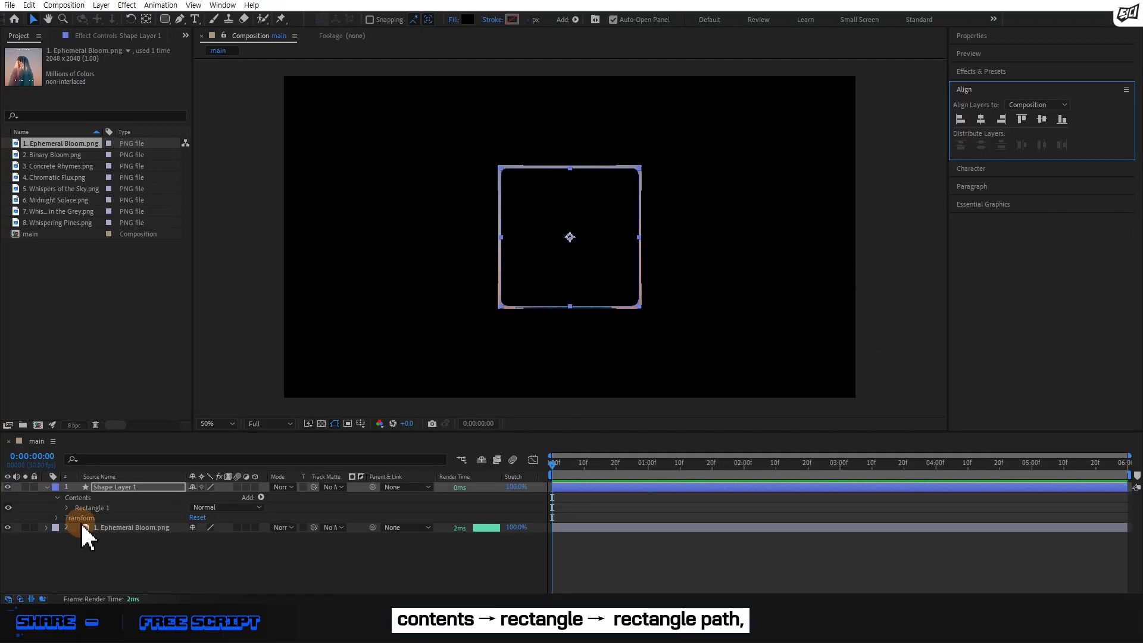
Lower the rectangle's Roundness to 60
click(67, 508)
click(77, 518)
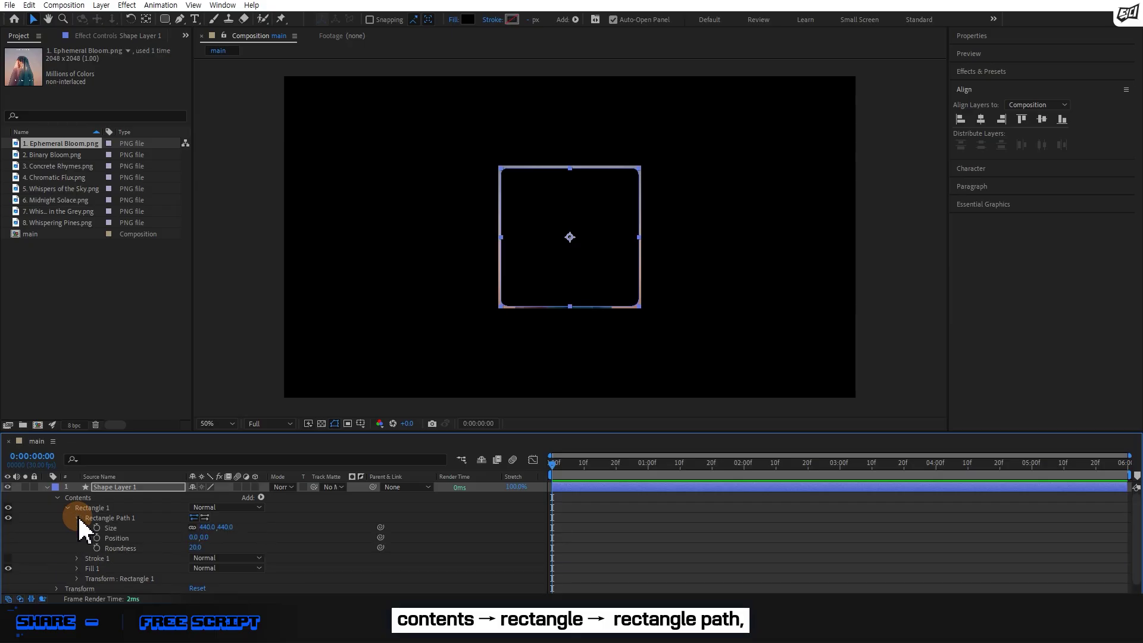
click(193, 548)
drag(238, 549, 206, 560)
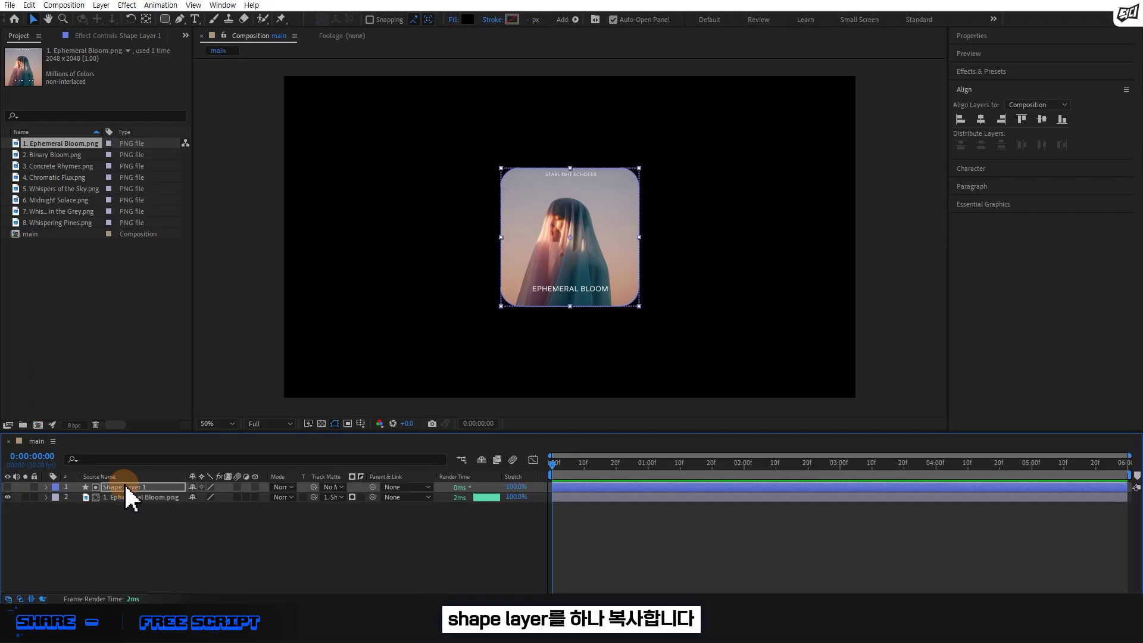
Duplicate the rounded rectangle layer, make the copy visible and send it to the bottom
key(ctrl+d)
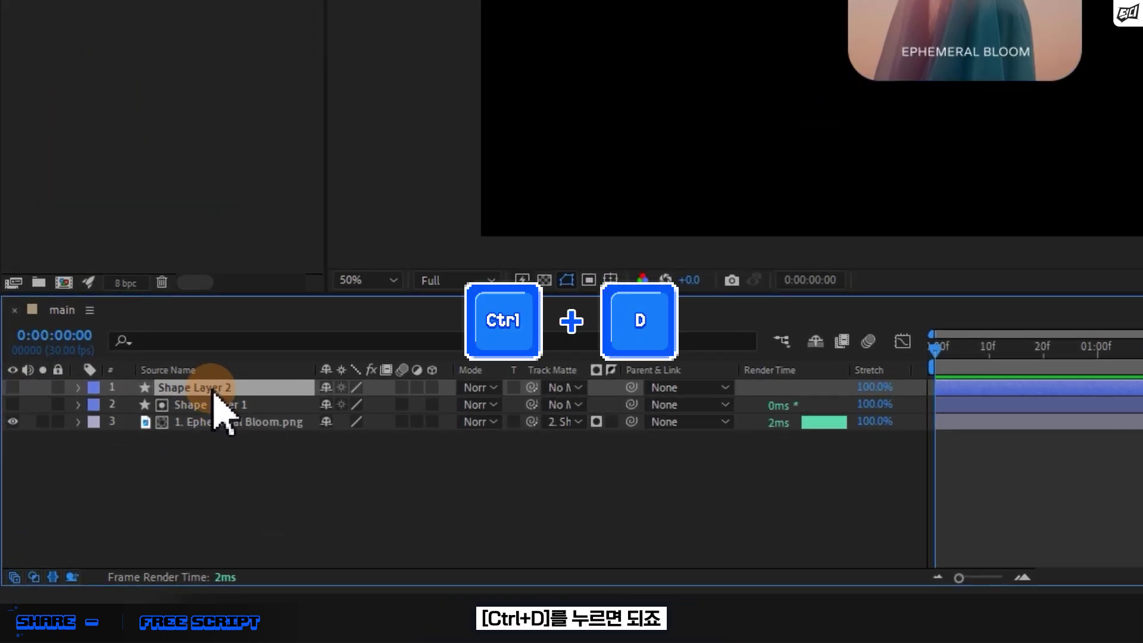
click(13, 388)
key(ctrl+shift+bracketleft)
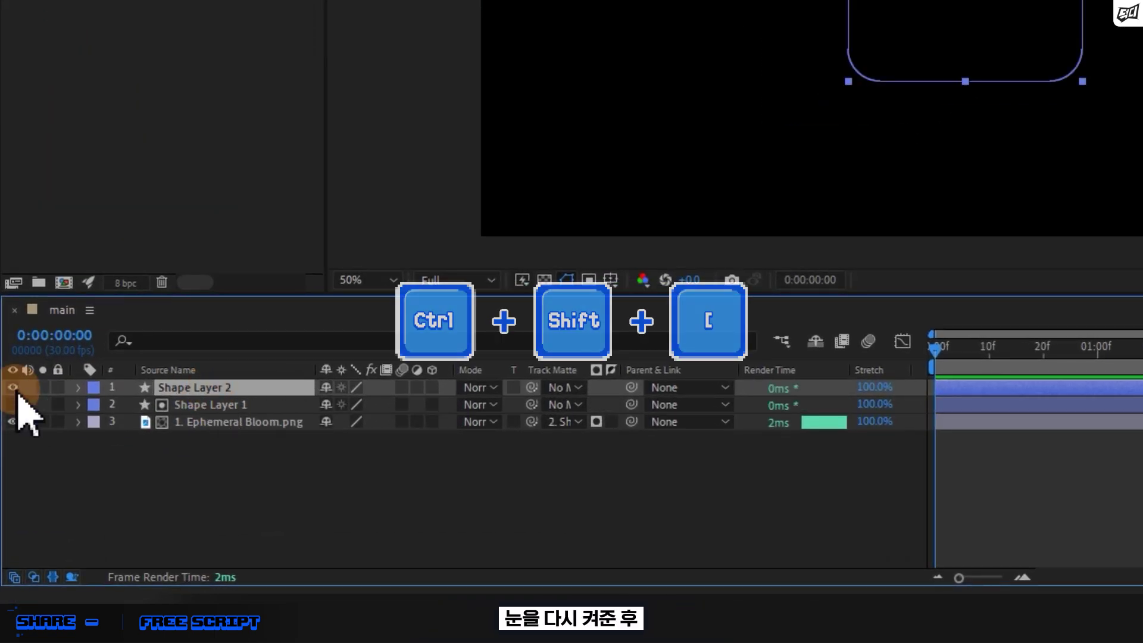
click(544, 280)
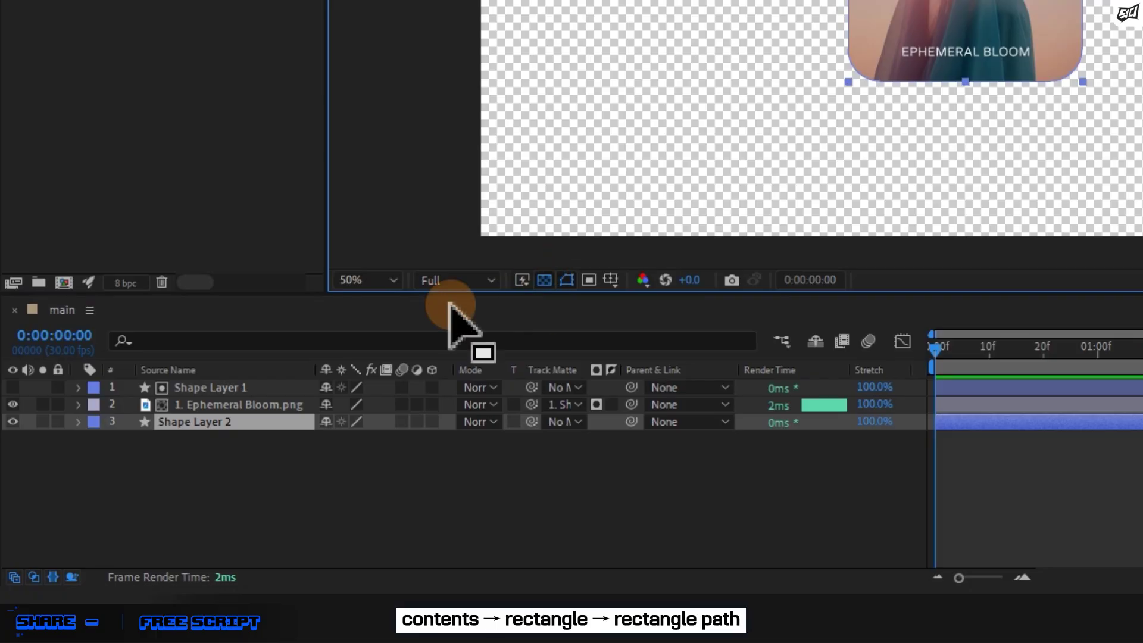
Set the copy's rectangle Size to 480 and raise its Roundness by 20 to 80
click(78, 421)
click(97, 440)
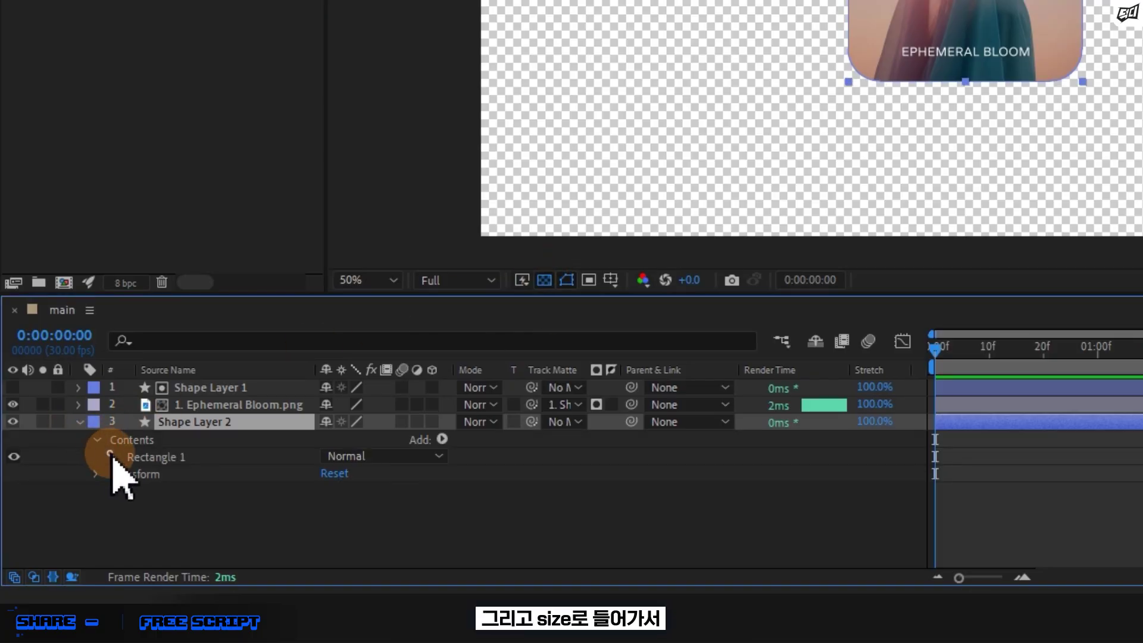
click(114, 457)
click(130, 474)
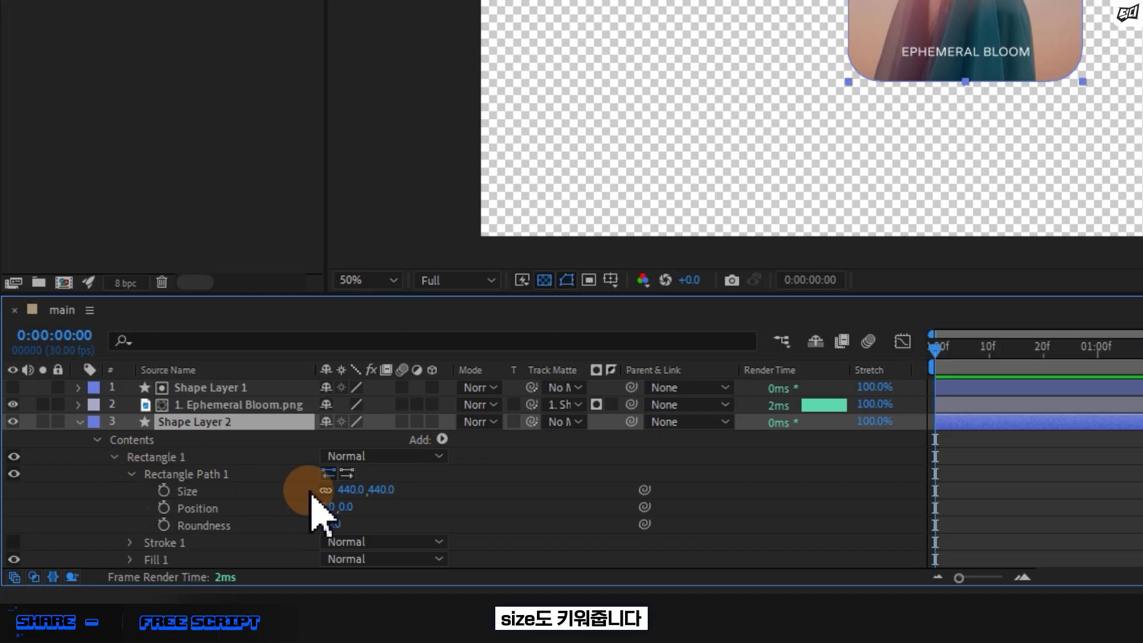
click(364, 490)
text(+4)
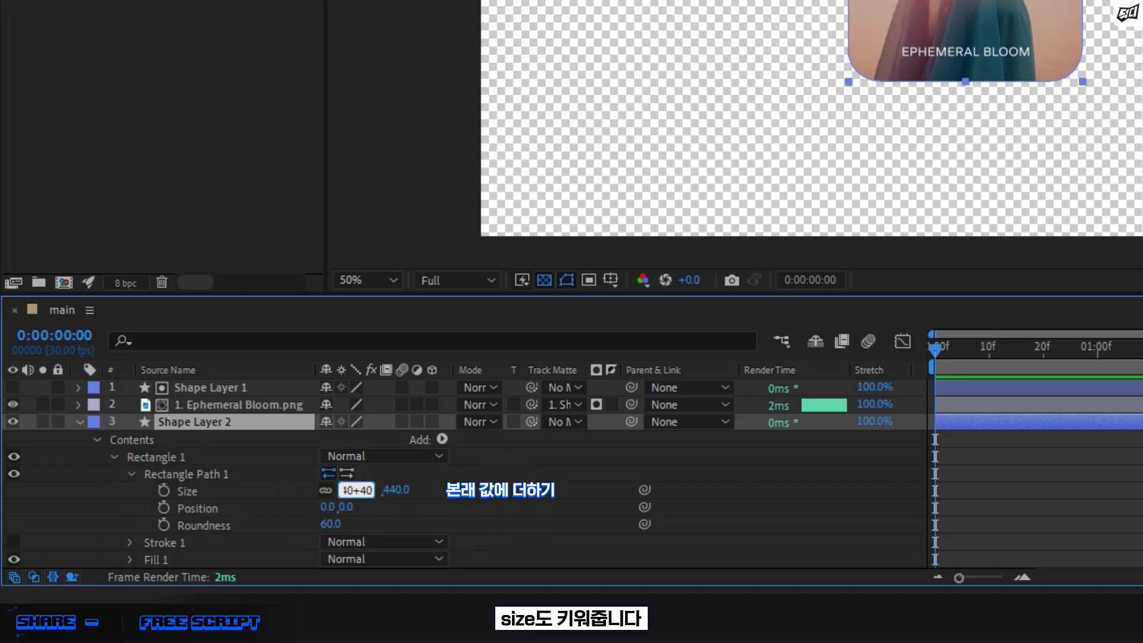
key(Return)
click(330, 524)
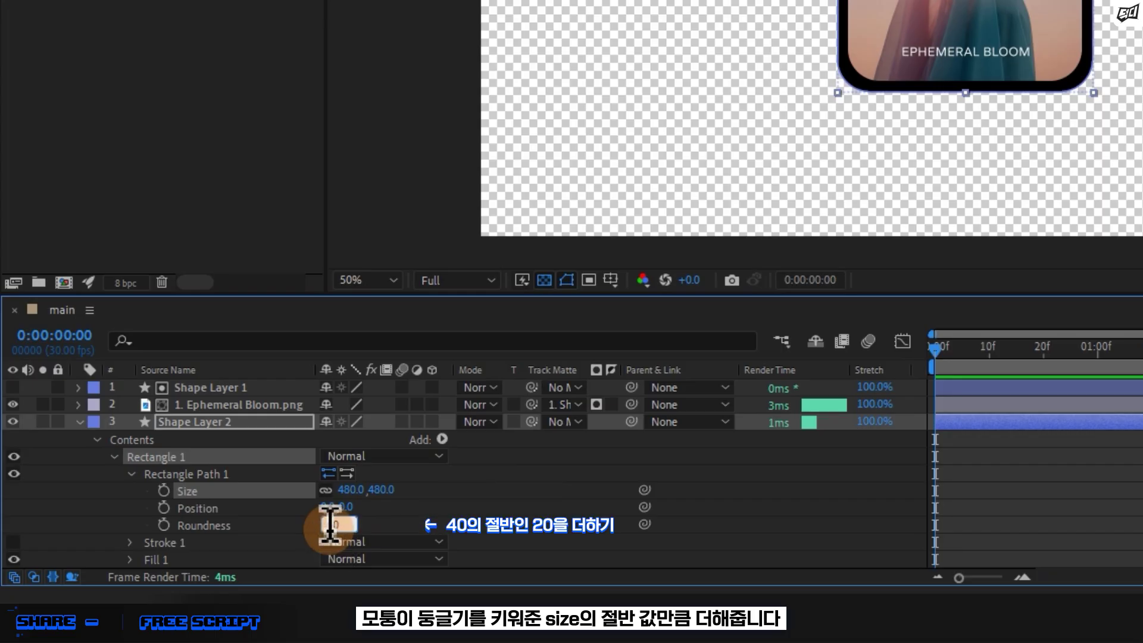
text(+20)
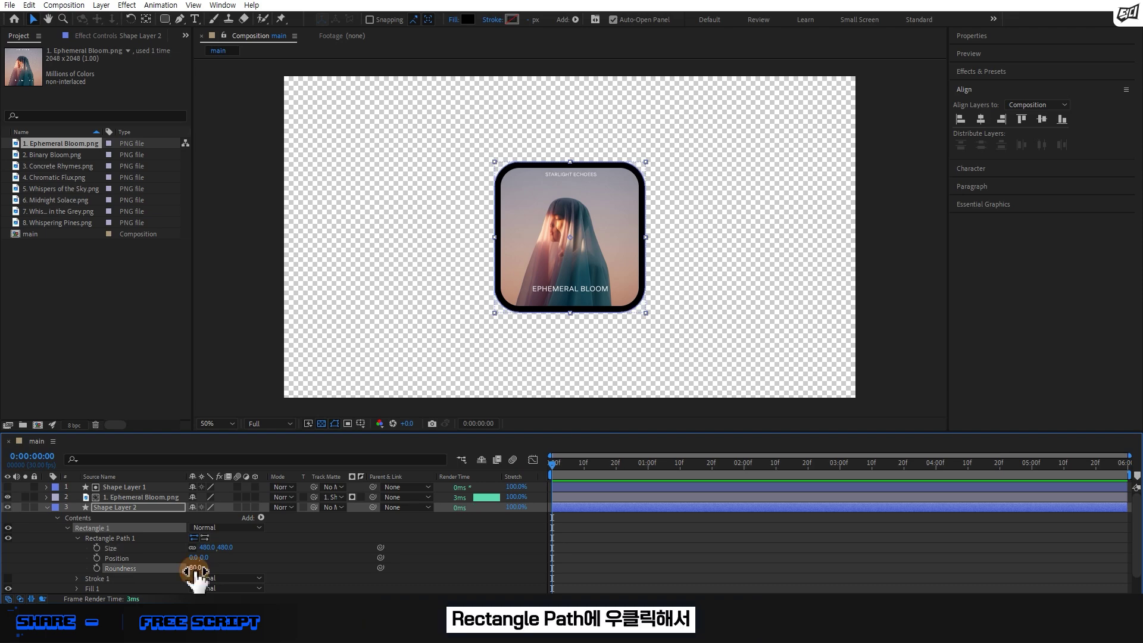
Convert the backing rectangle to a Bezier path and pull its bottom vertices down
right_click(109, 527)
click(177, 454)
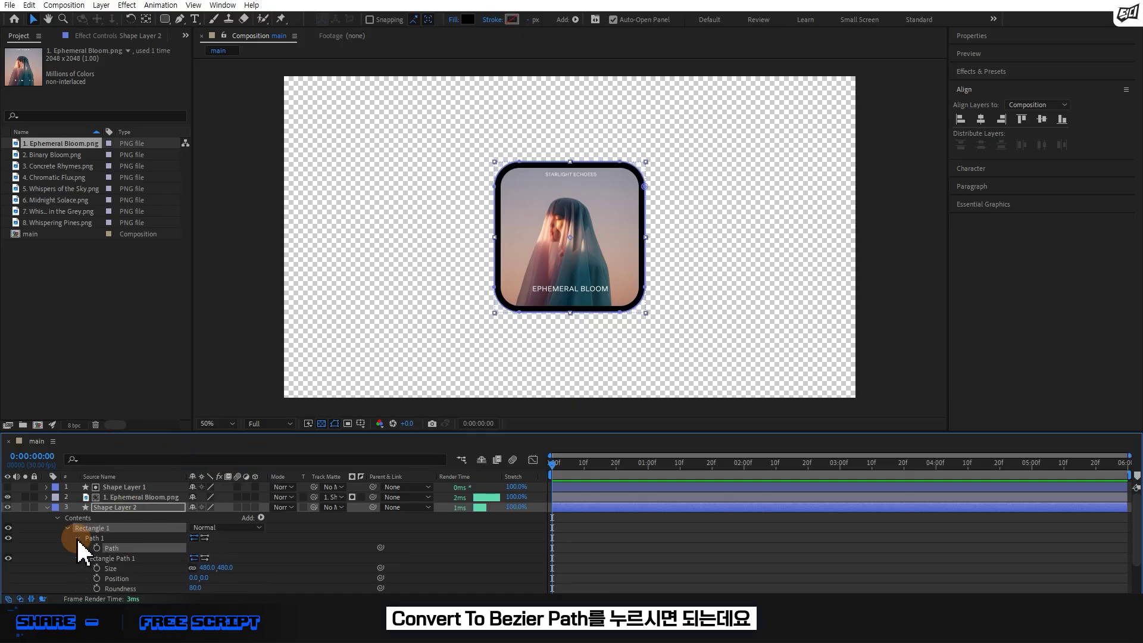
click(131, 548)
drag(447, 263, 739, 350)
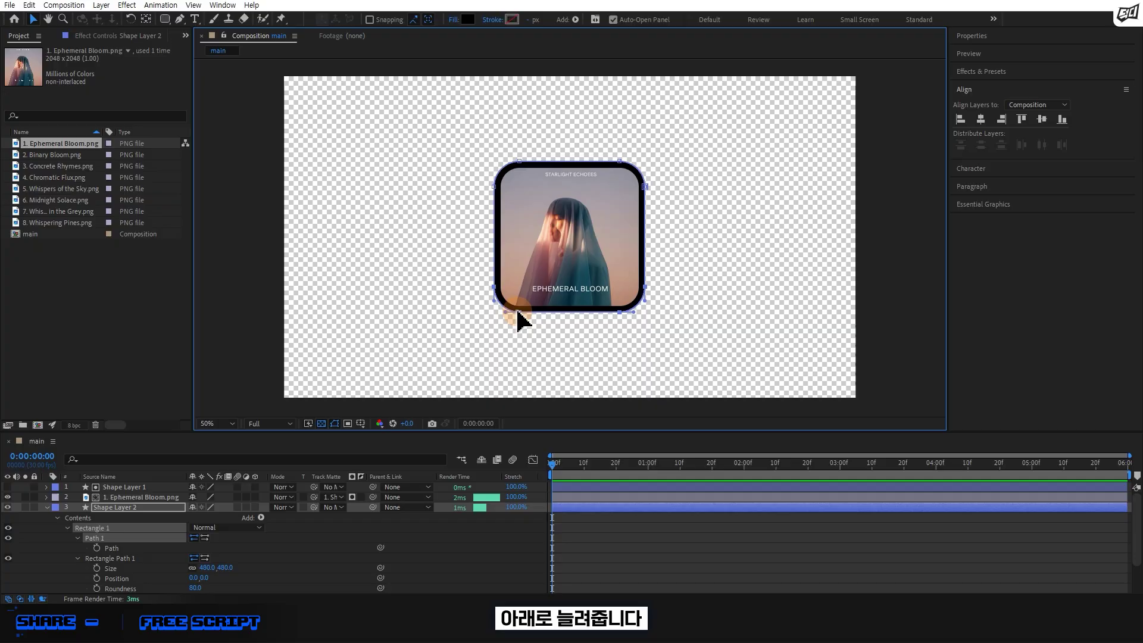
drag(517, 313, 518, 349)
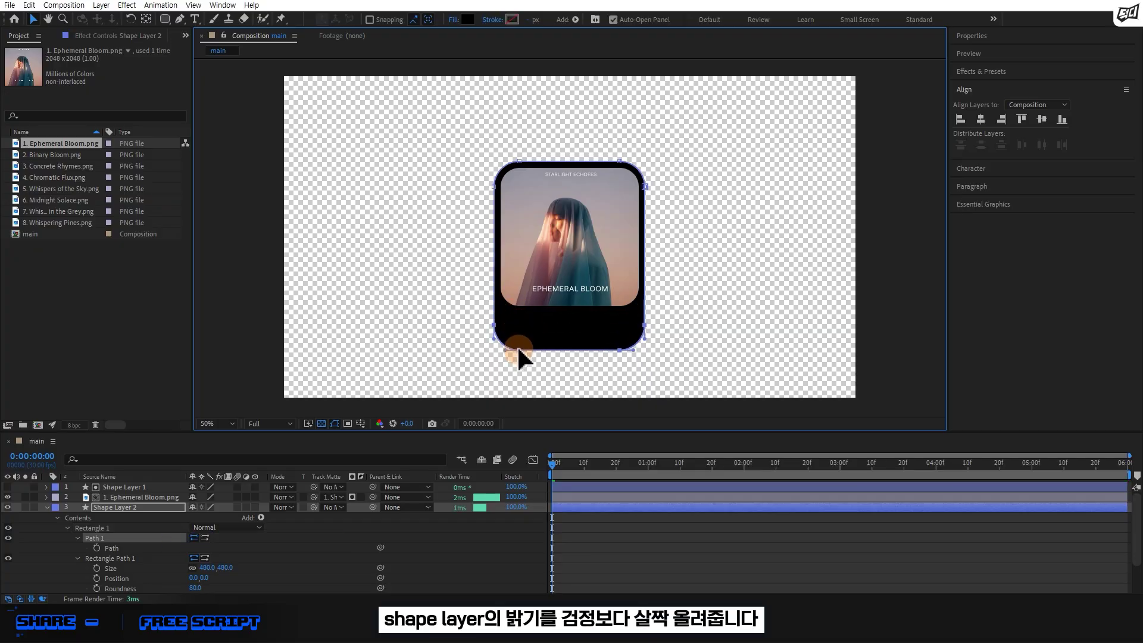
Change the backing shape's fill to dark grey #1F1F1F
click(468, 19)
drag(829, 293, 812, 296)
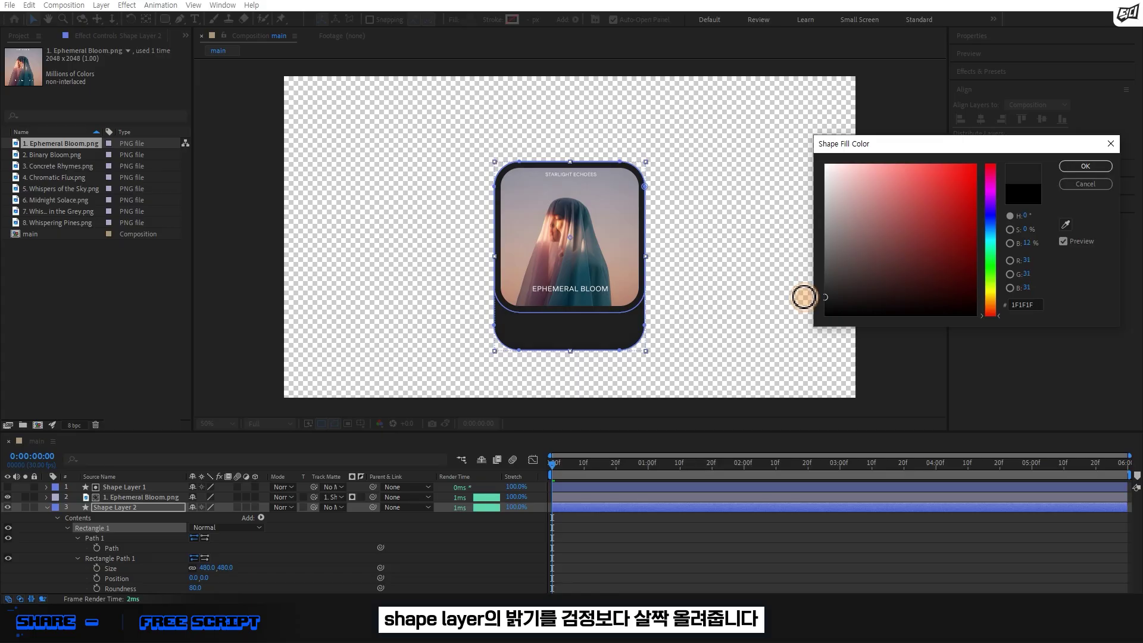
click(1086, 167)
Add 'Ephemeral Bloom' and 'Starlight Echoes' text, making the subtitle 24 px Regular, nudged up
key(ctrl+t)
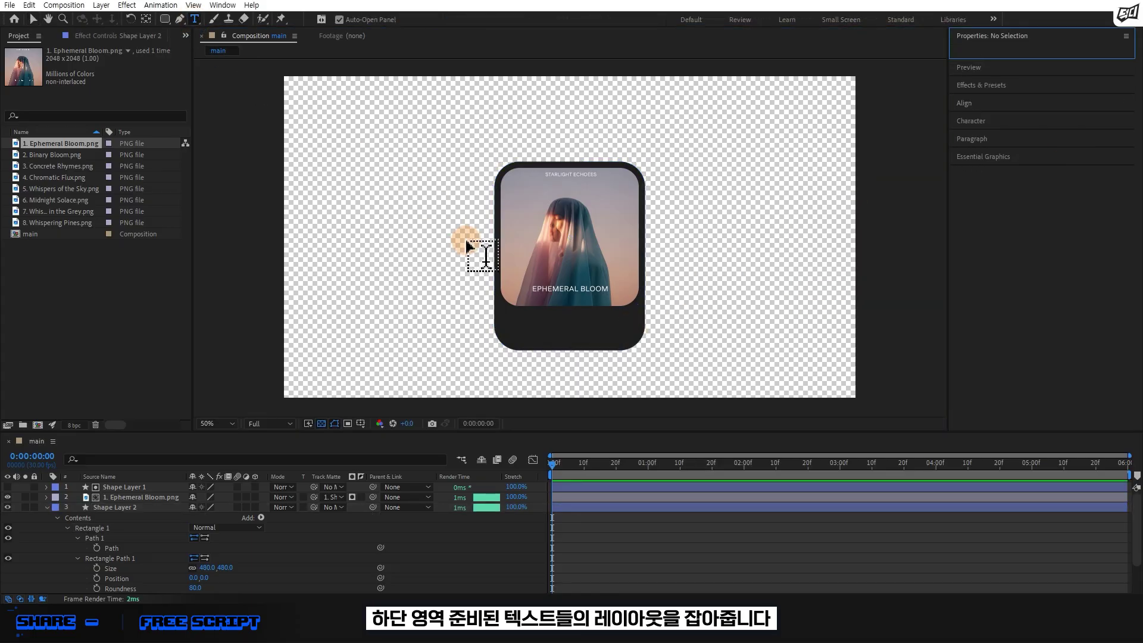
click(520, 321)
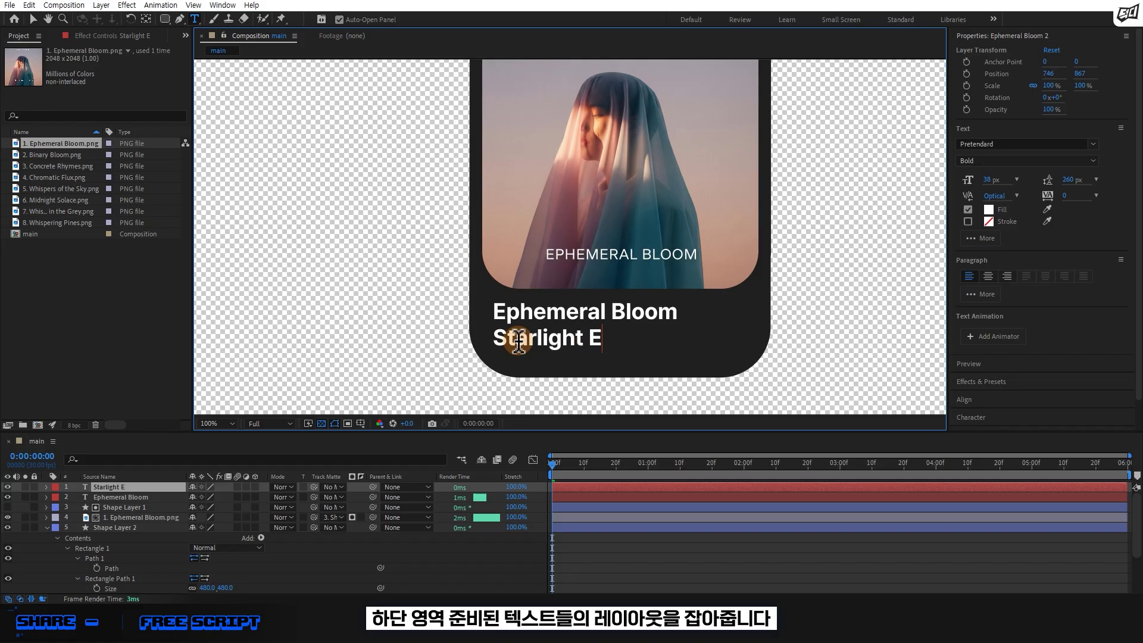
triple_click(519, 341)
drag(991, 179, 977, 179)
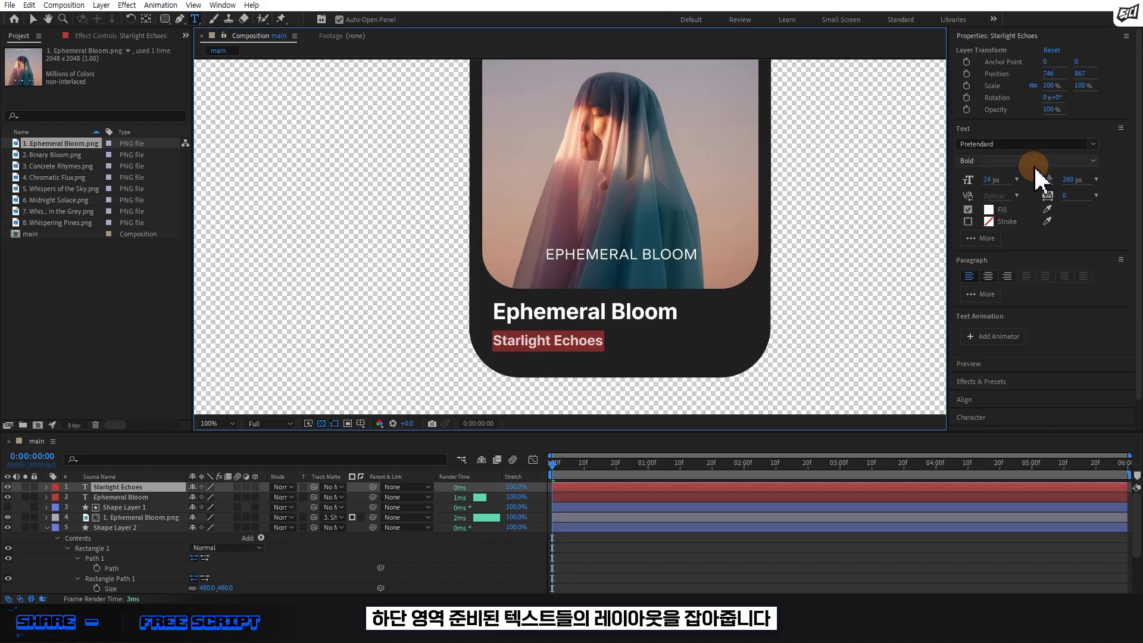
click(1033, 161)
click(1057, 213)
click(33, 19)
drag(567, 337, 567, 334)
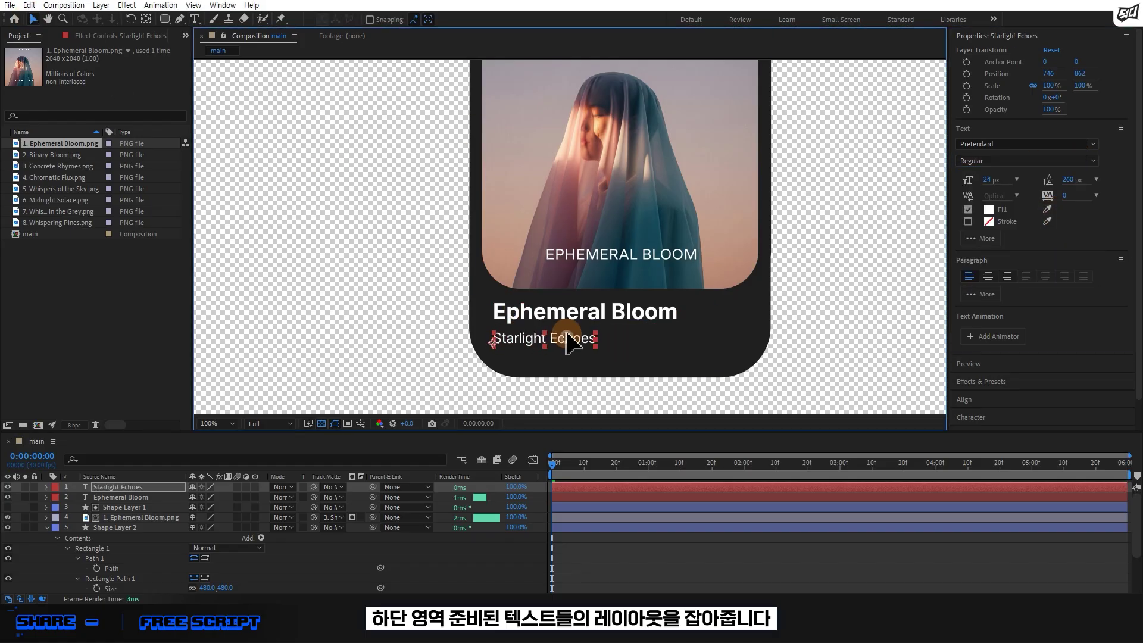
click(988, 221)
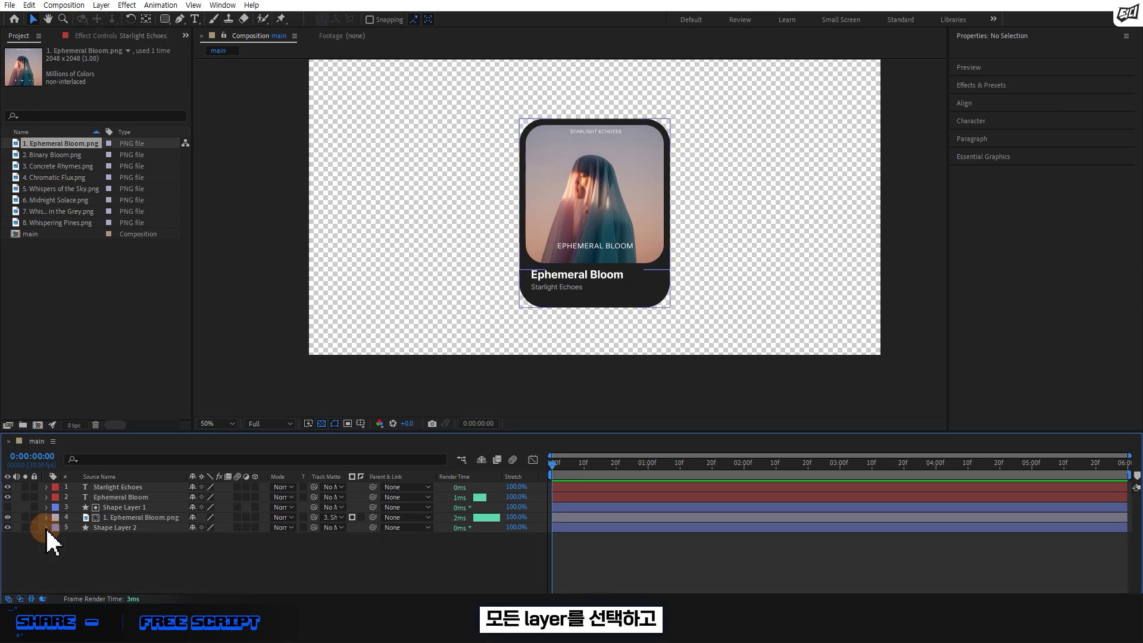
Pre-compose all five card layers as 'list 01' and open the precomp
drag(48, 533, 126, 490)
right_click(158, 498)
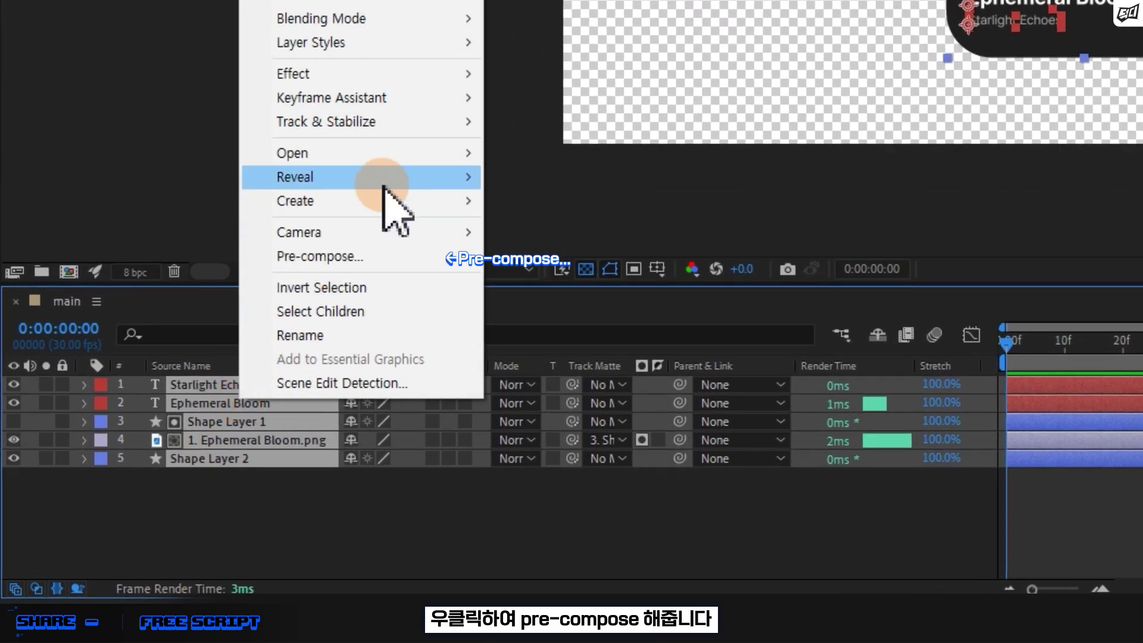
click(453, 256)
text(list 01)
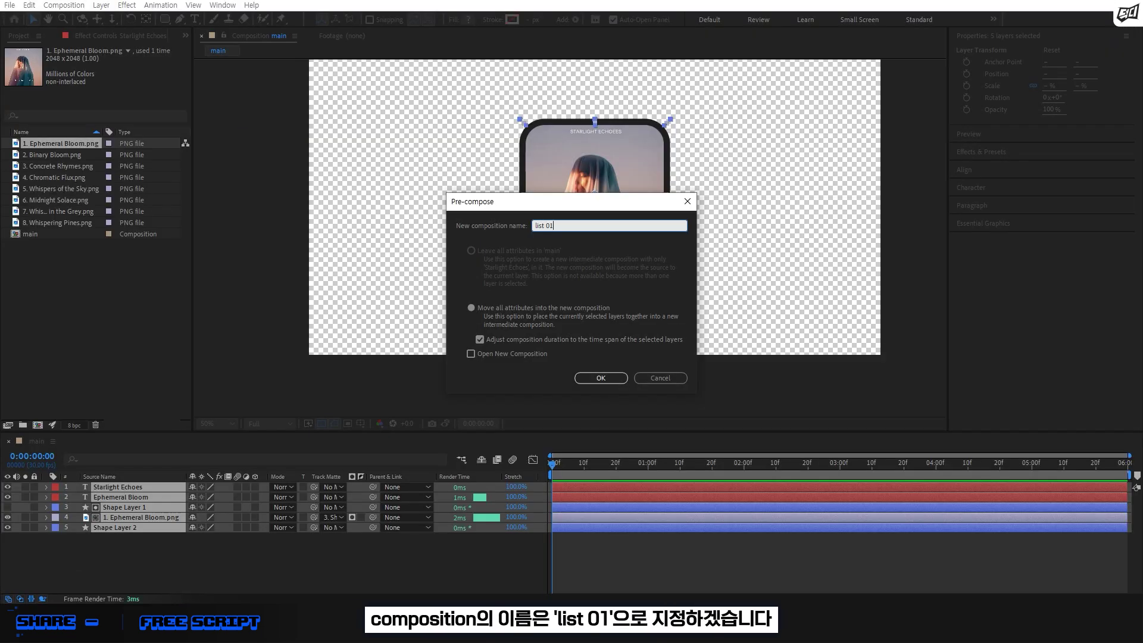
key(Return)
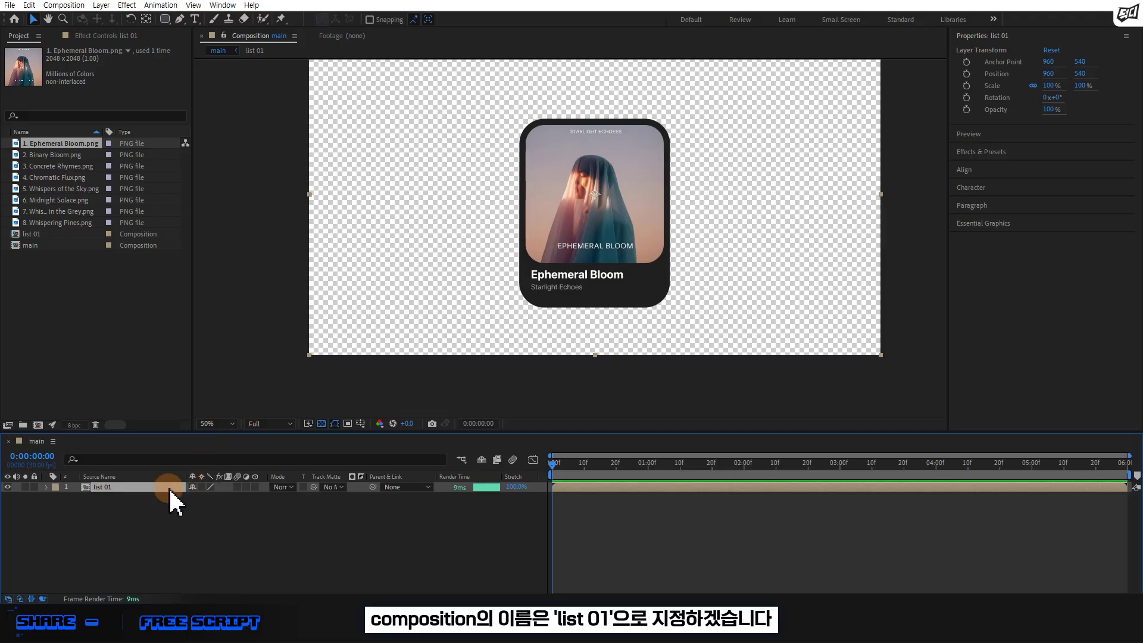
double_click(164, 487)
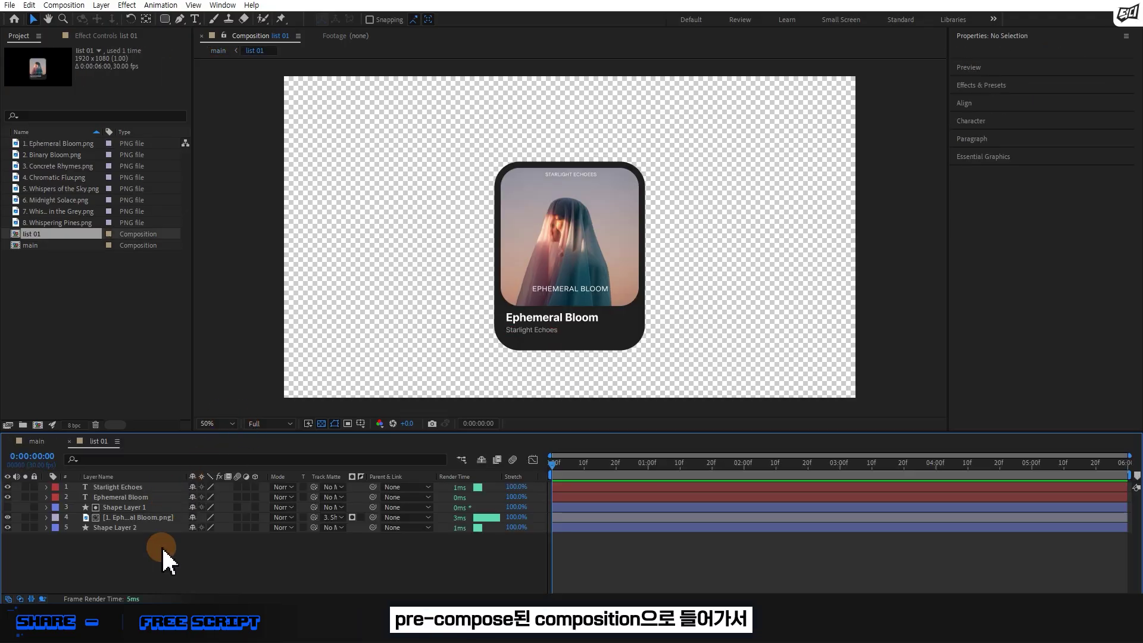
Parent the other four layers to Shape Layer 2 and centre the card in list 01
key(ctrl+a)
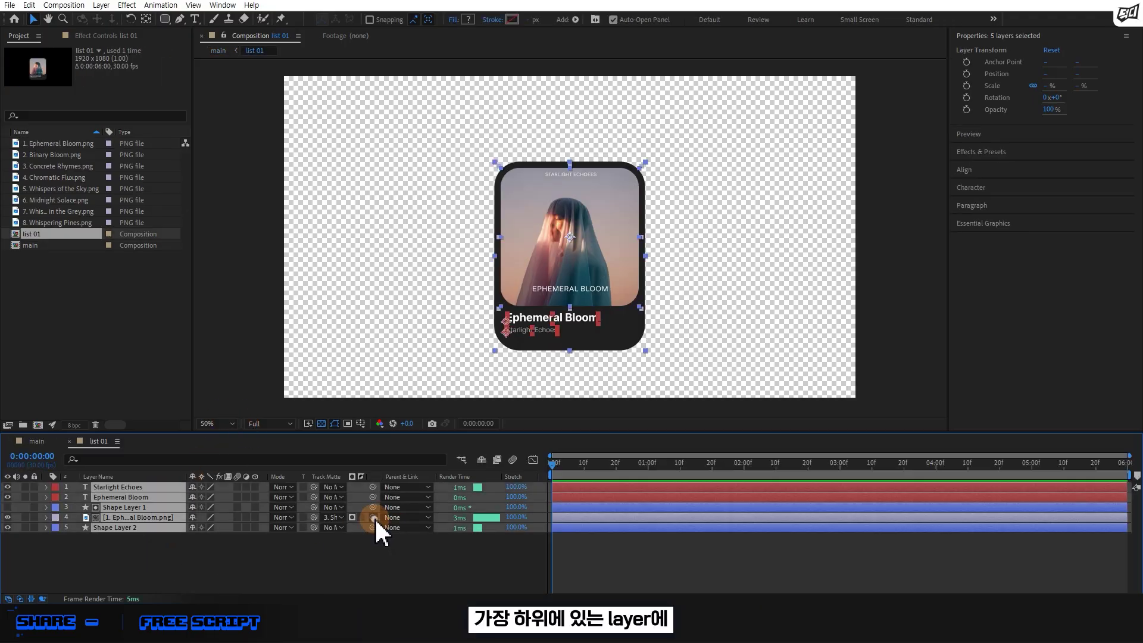
drag(177, 528, 145, 526)
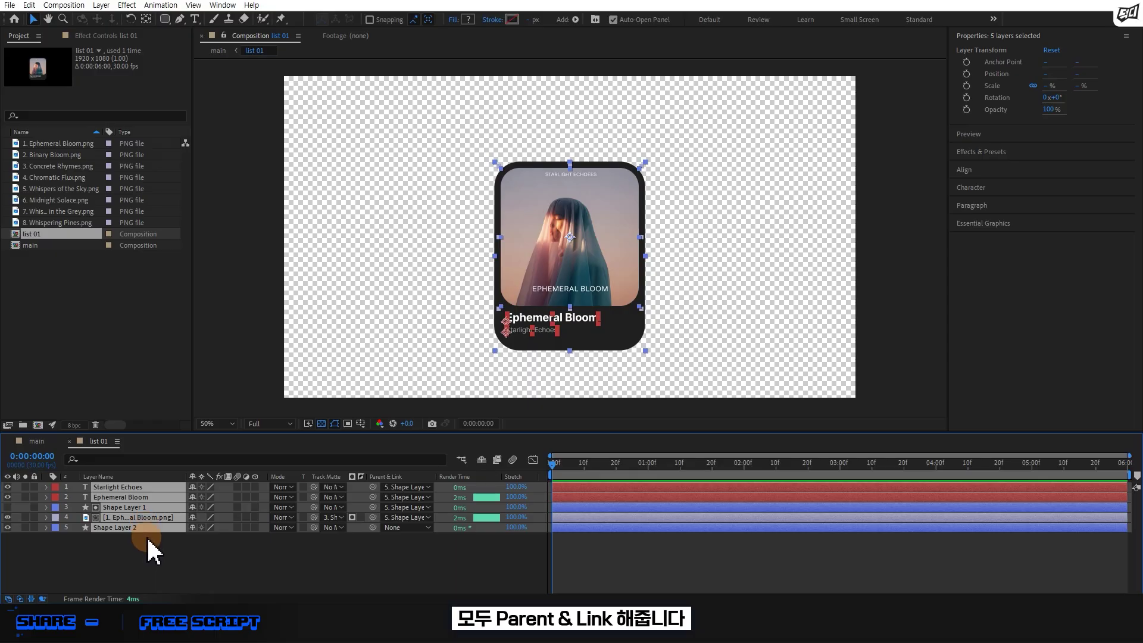
click(137, 528)
click(967, 95)
click(981, 118)
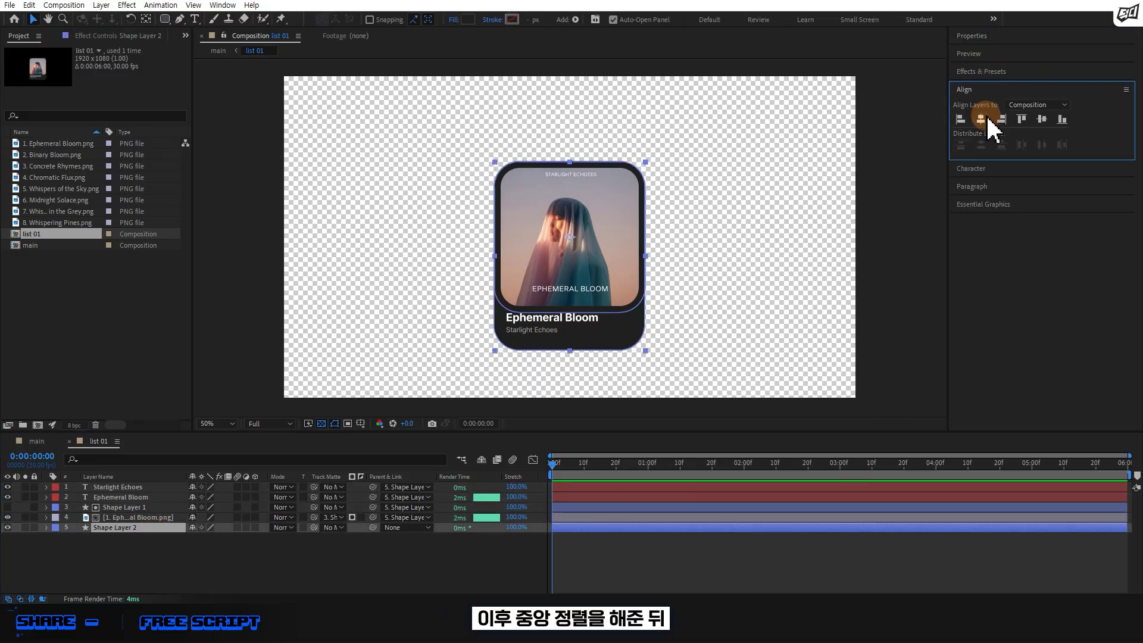
click(1047, 118)
key(ctrl+k)
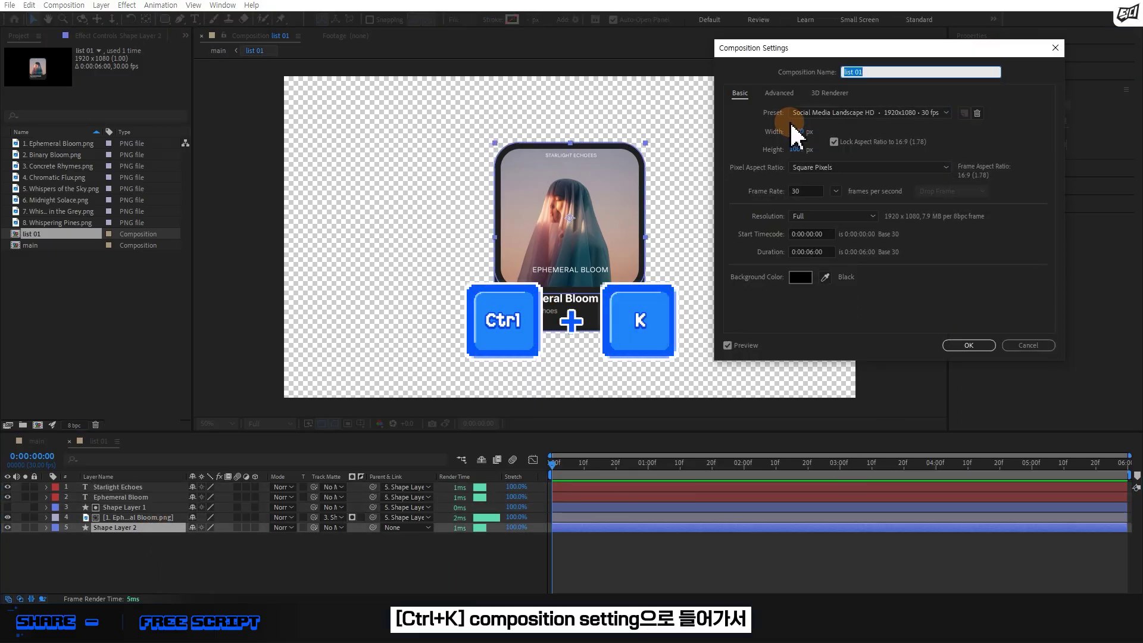
Unlock the aspect ratio and set list 01 to 600 × 800 px
click(834, 142)
click(801, 131)
text(600)
click(804, 149)
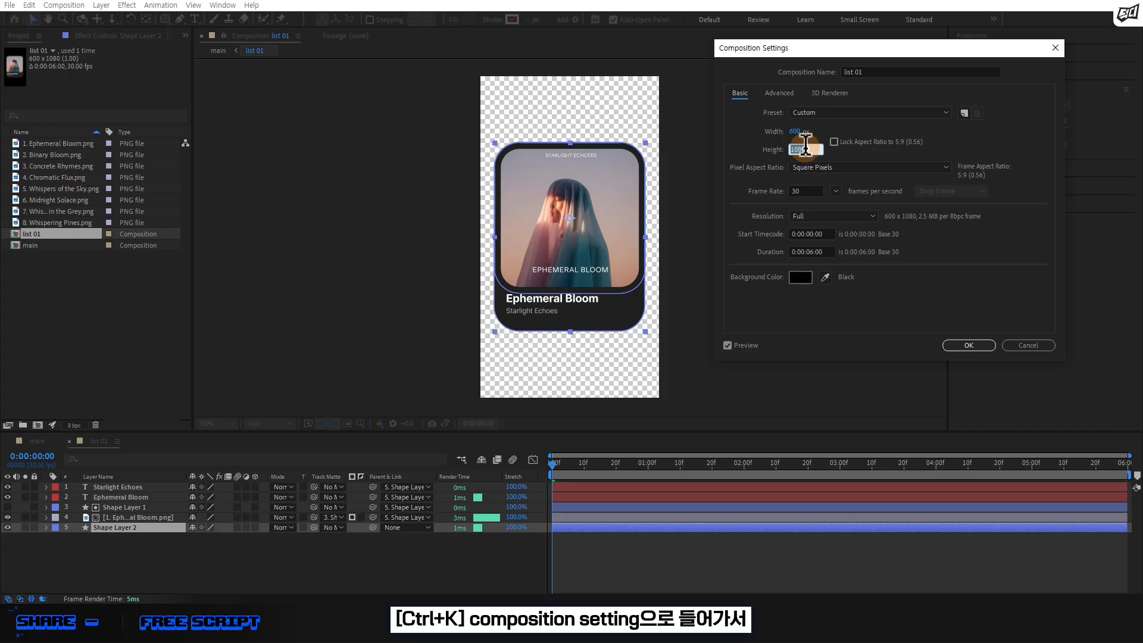
text(800)
click(801, 138)
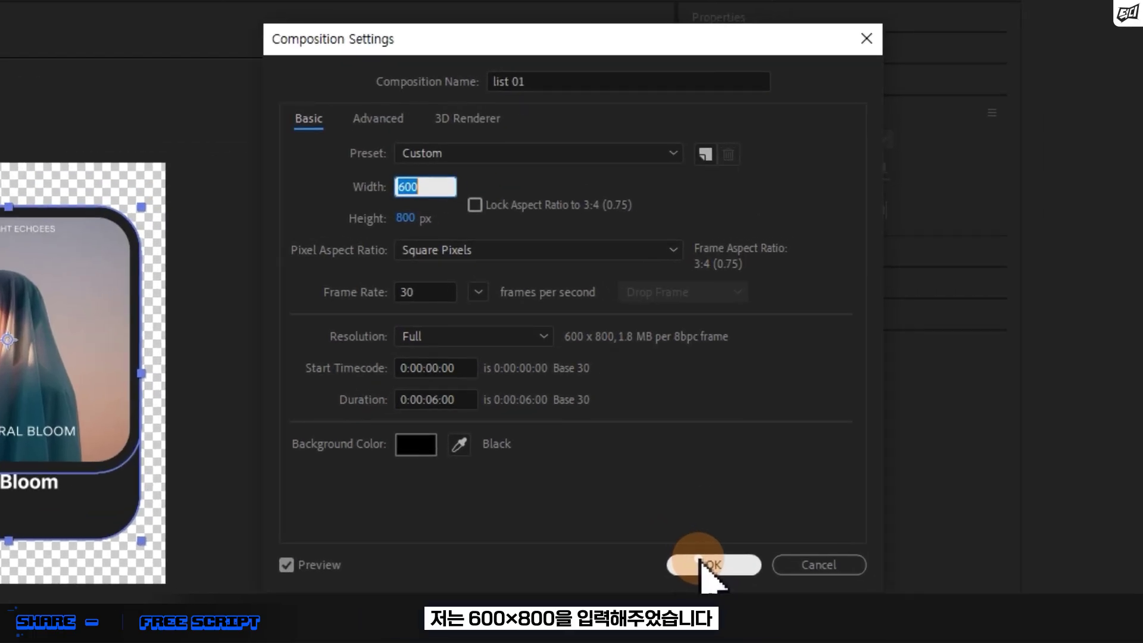
click(709, 566)
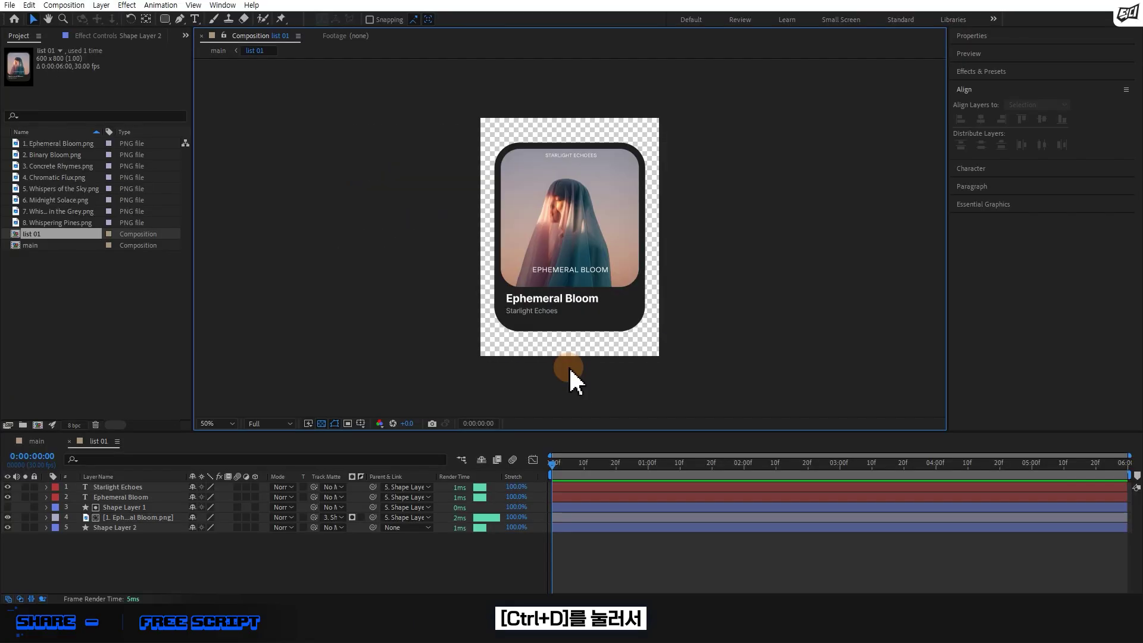
Duplicate Shape Layer 2 and add Inner Glow, Gradient Overlay and Stroke styles to the copy
click(153, 511)
key(ctrl+d)
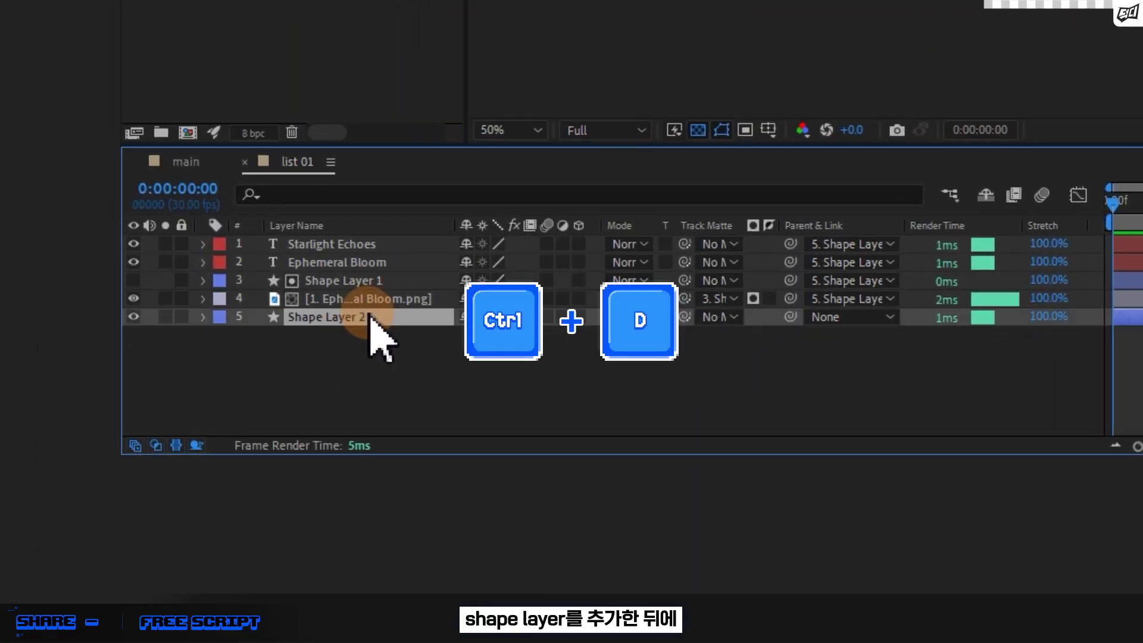
right_click(136, 528)
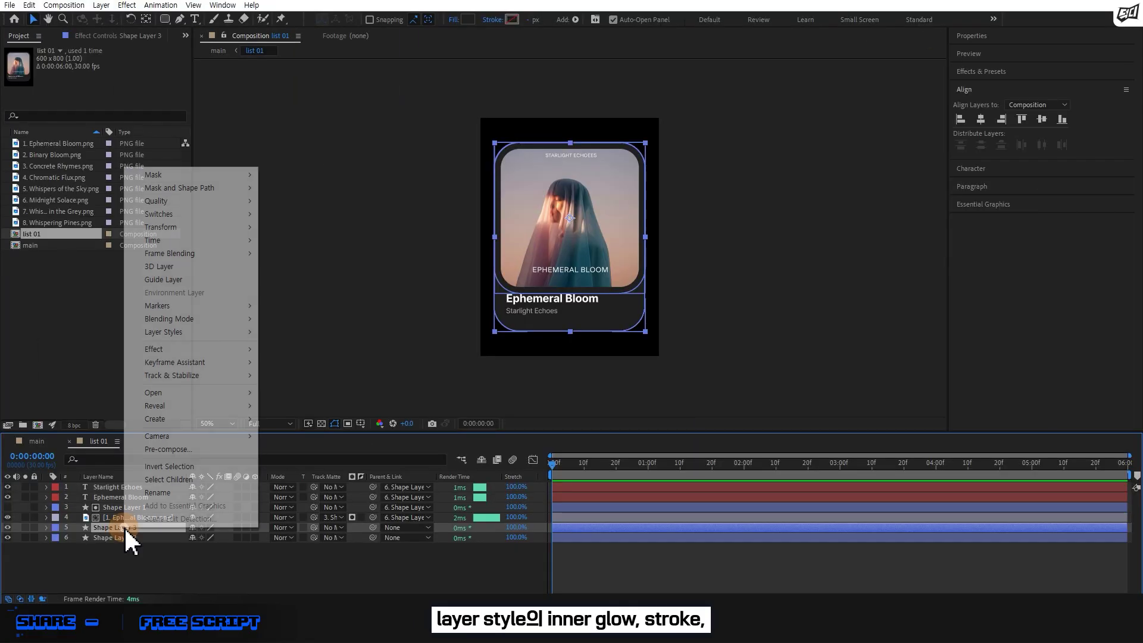
mouse_move(233, 261)
click(334, 388)
right_click(136, 528)
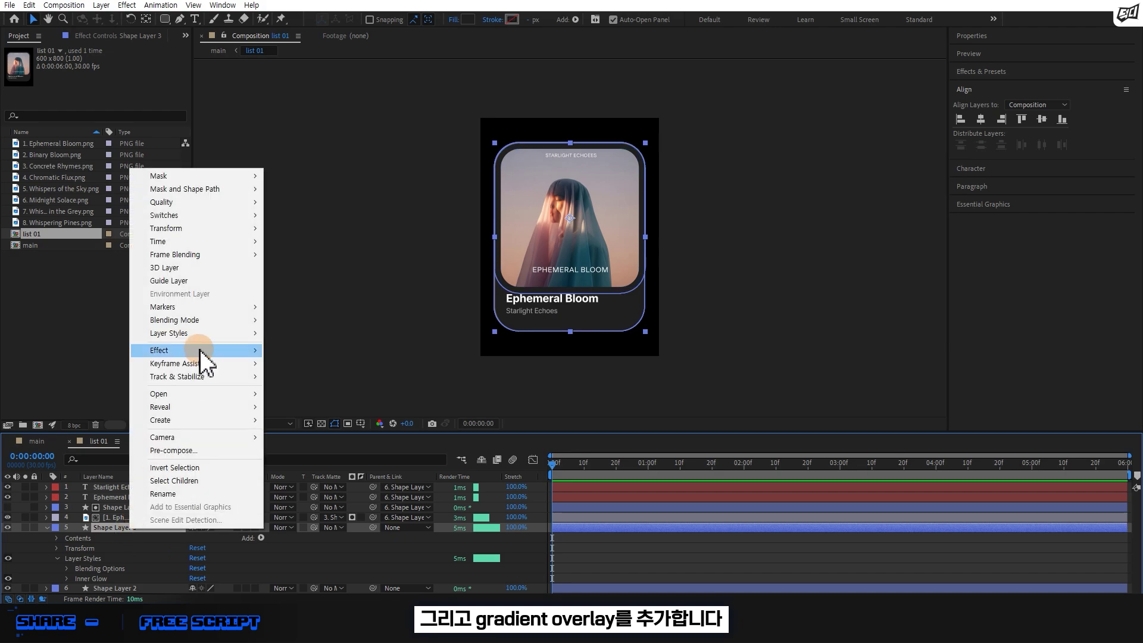
click(383, 470)
right_click(169, 528)
mouse_move(268, 262)
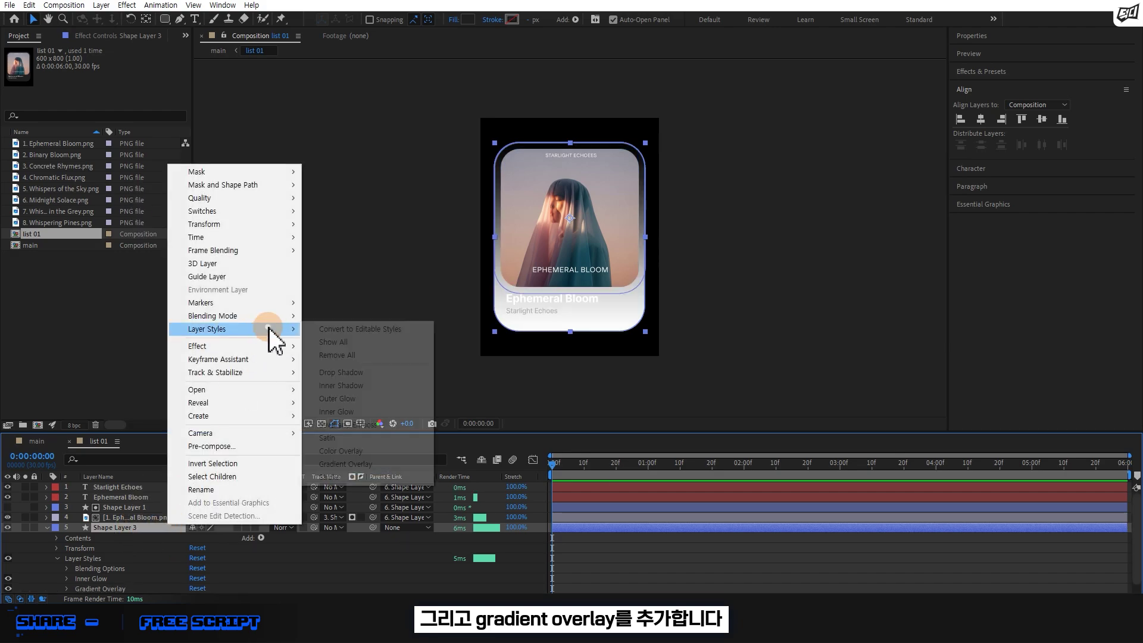
click(382, 483)
scroll(59, 558, down, 1)
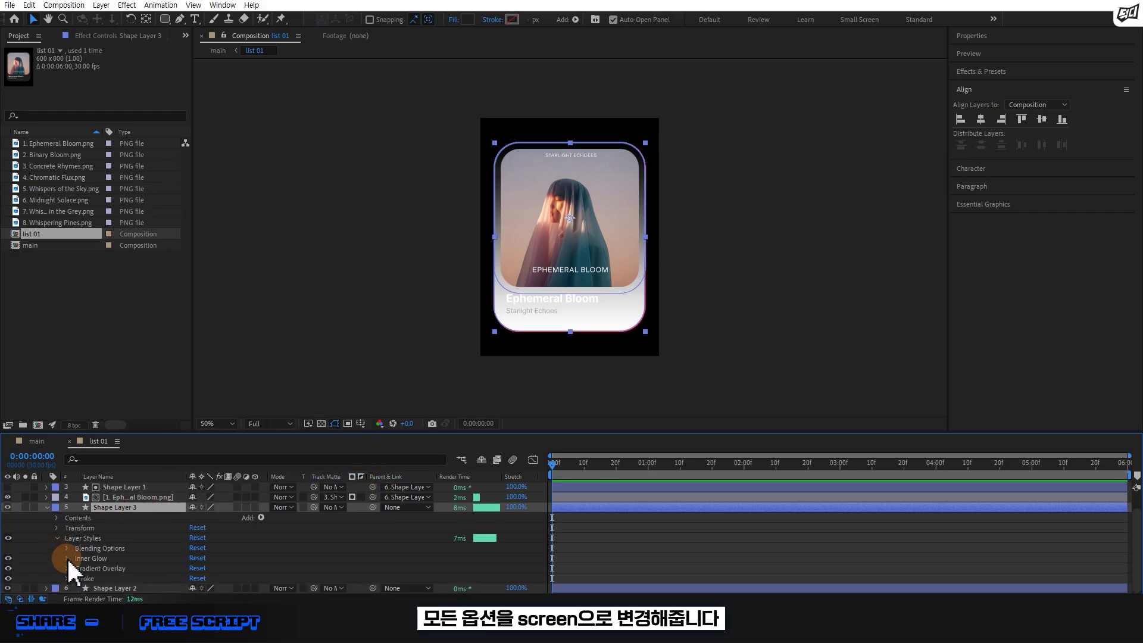
Set both the Gradient Overlay and Stroke blend modes to Screen
click(66, 569)
click(200, 524)
click(244, 233)
click(66, 495)
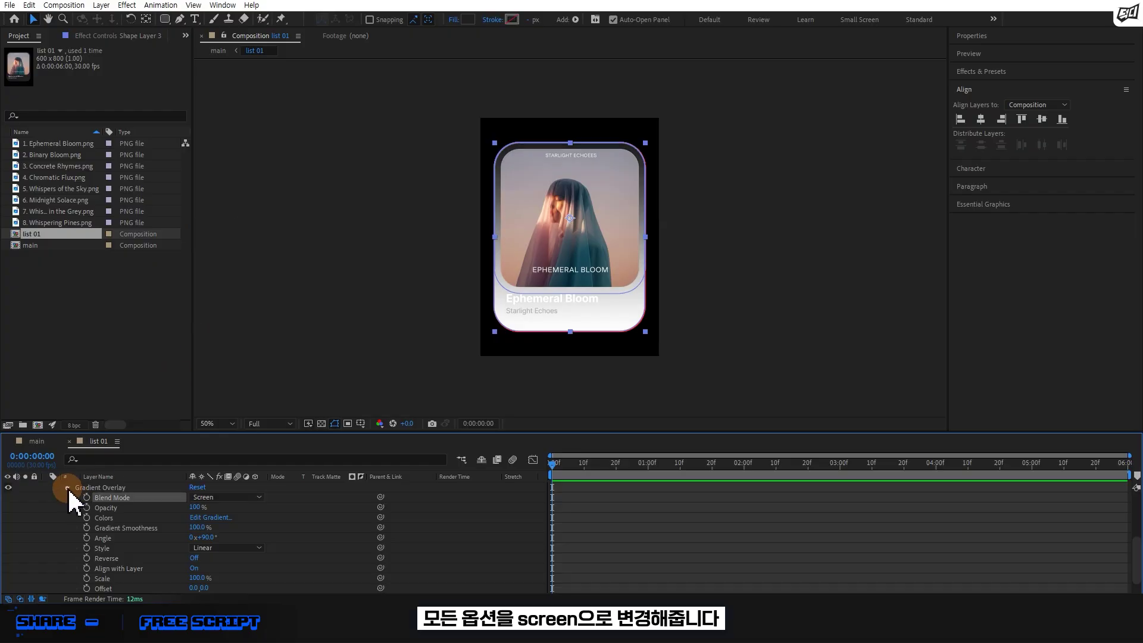
click(66, 579)
scroll(66, 560, down, 2)
click(226, 547)
click(239, 220)
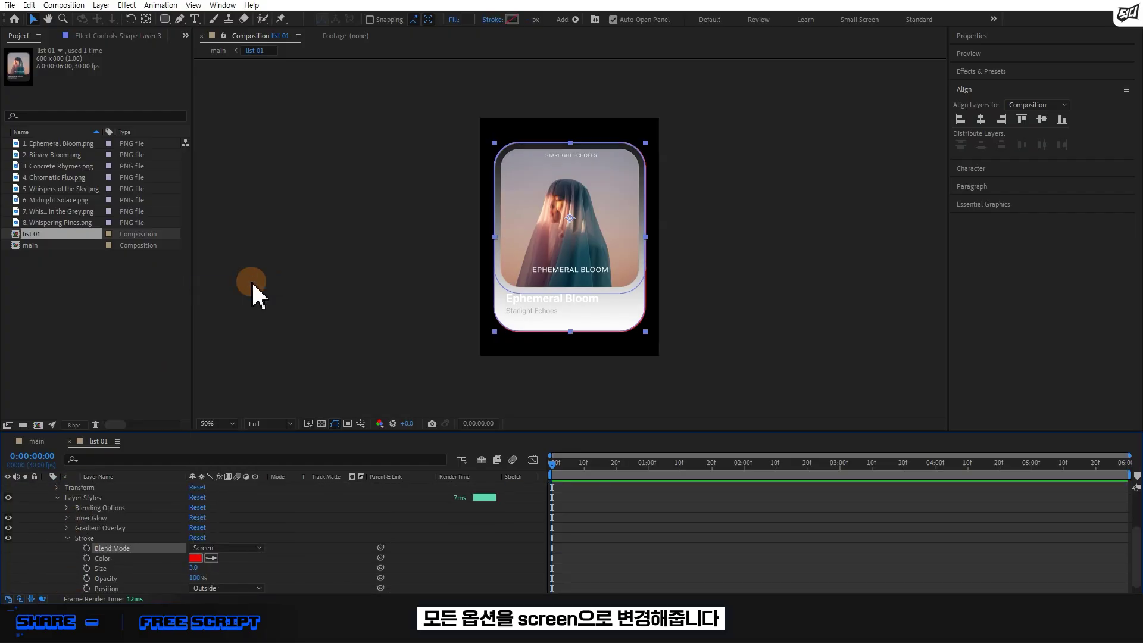
click(66, 538)
Darken the gradient overlay's colour stop to near black and reverse its direction
click(66, 568)
scroll(83, 574, down, 3)
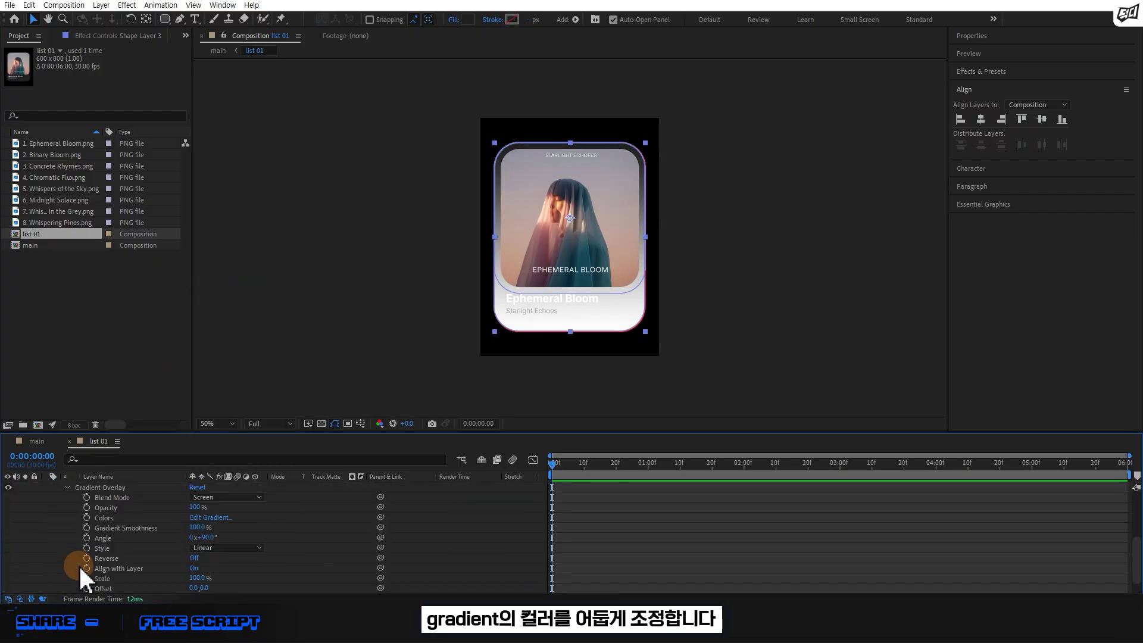
click(228, 518)
drag(800, 396, 730, 500)
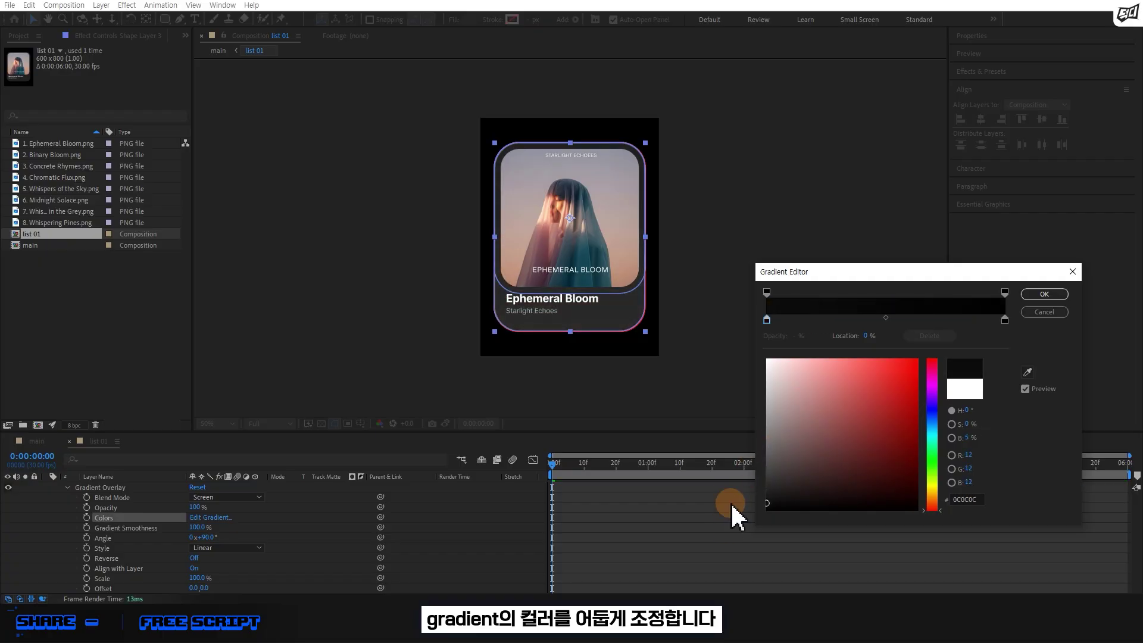
click(1045, 294)
scroll(206, 549, down, 2)
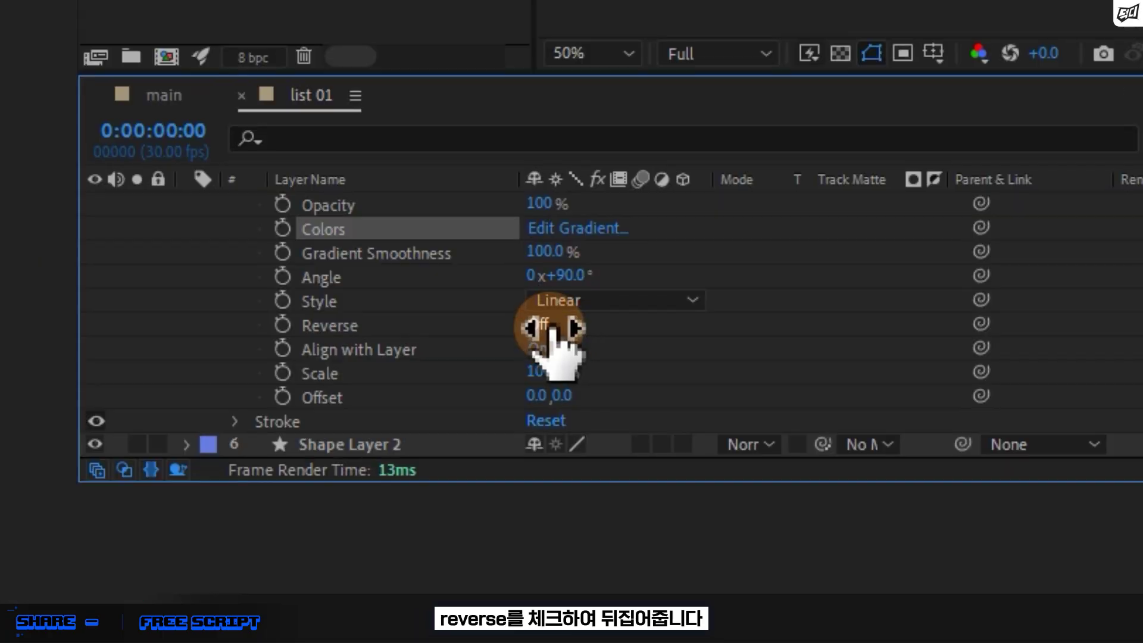
click(549, 328)
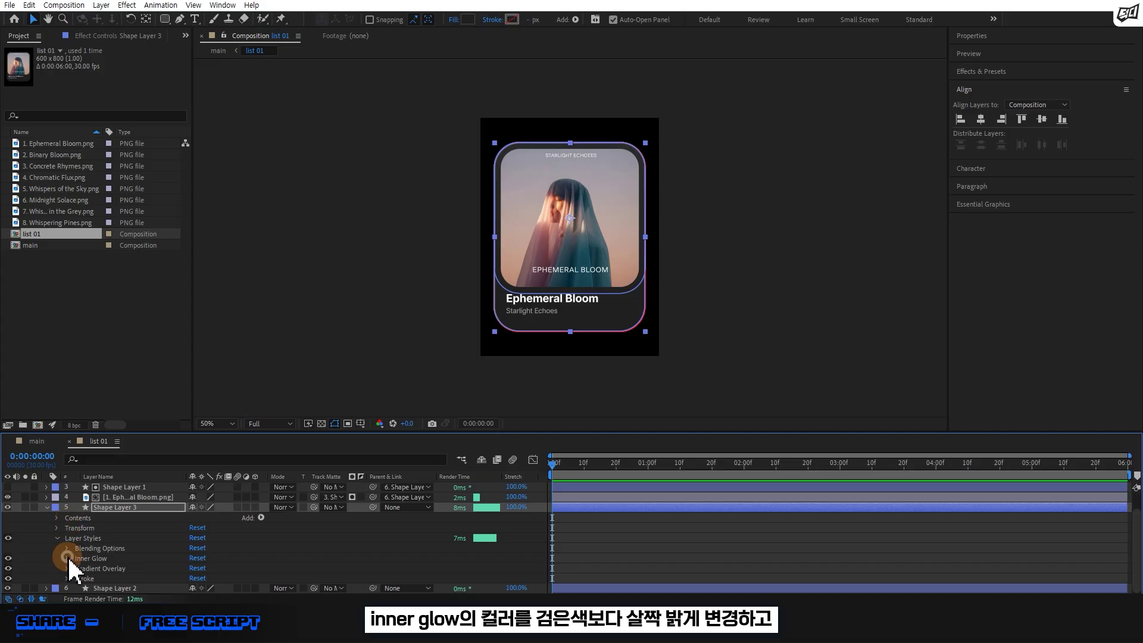
Set the Inner Glow colour to dark grey #4A4A4A
click(67, 557)
scroll(119, 536, down, 3)
click(195, 538)
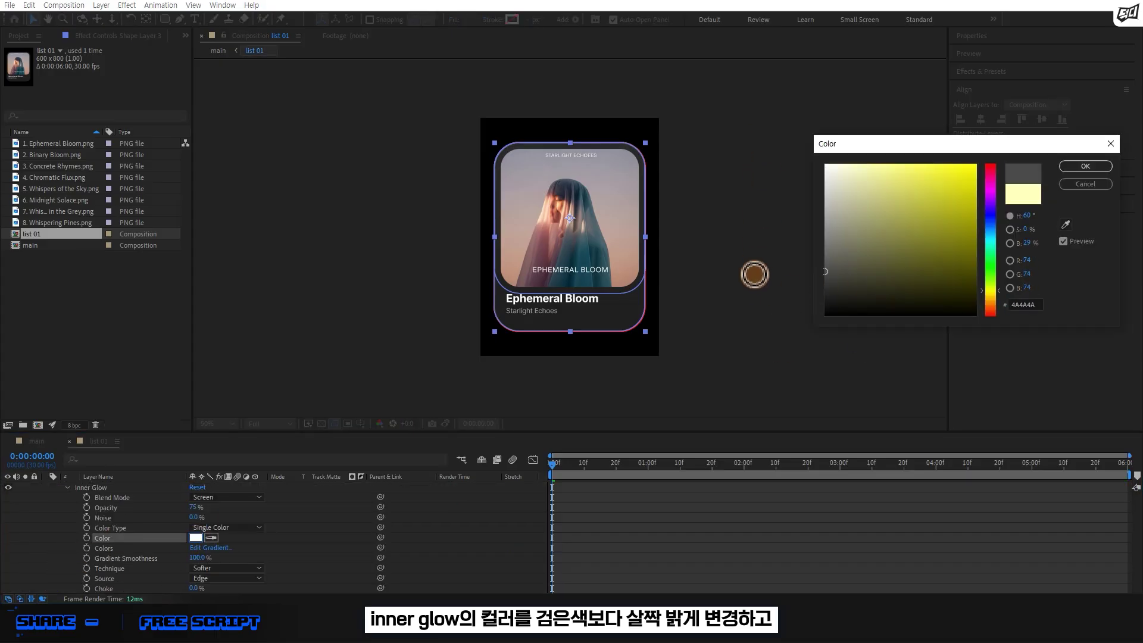
click(753, 280)
click(1085, 166)
Set the Inner Glow Size to 100 and Range to 100
scroll(596, 334, down, 3)
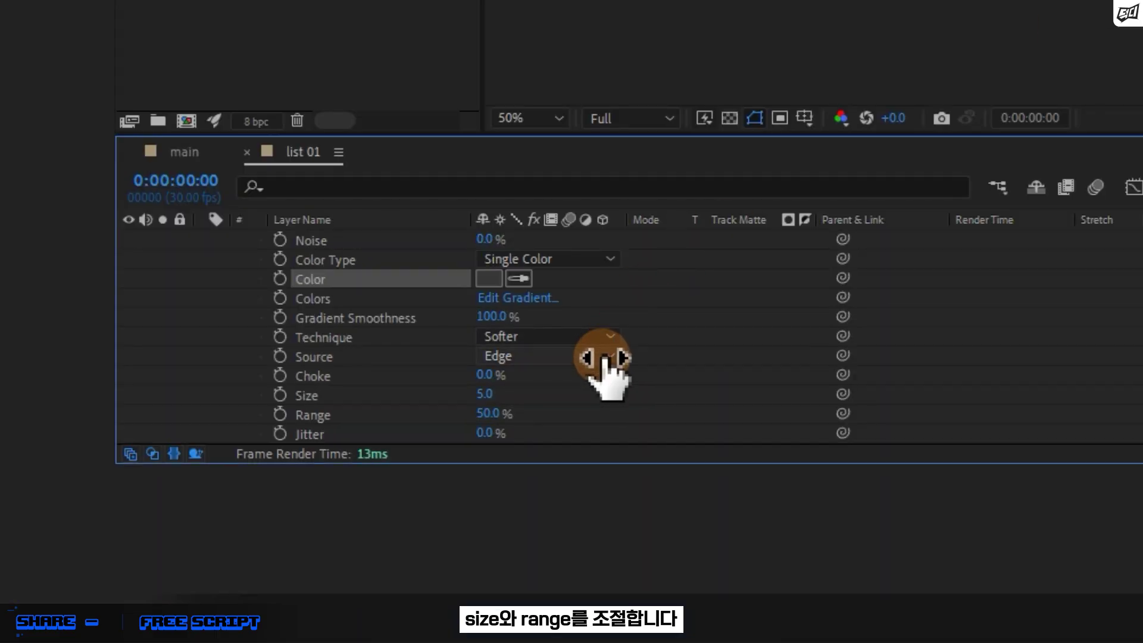
click(484, 395)
text(100)
click(506, 413)
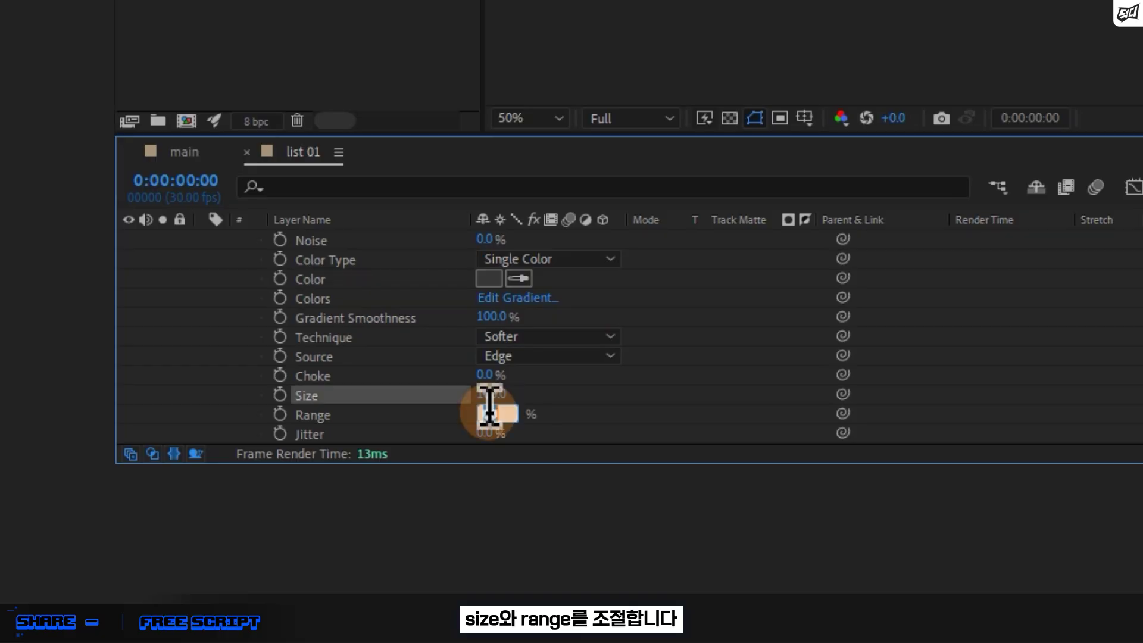
text(100)
click(485, 293)
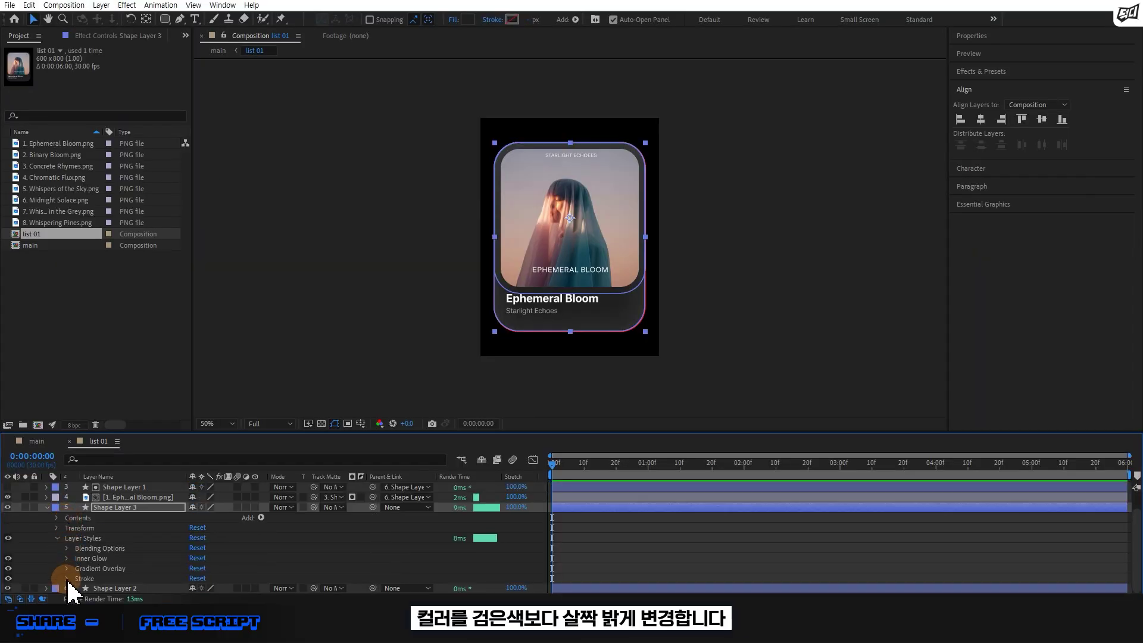
click(66, 578)
scroll(66, 578, down, 2)
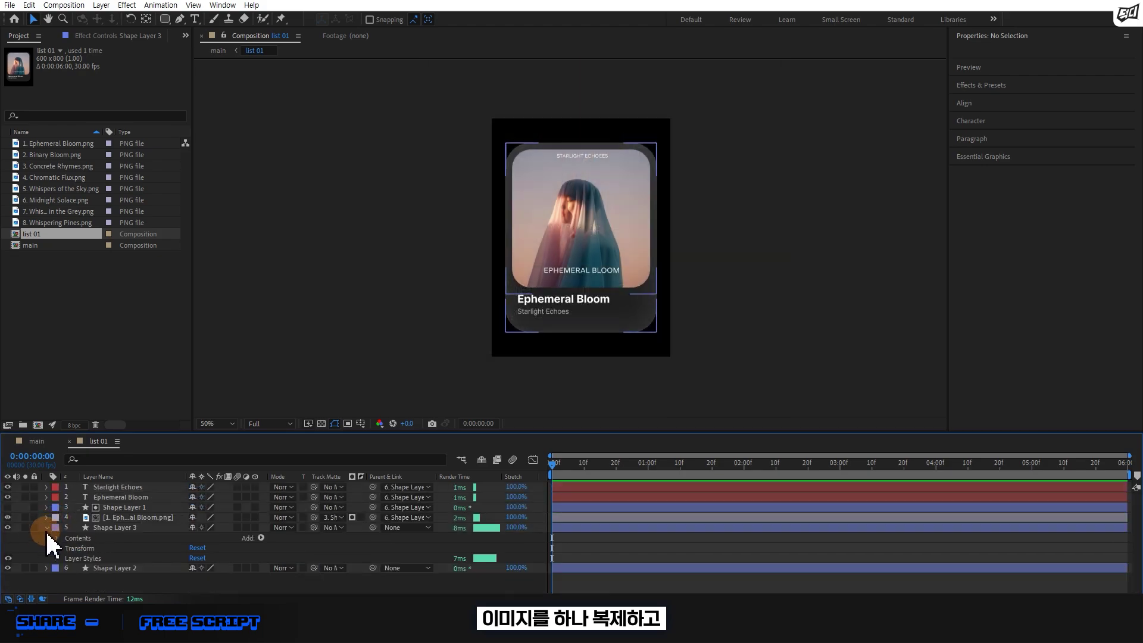
Duplicate the Ephemeral Bloom image, send the copy to the bottom, and place Shape Layer 2 beneath it
click(153, 517)
key(ctrl+d)
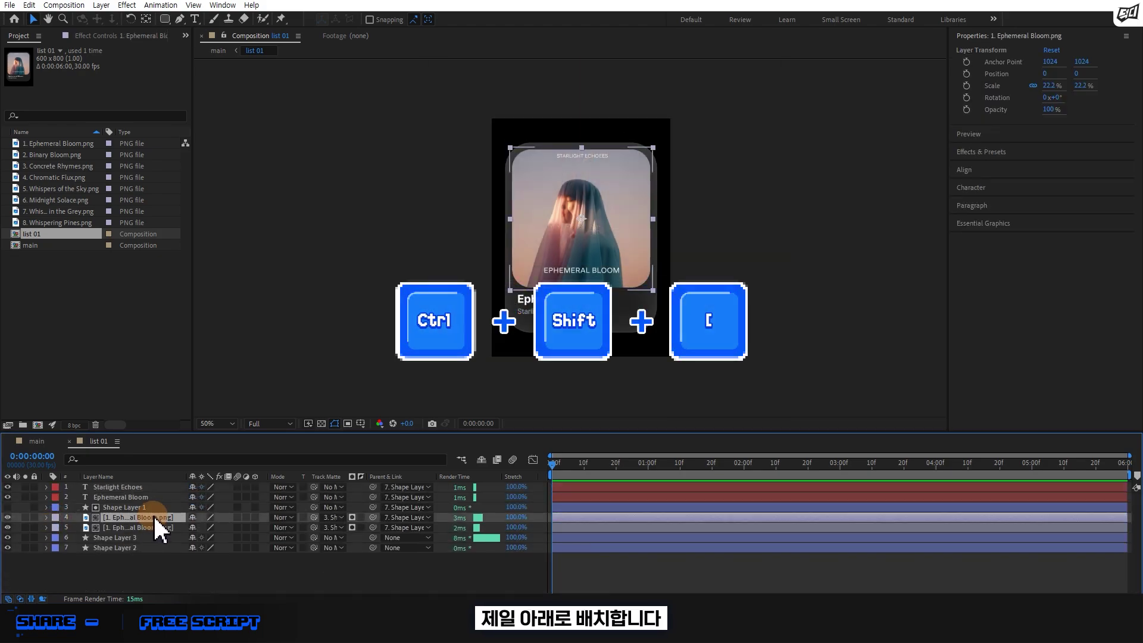
key(ctrl+shift+bracketleft)
click(171, 538)
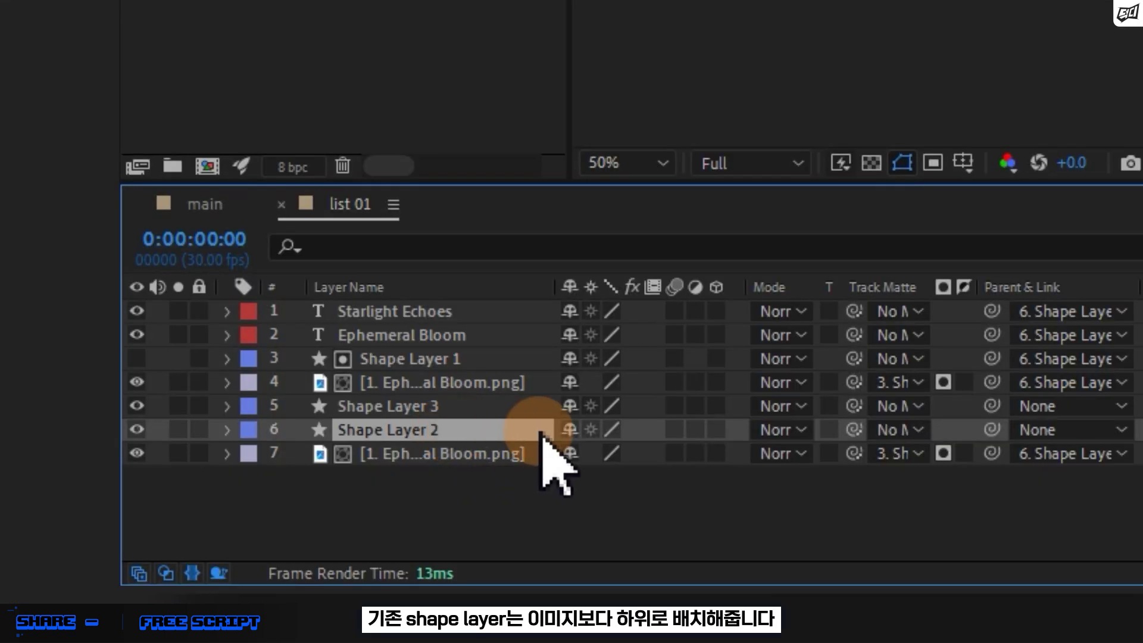
drag(521, 431, 515, 487)
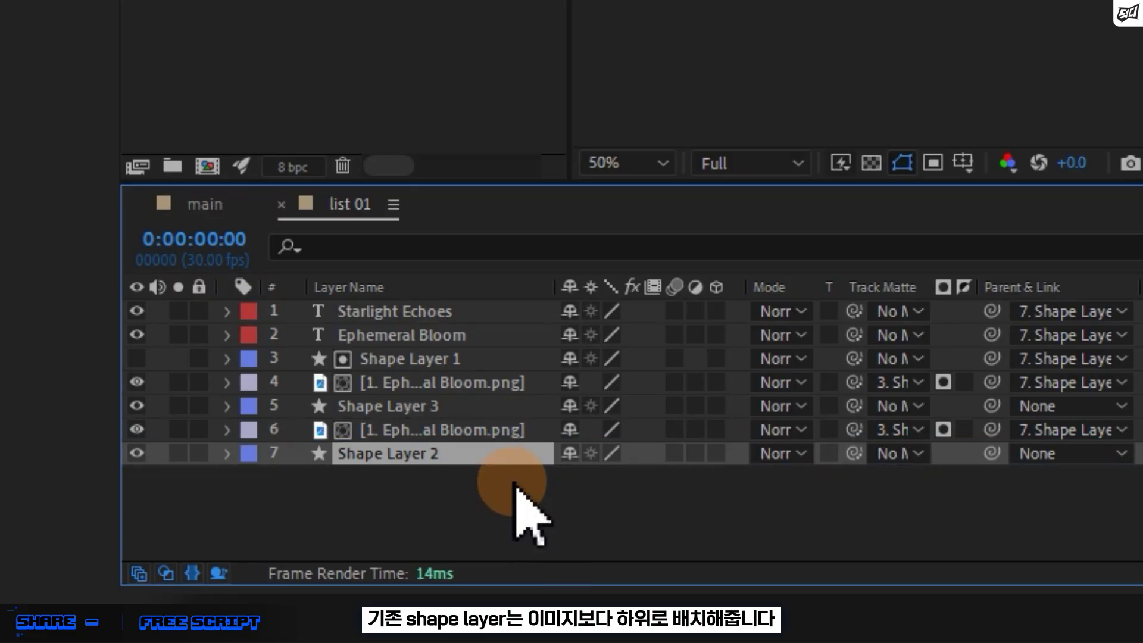
Track-matte the duplicate image to Shape Layer 2 and set Shape Layer 3's mode to Soft Light
click(512, 430)
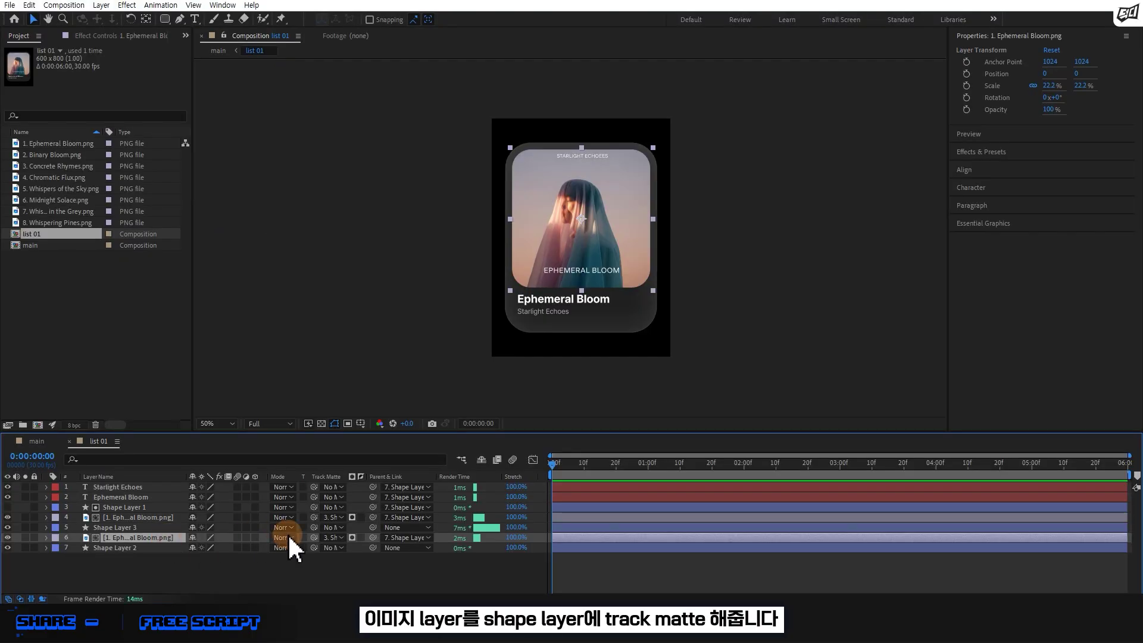
drag(320, 545, 148, 554)
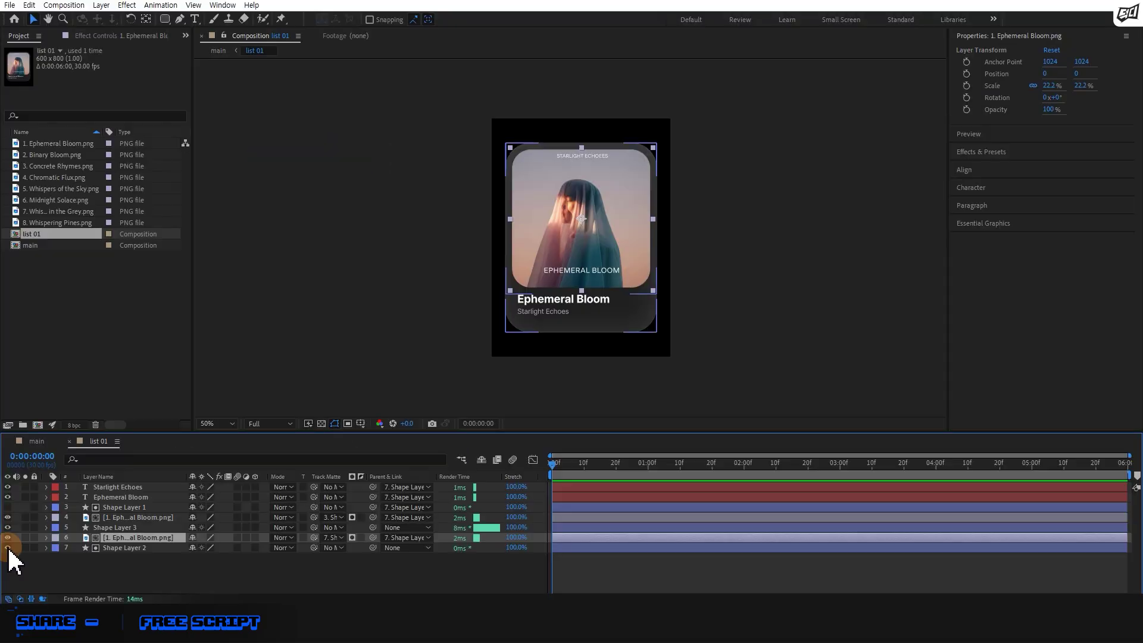
click(126, 538)
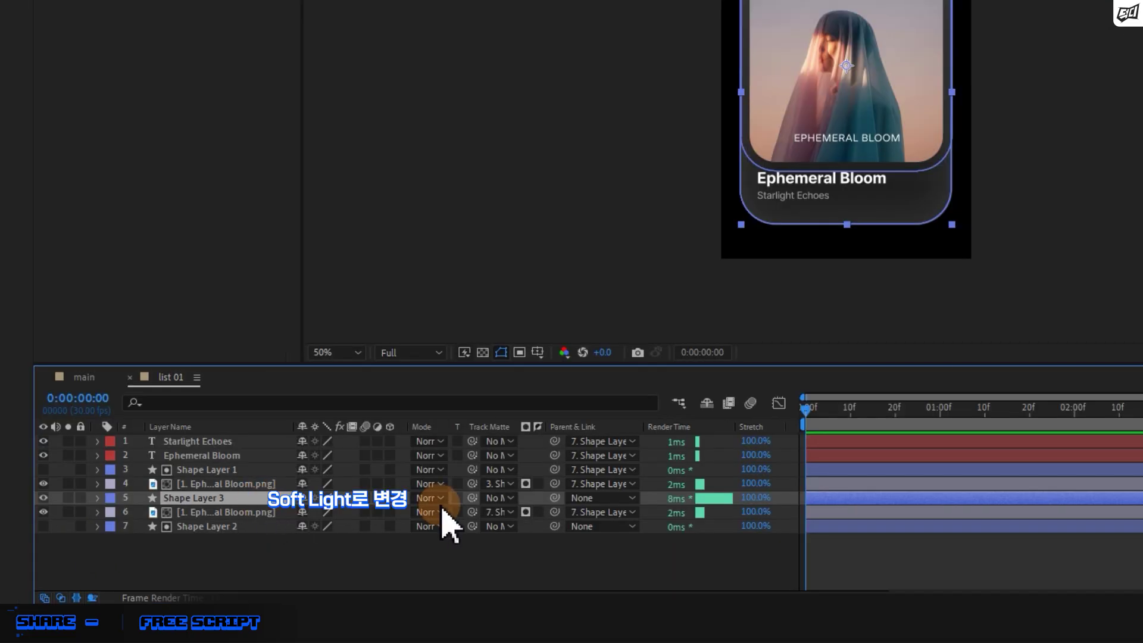
click(283, 527)
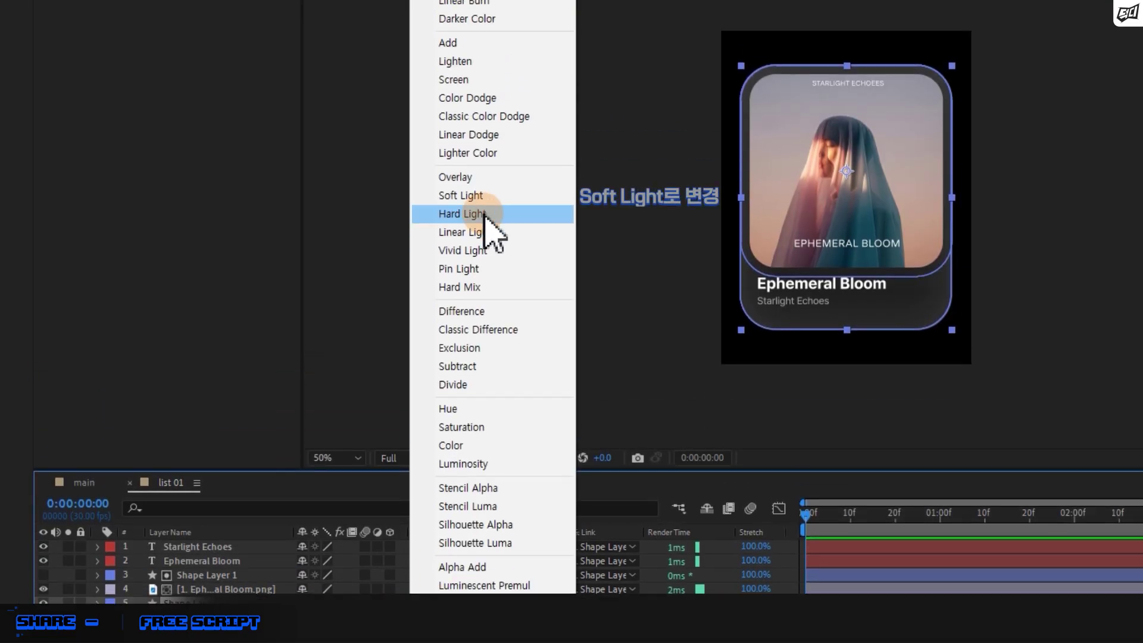
click(503, 208)
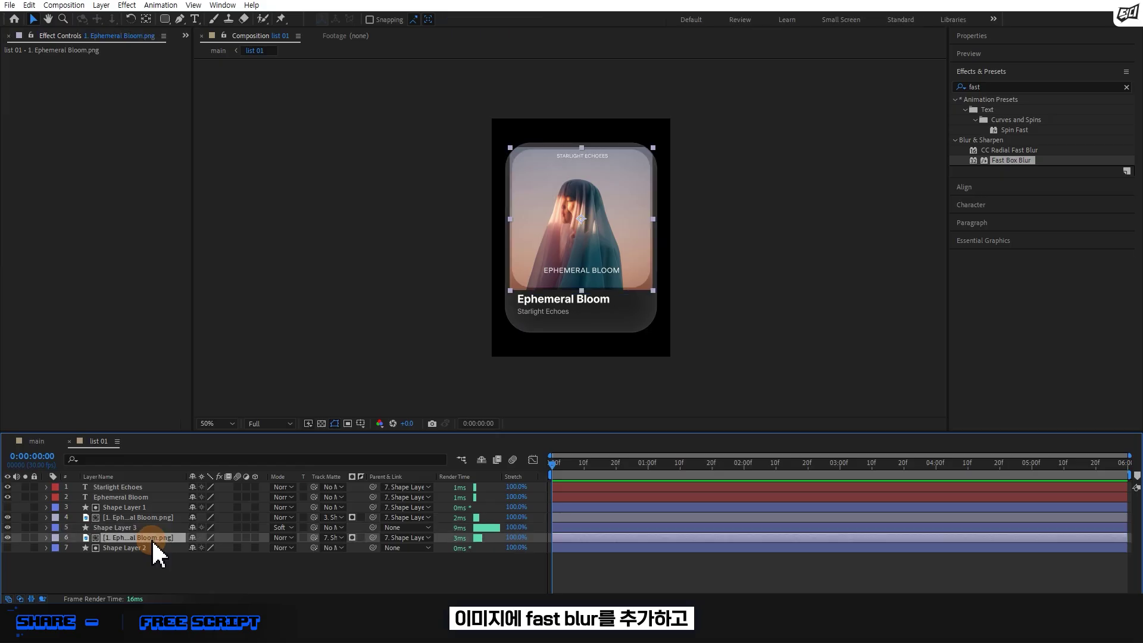
Apply Fast Box Blur with Blur Radius 100 and Repeat Edge Pixels off to the duplicate image
double_click(1025, 160)
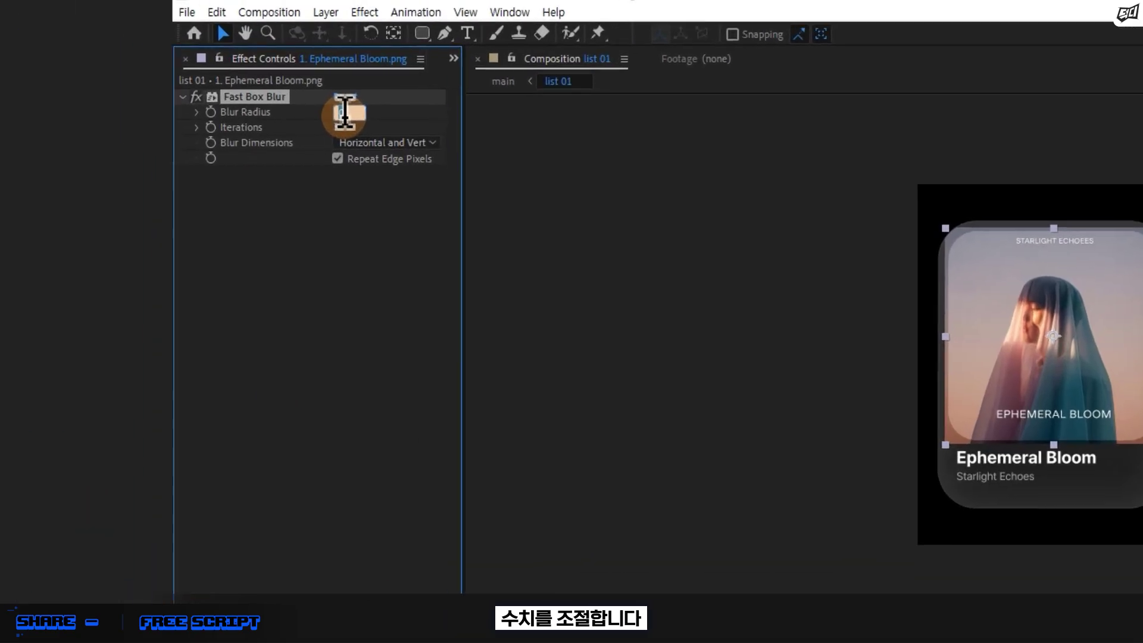
text(100)
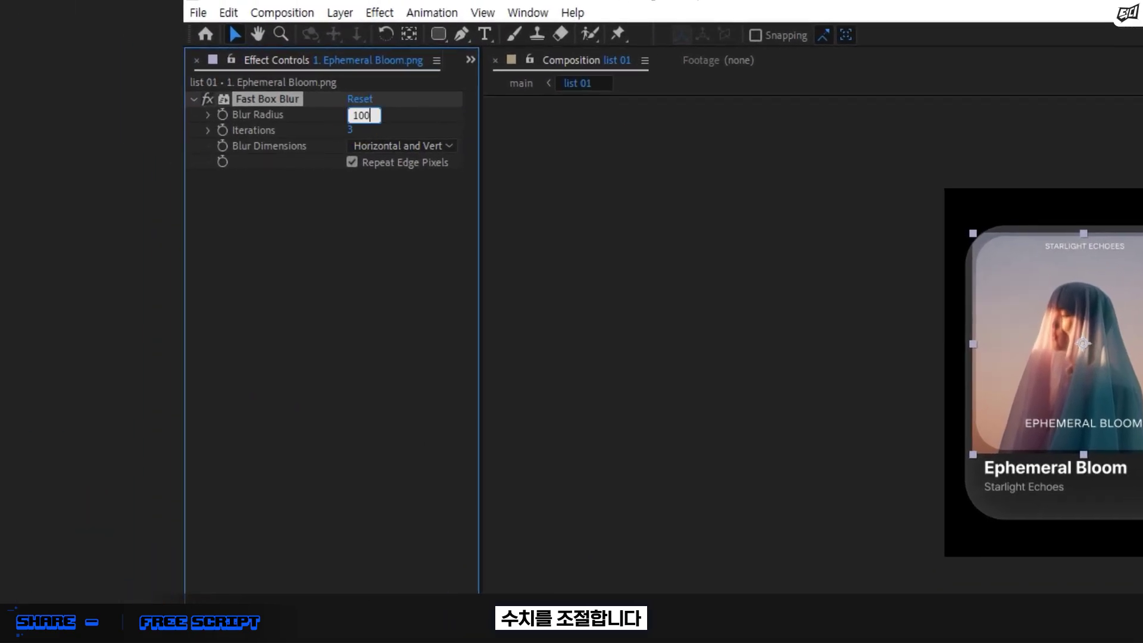
click(352, 162)
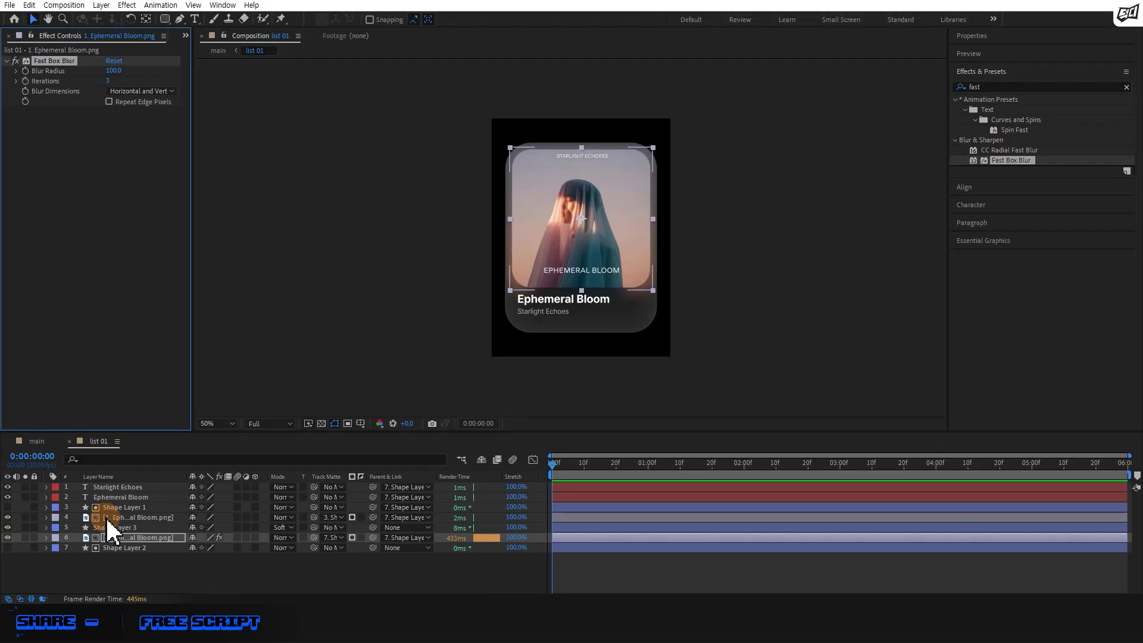
Lower the blurred image layer's opacity to 33% and check the list 01 composition width
click(160, 537)
key(t)
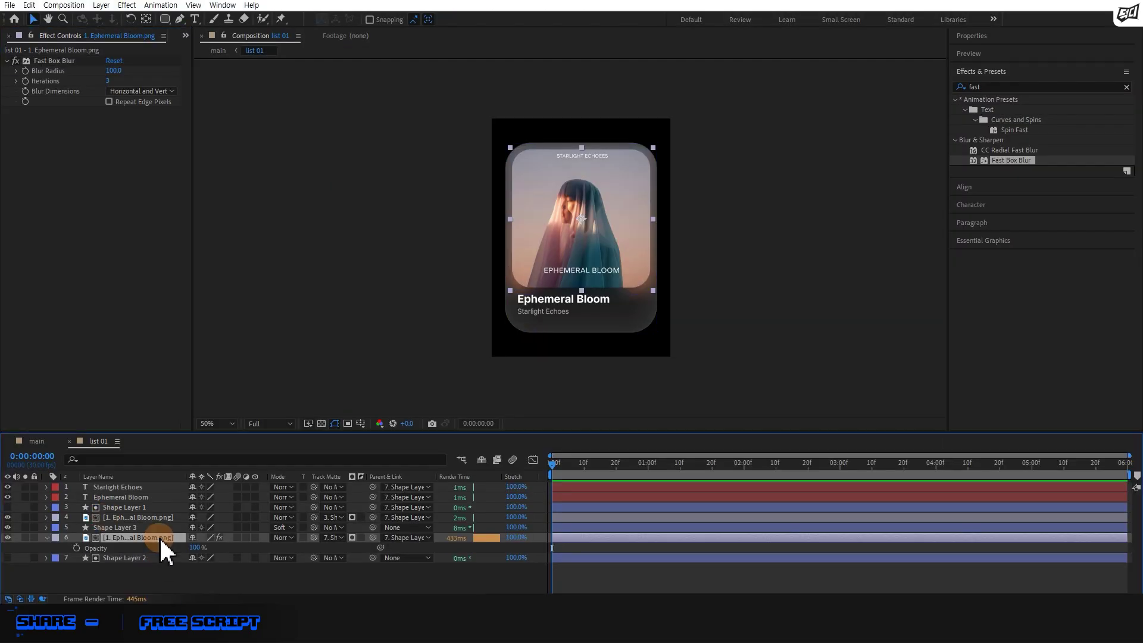
mouse_move(193, 548)
mouse_down()
mouse_move(180, 548)
mouse_move(190, 563)
mouse_up()
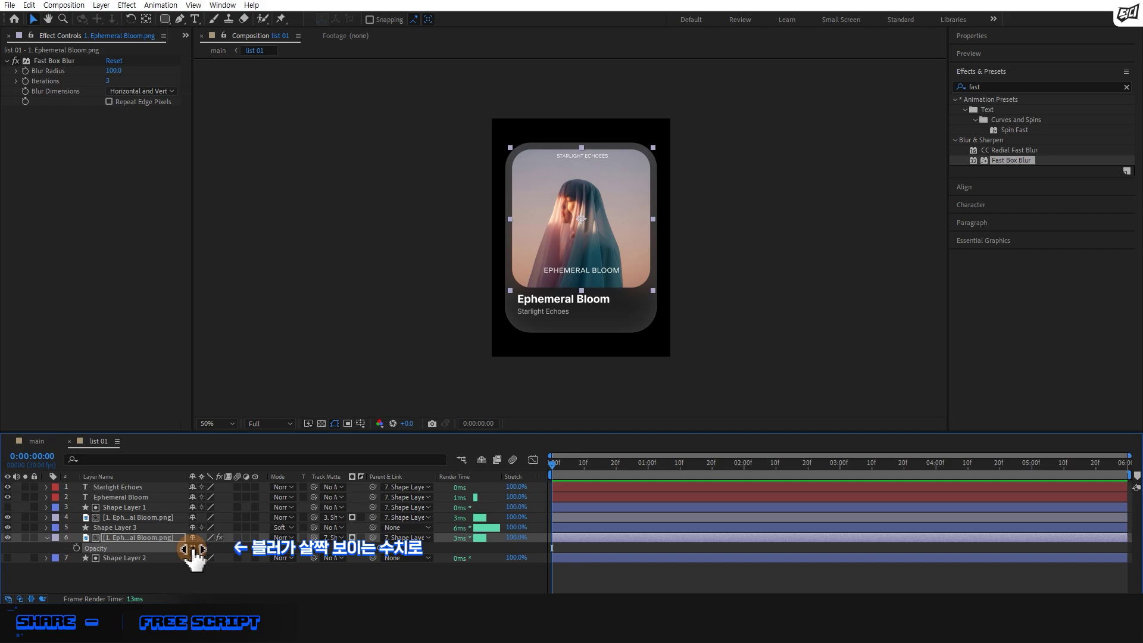
key(ctrl+k)
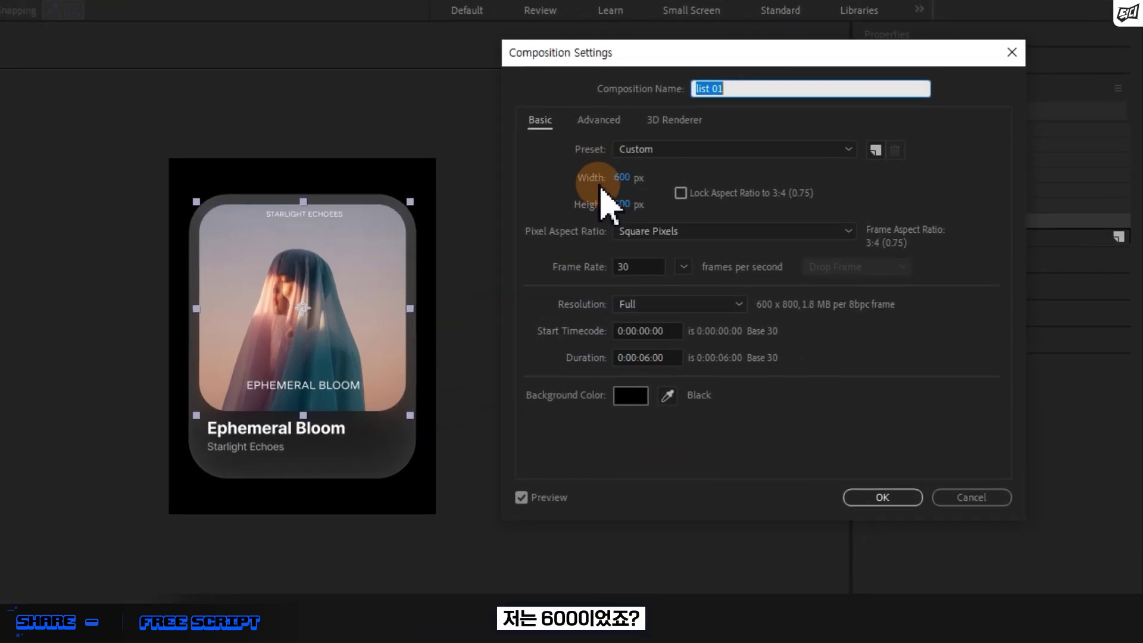
click(974, 499)
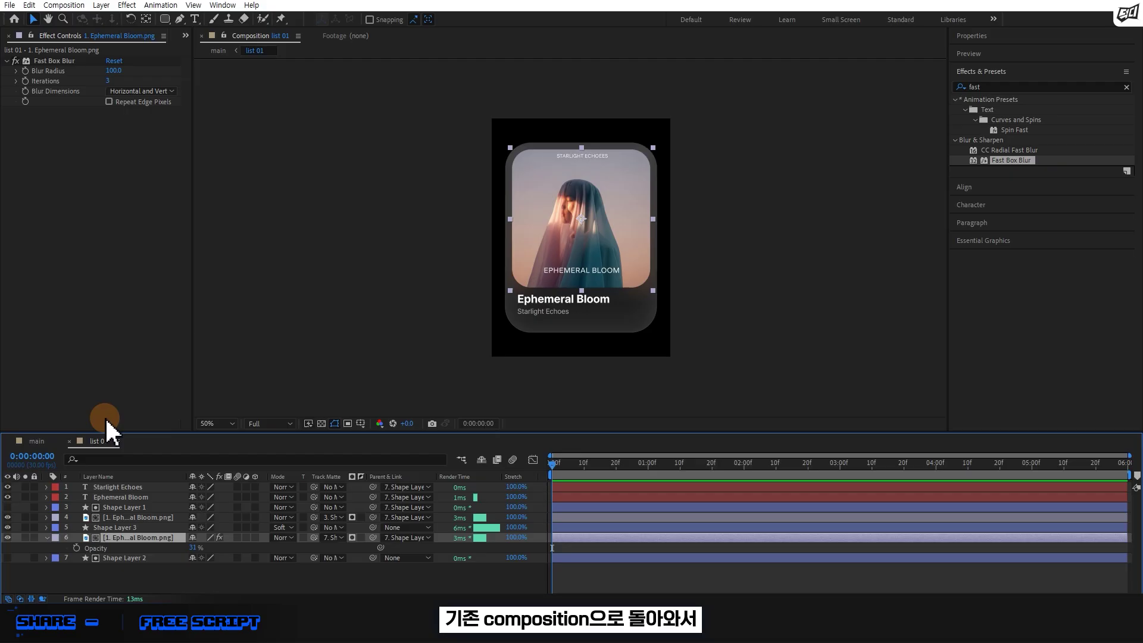
In the main composition, count the eight album images in the Project panel and select list 01
click(36, 444)
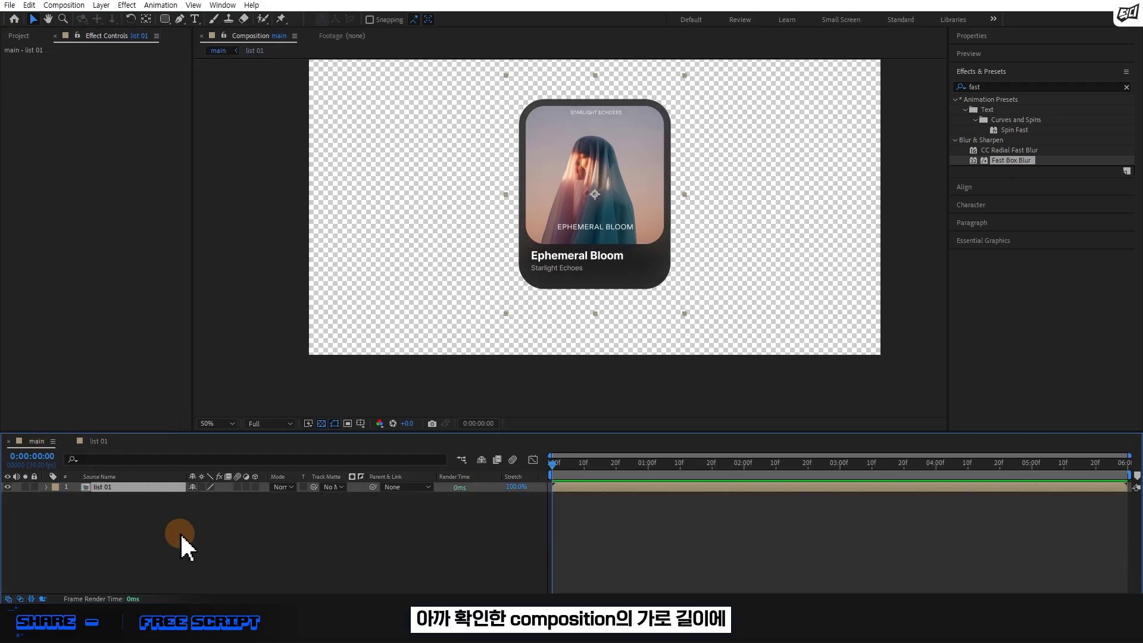
click(180, 532)
click(19, 35)
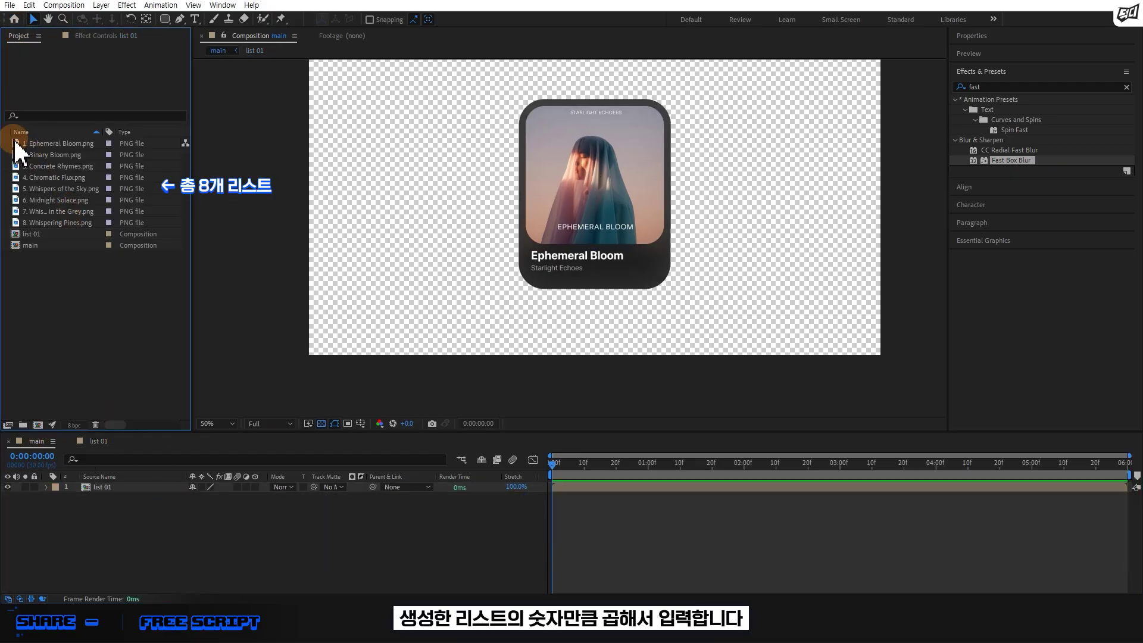
drag(7, 141, 37, 224)
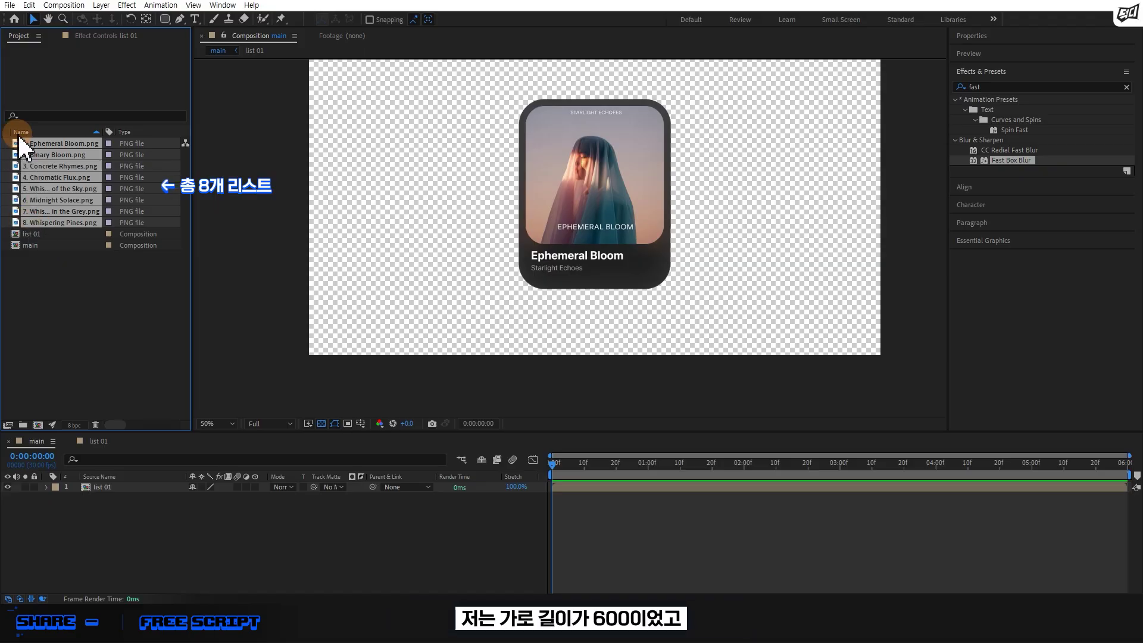
click(150, 487)
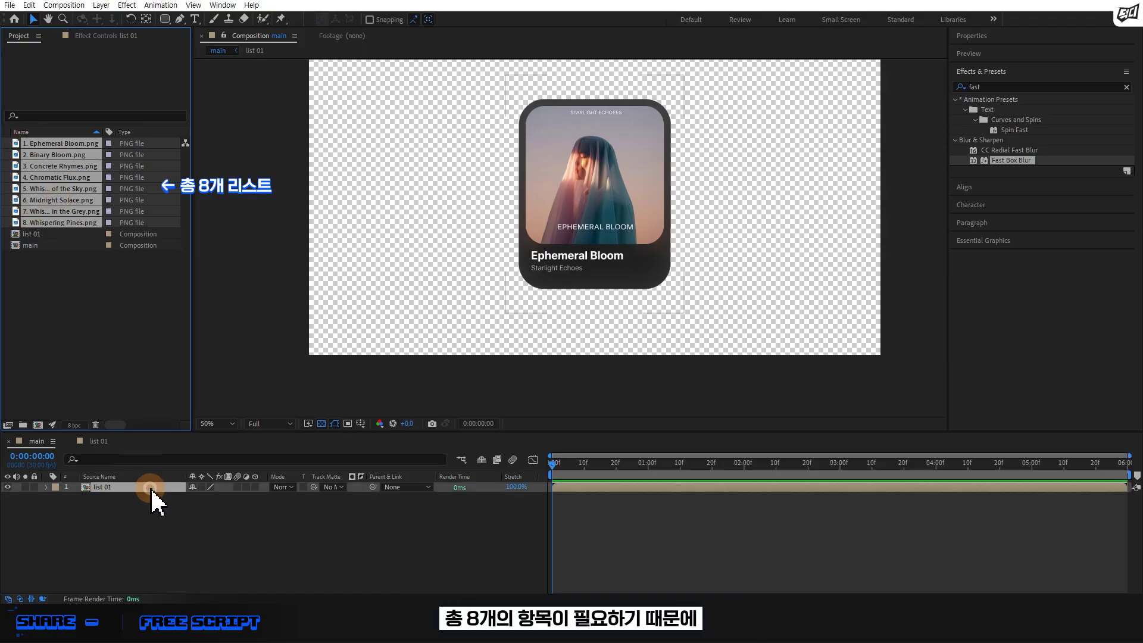
Set the main composition to 4800 × 800 px and zoom out to see the wide strip
key(ctrl+k)
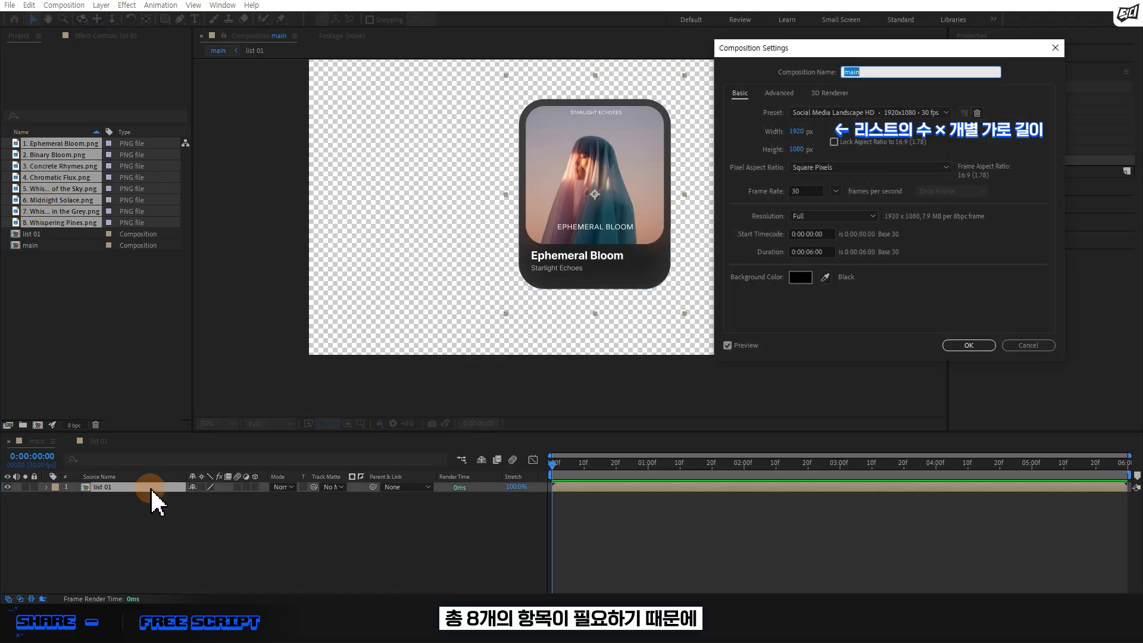
click(794, 132)
text(600*)
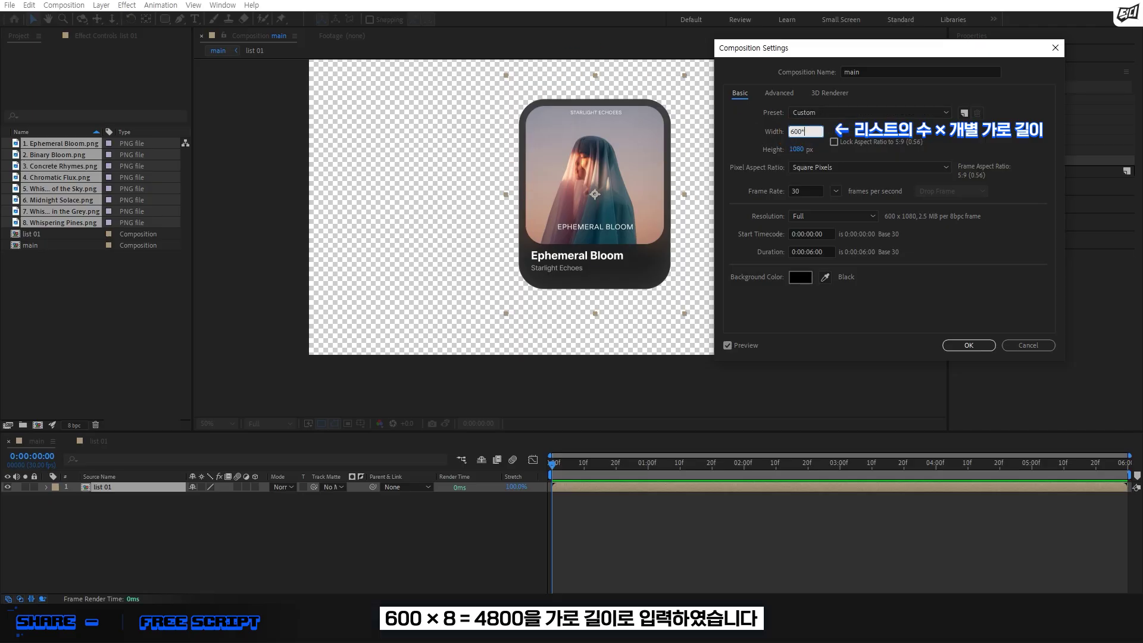
text(8)
click(807, 148)
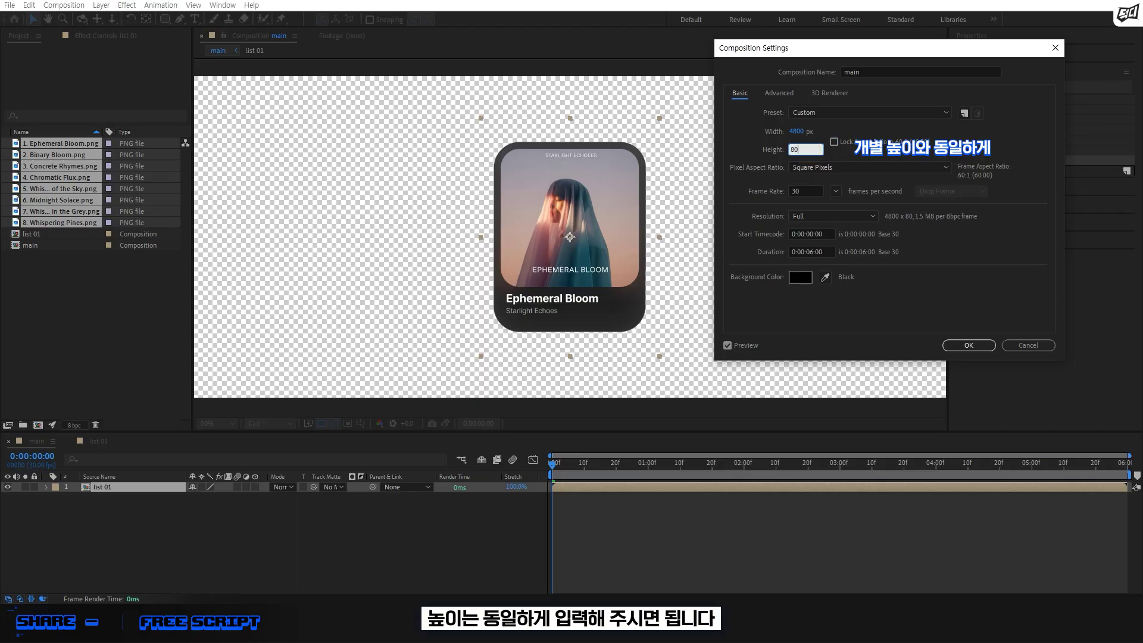
text(0)
key(Return)
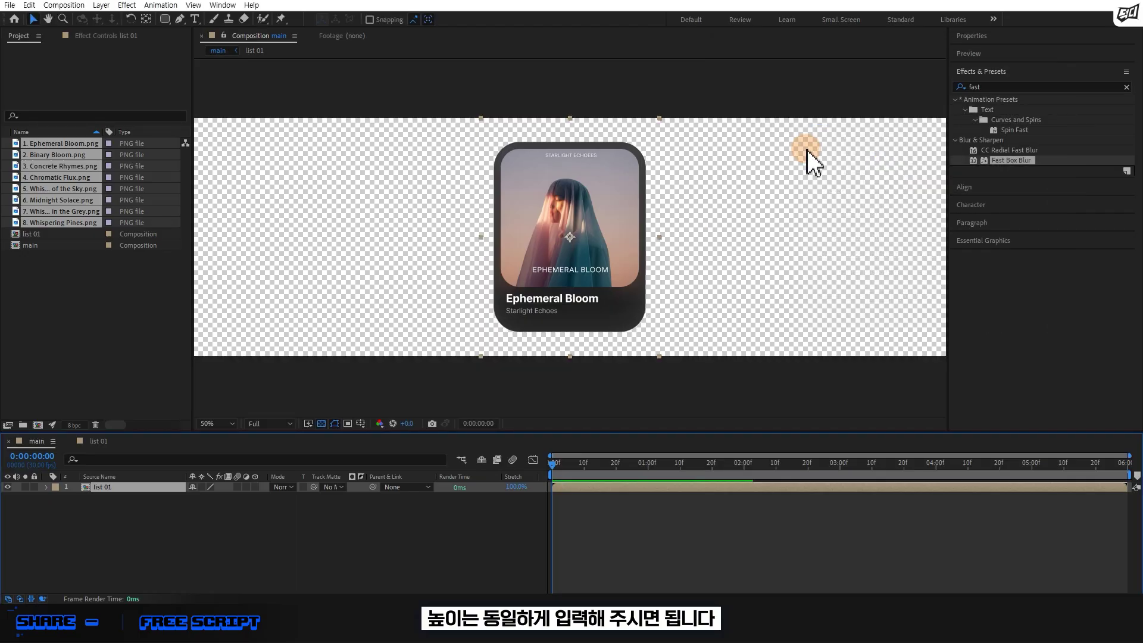
key(comma)
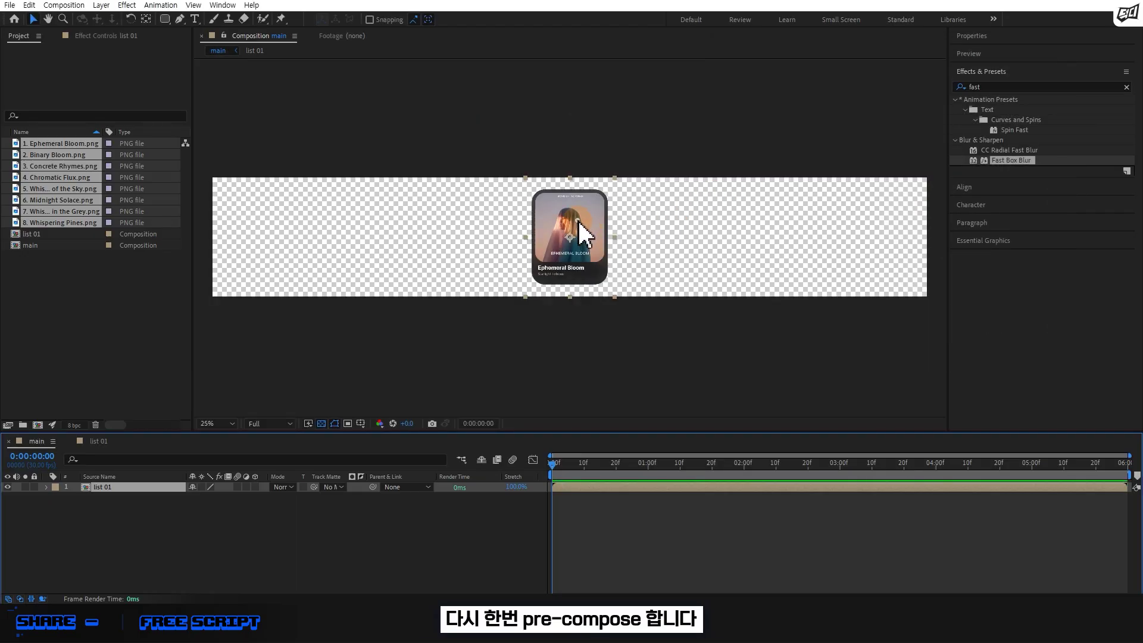
Pre-compose the list 01 layer into a new composition named 'All', moving all attributes
right_click(580, 223)
click(694, 502)
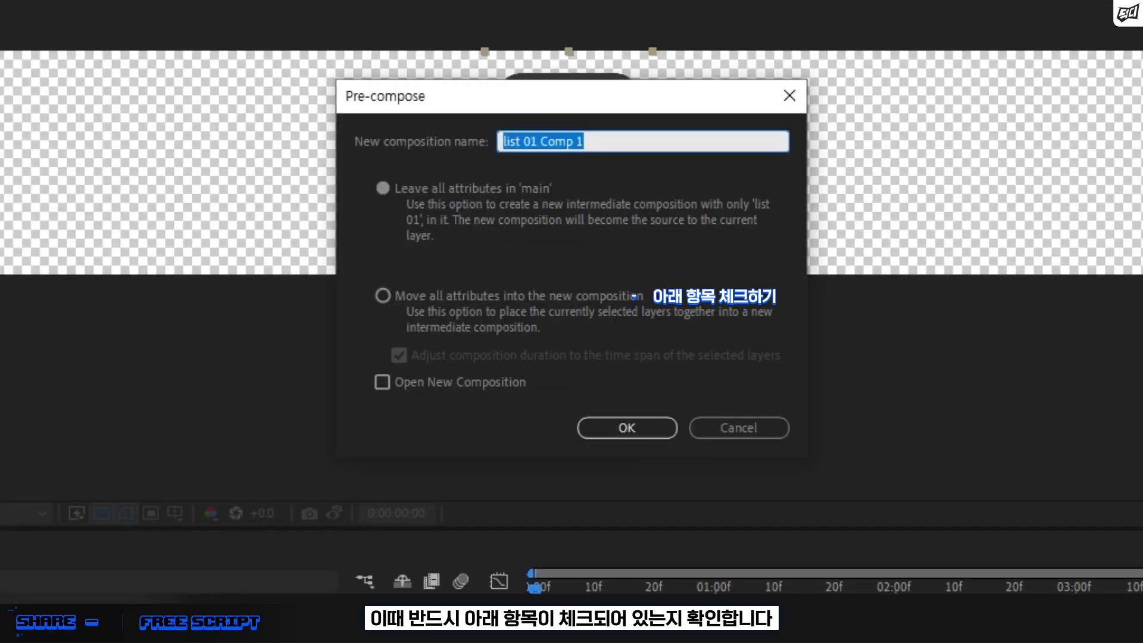
click(537, 308)
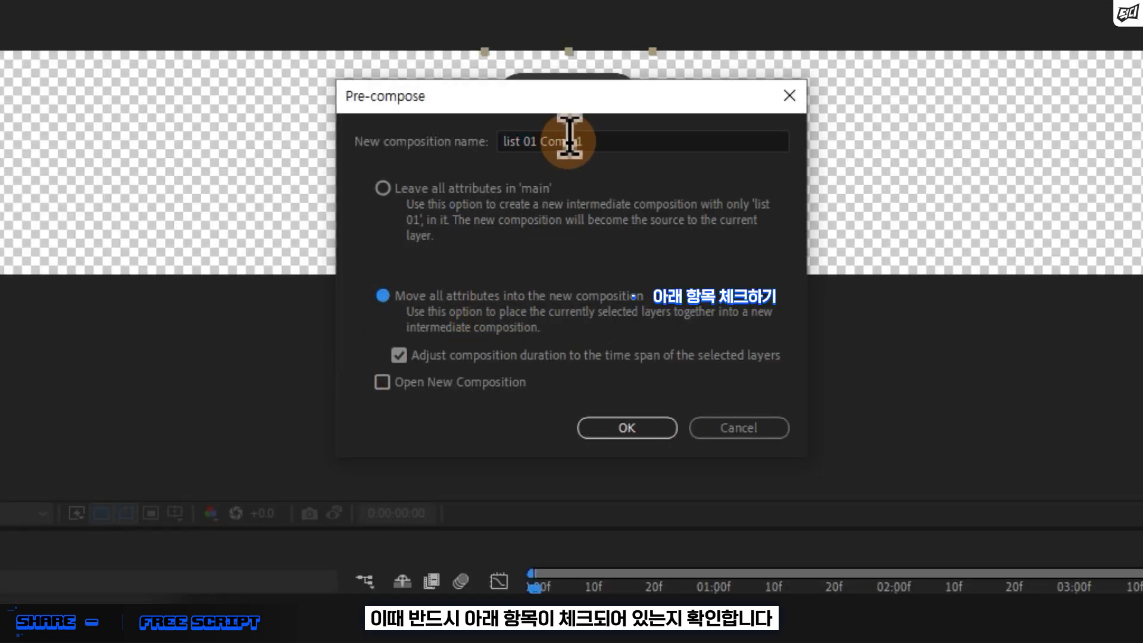
triple_click(611, 141)
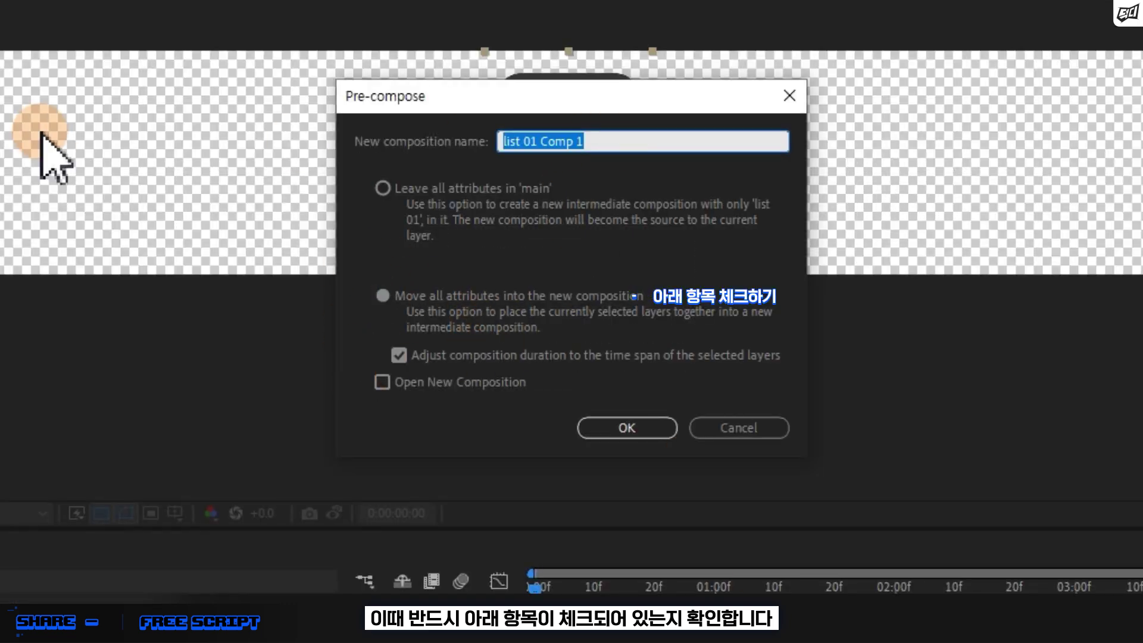
text(All)
click(627, 428)
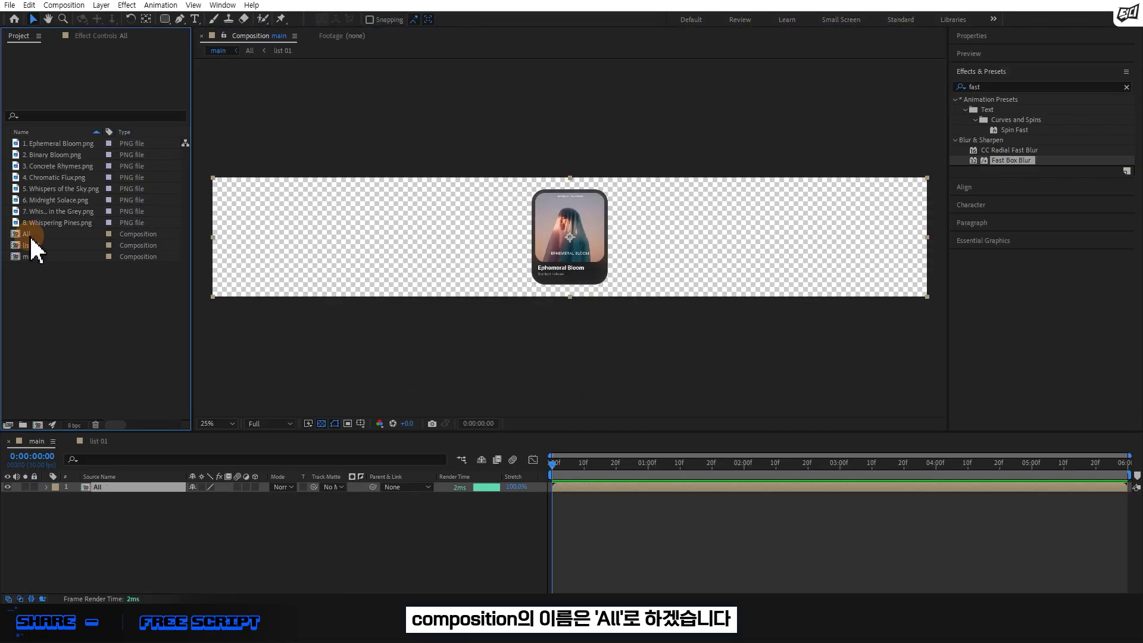
Inside the All composition, duplicate the list 01 card layer to make eight copies
double_click(27, 234)
click(583, 254)
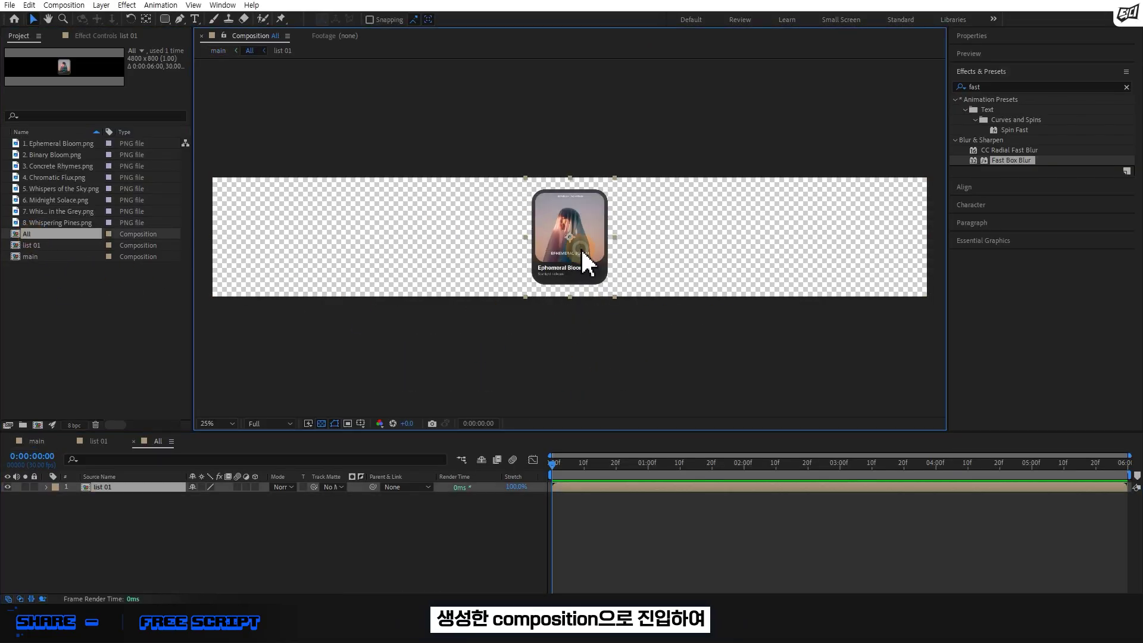
key(ctrl+d)
key(ctrl+d)
key(ctrl+d)
key(ctrl+d)
key(ctrl+d)
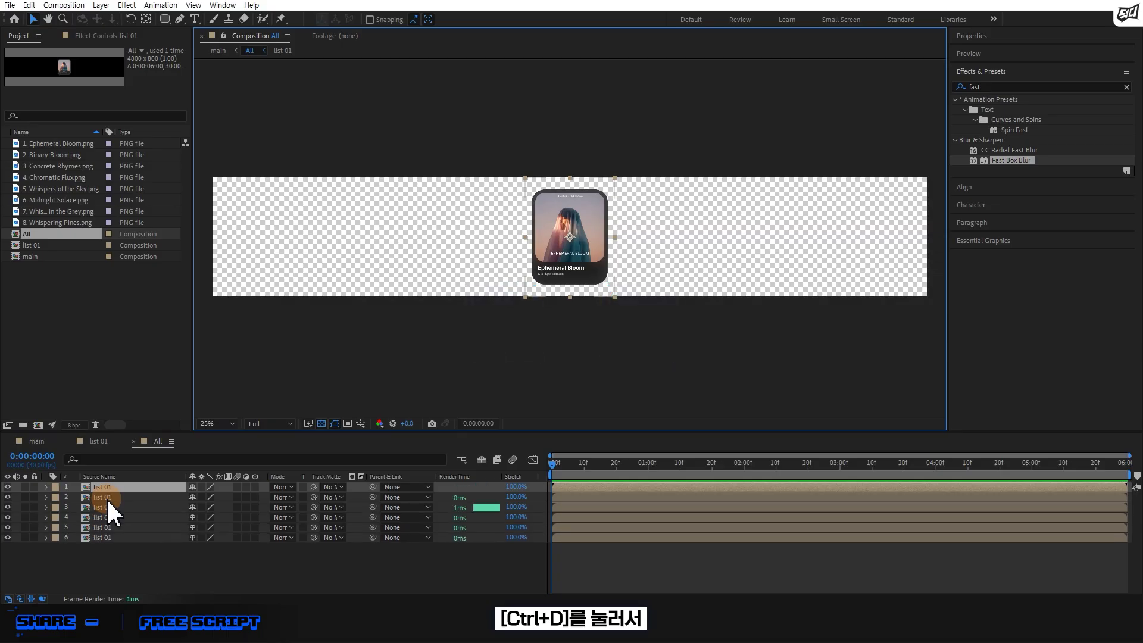
key(ctrl+d)
key(ctrl+d)
drag(66, 580, 145, 485)
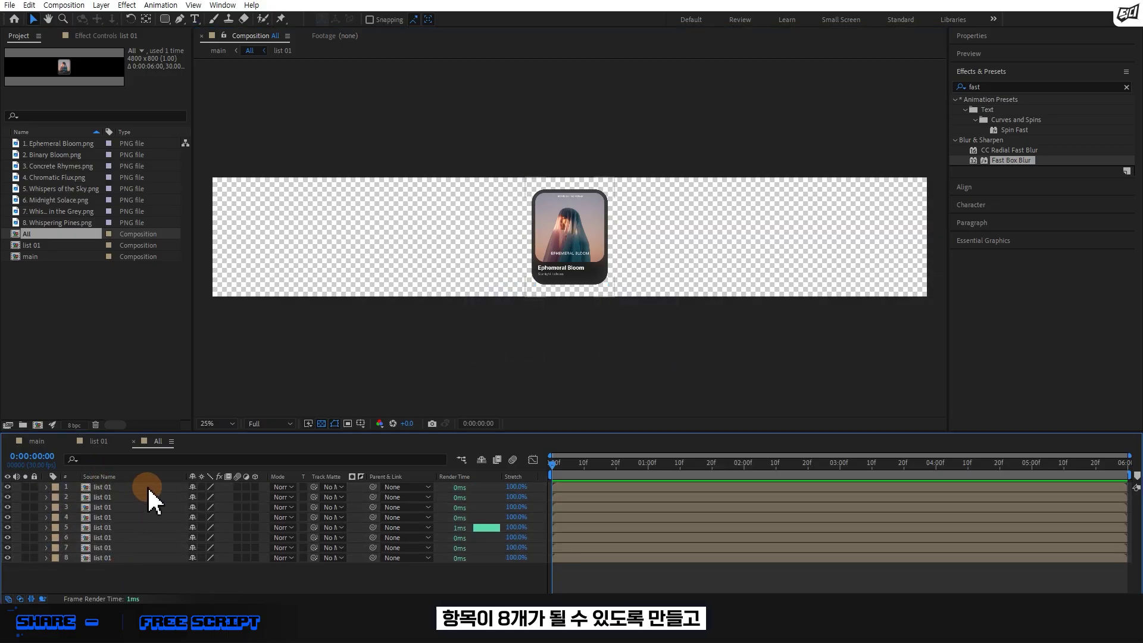
Pin cards to the strip's left and right edges and distribute all eight horizontal centres evenly
click(966, 189)
click(961, 119)
click(298, 558)
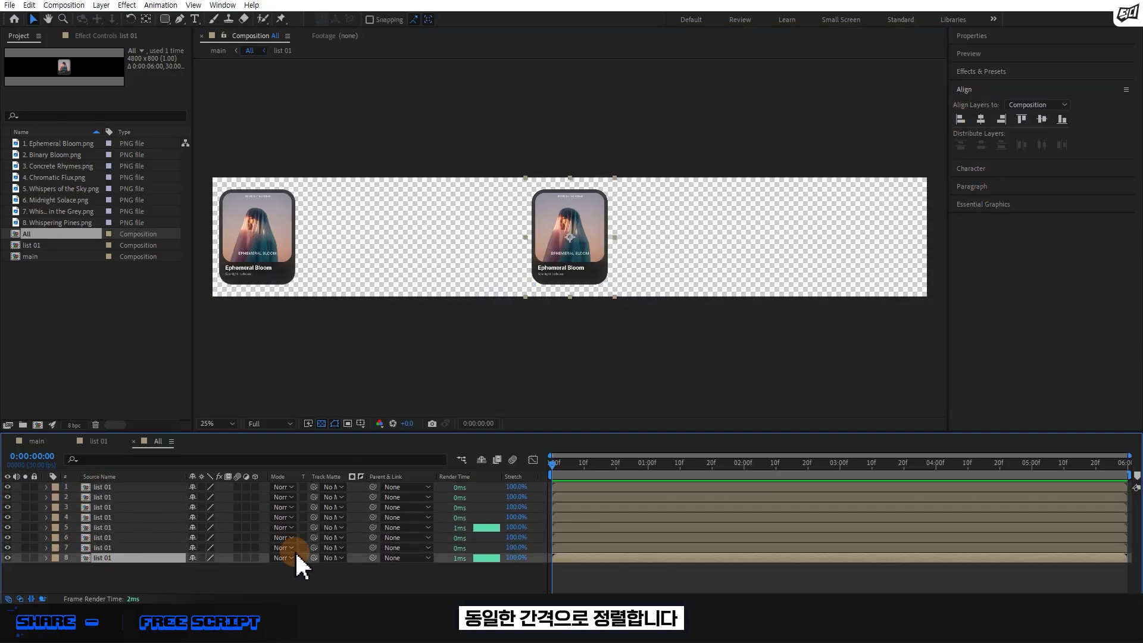
click(1003, 118)
drag(363, 325, 944, 225)
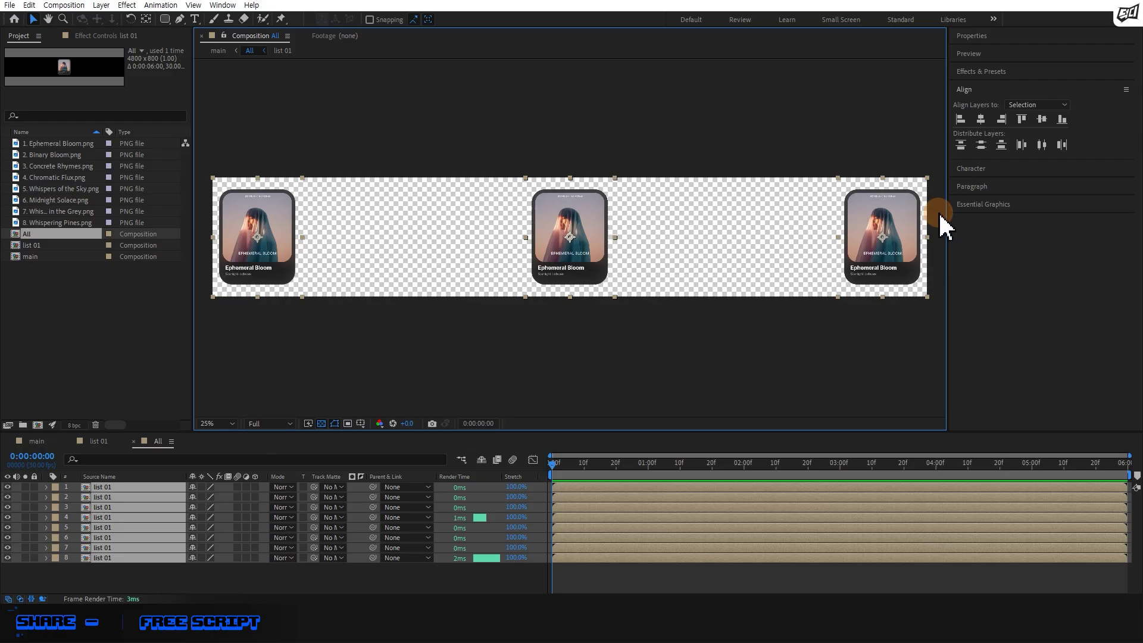
click(1042, 145)
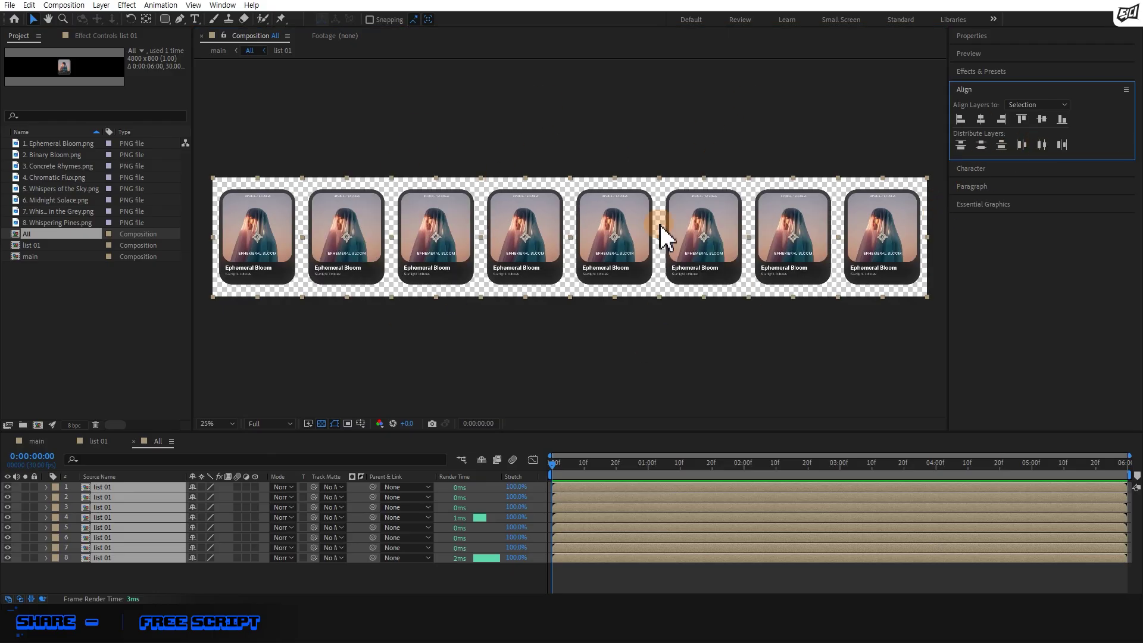
click(37, 441)
Run the segment.jsx script on the All layer with 8 segments in Bend mode
click(107, 488)
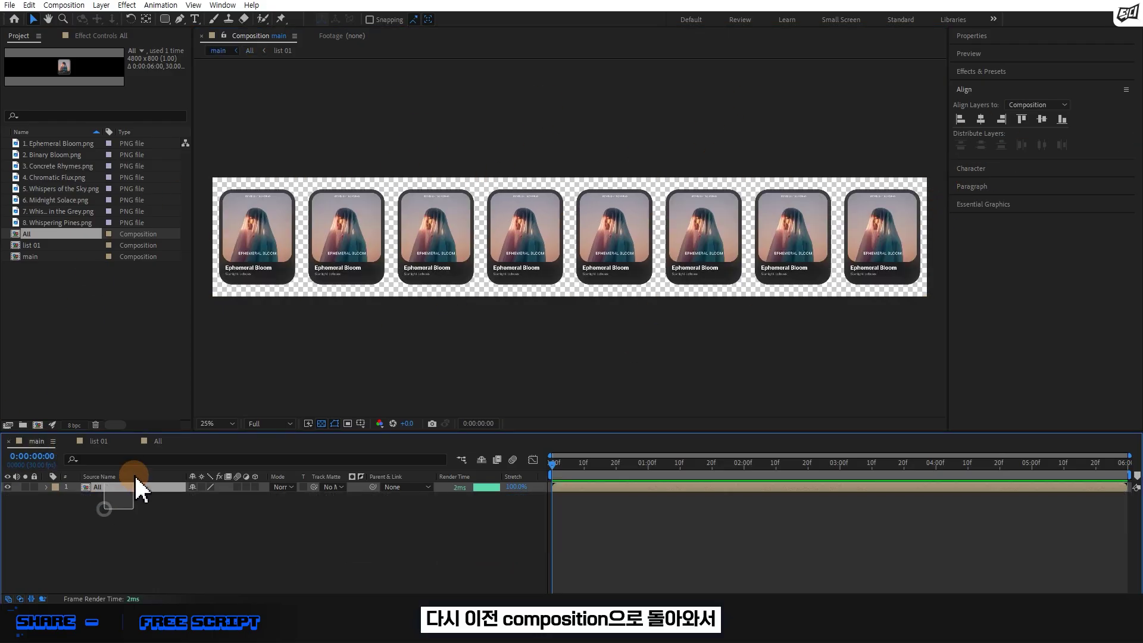
click(9, 5)
mouse_move(174, 326)
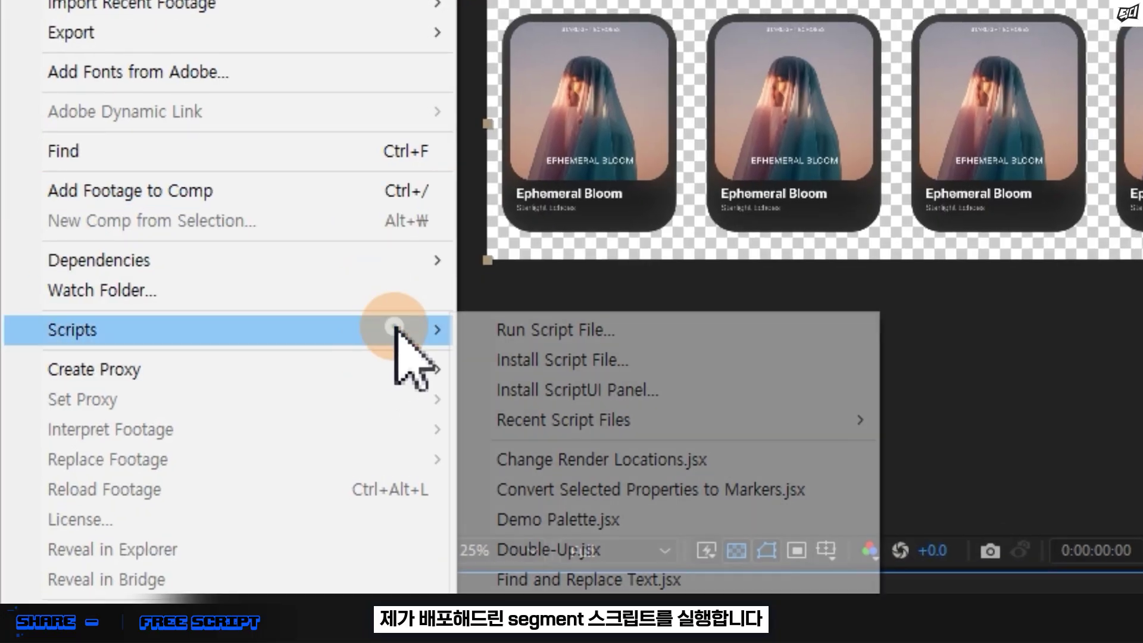
click(513, 331)
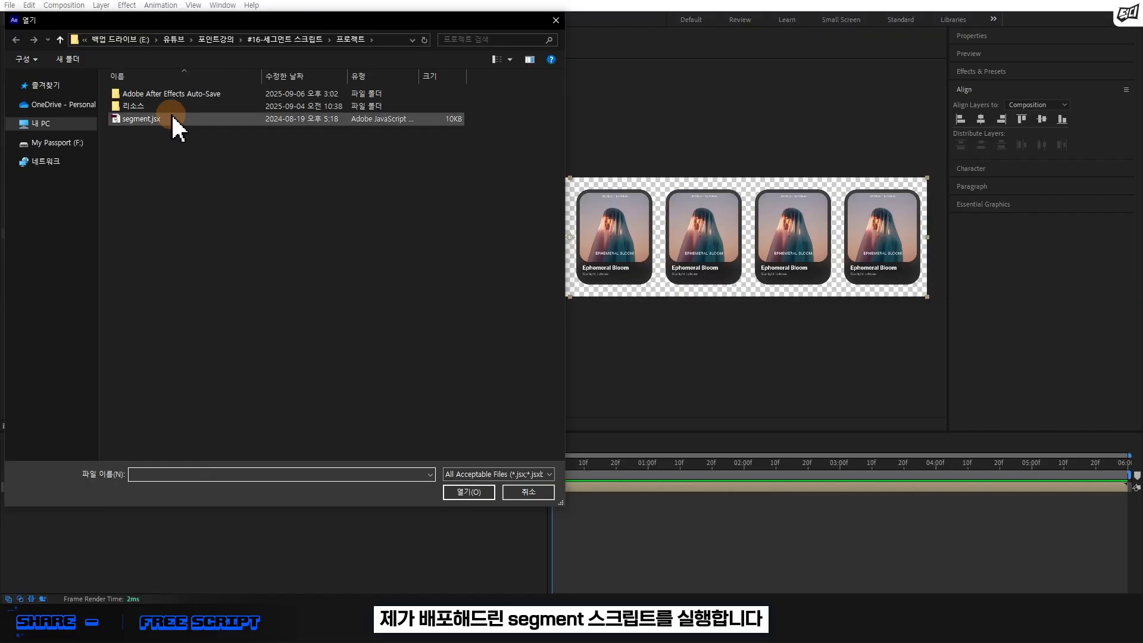
double_click(182, 121)
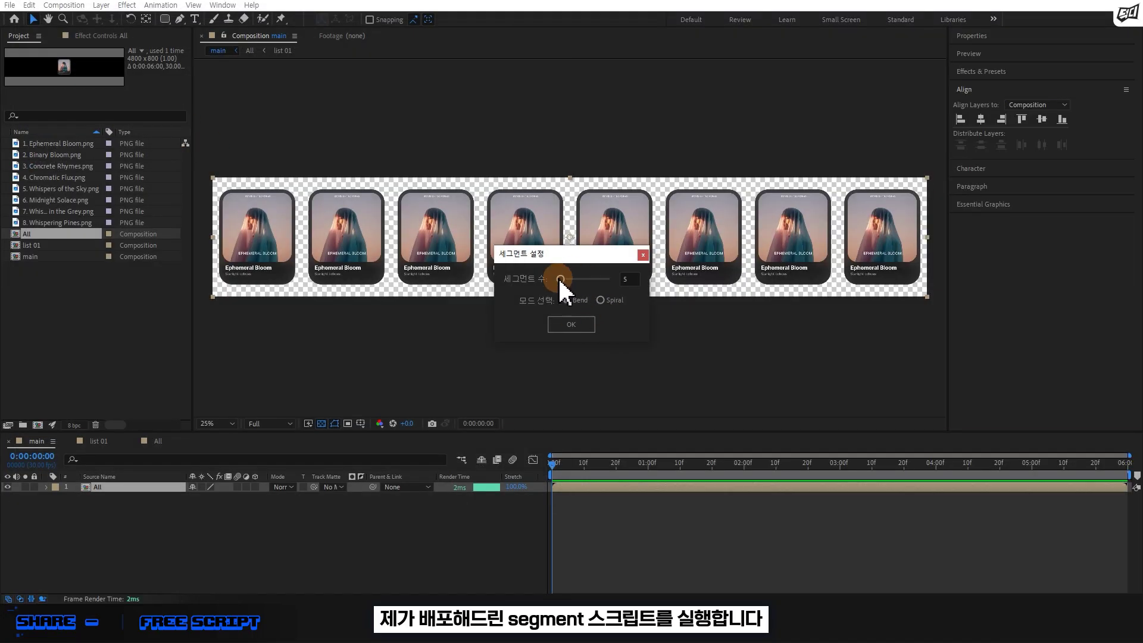
drag(595, 285, 568, 284)
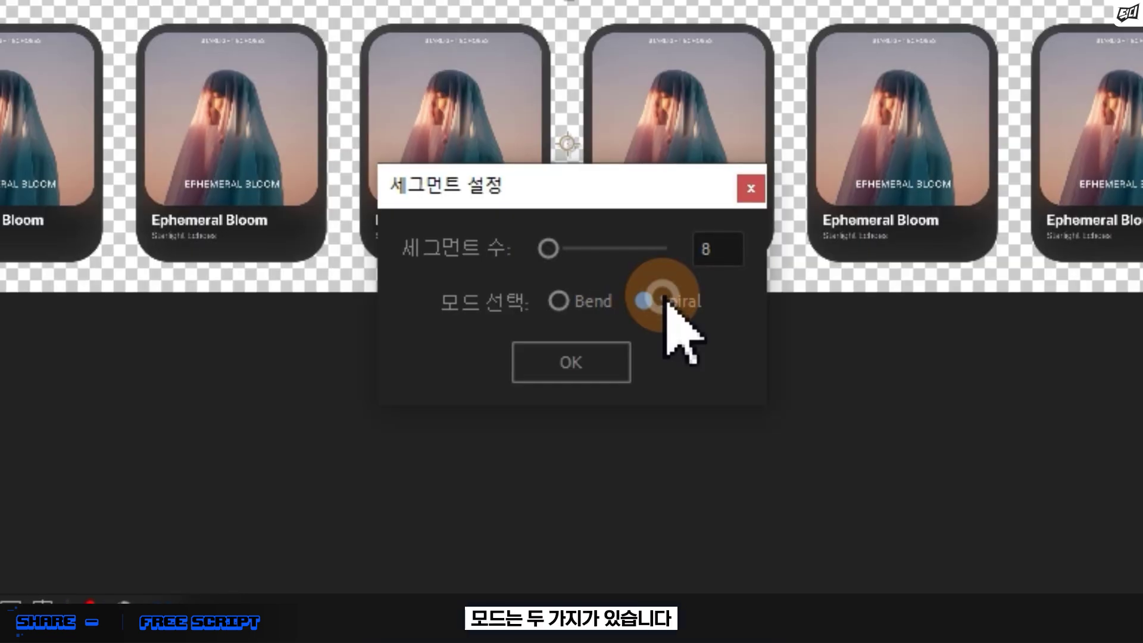
click(579, 301)
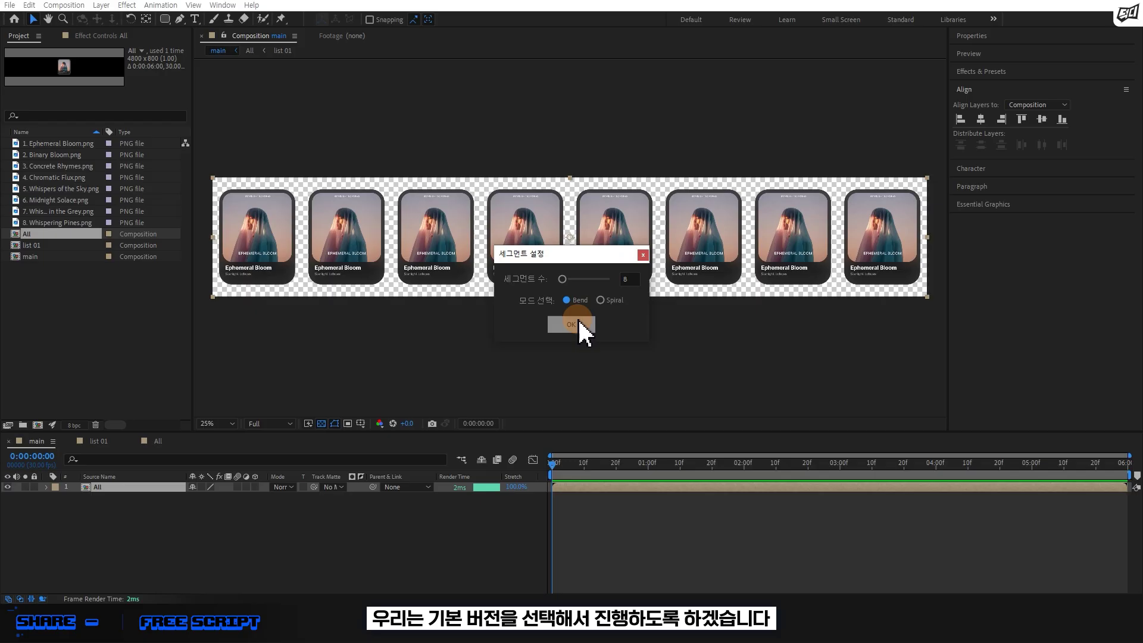
click(576, 321)
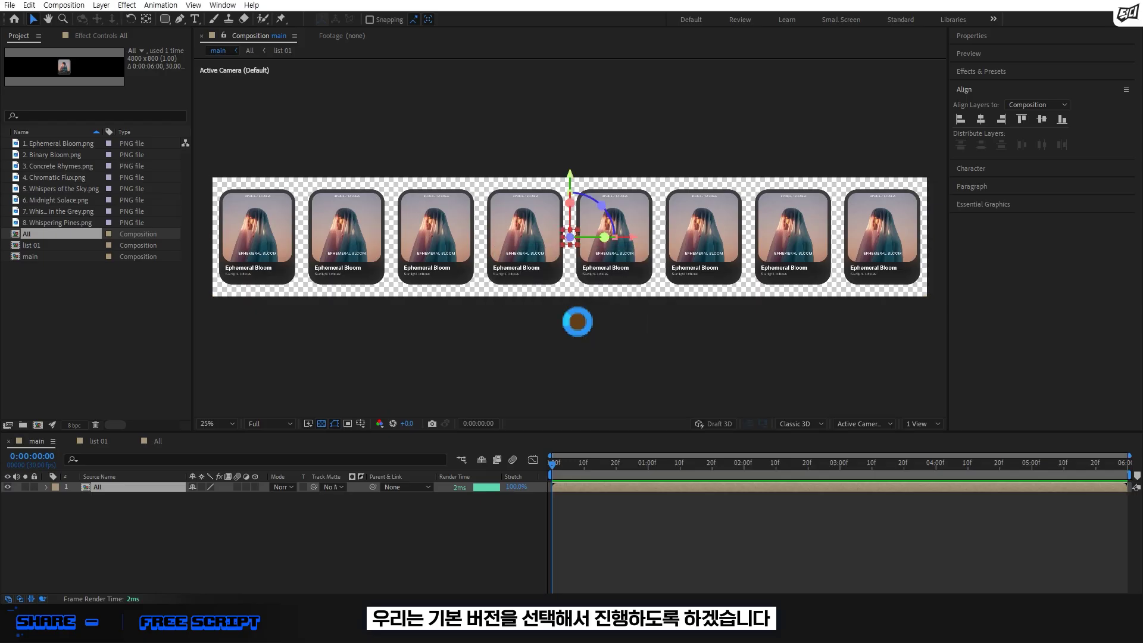
Hide the transparency grid and delete the leftover full-strip All layer
drag(259, 247, 882, 333)
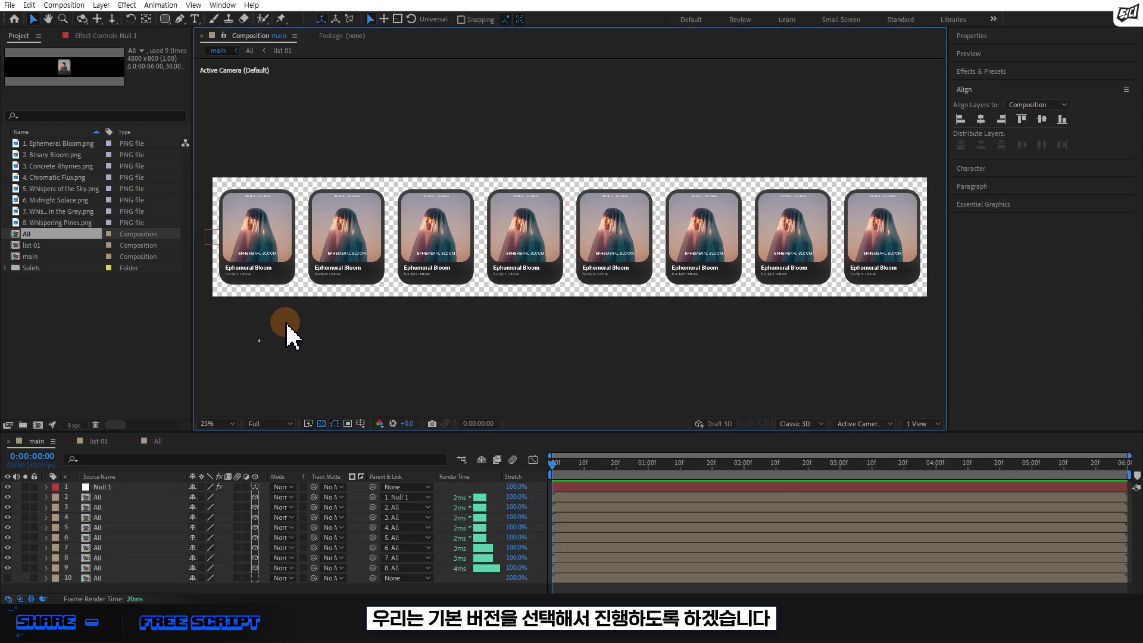
click(322, 424)
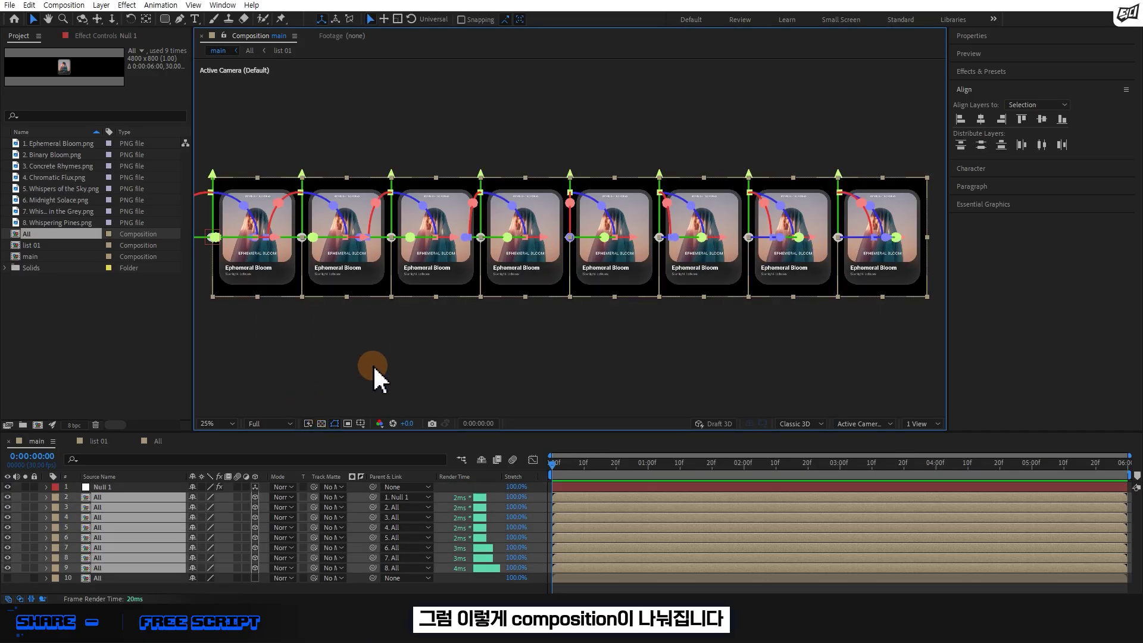
click(378, 306)
drag(255, 339, 791, 306)
click(720, 354)
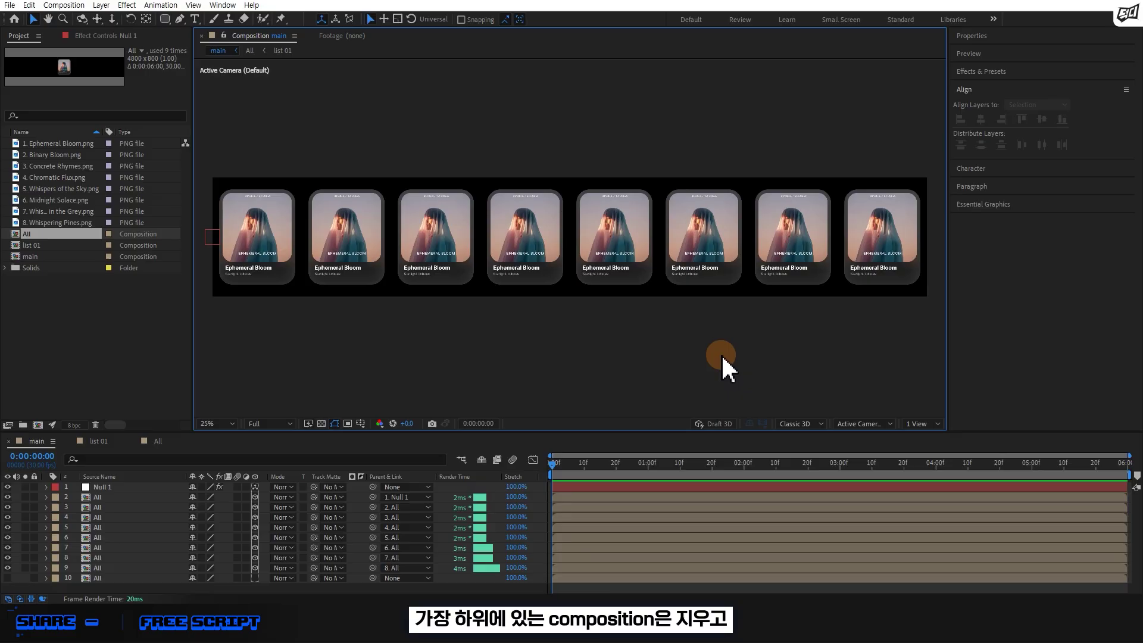
click(103, 577)
key(Delete)
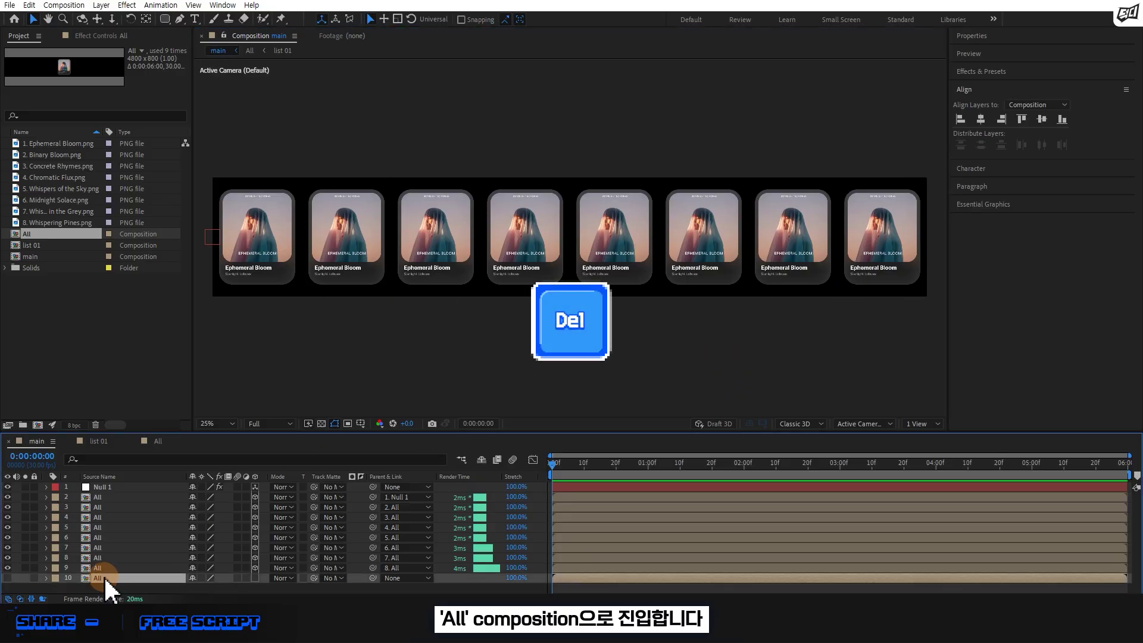
Open the All composition and duplicate the list 01 composition in the Project panel
click(132, 498)
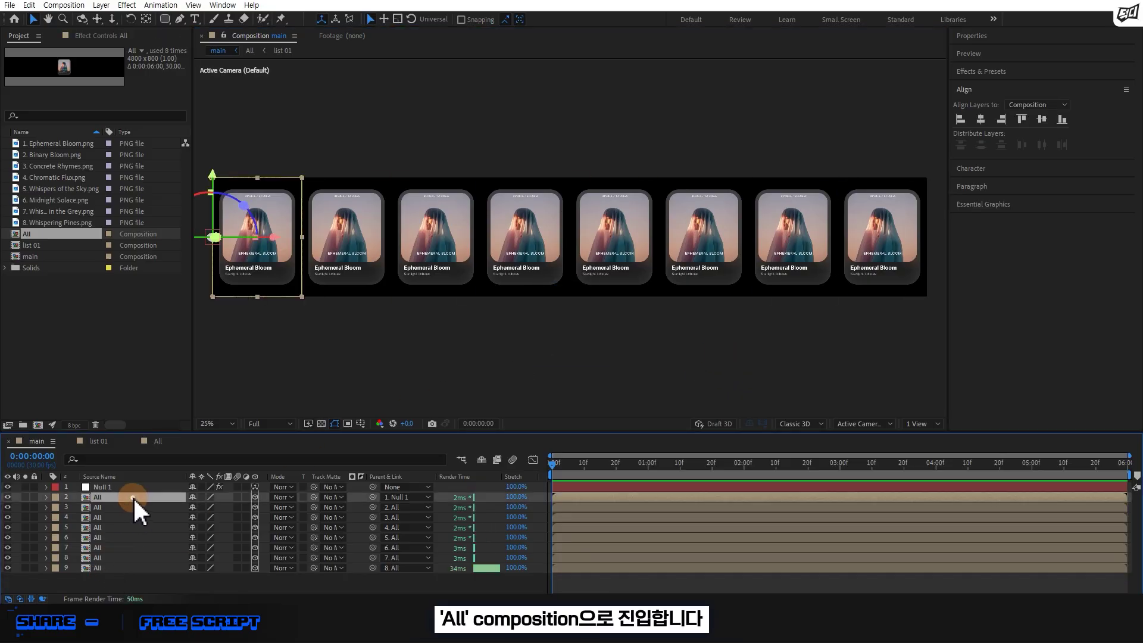
double_click(133, 497)
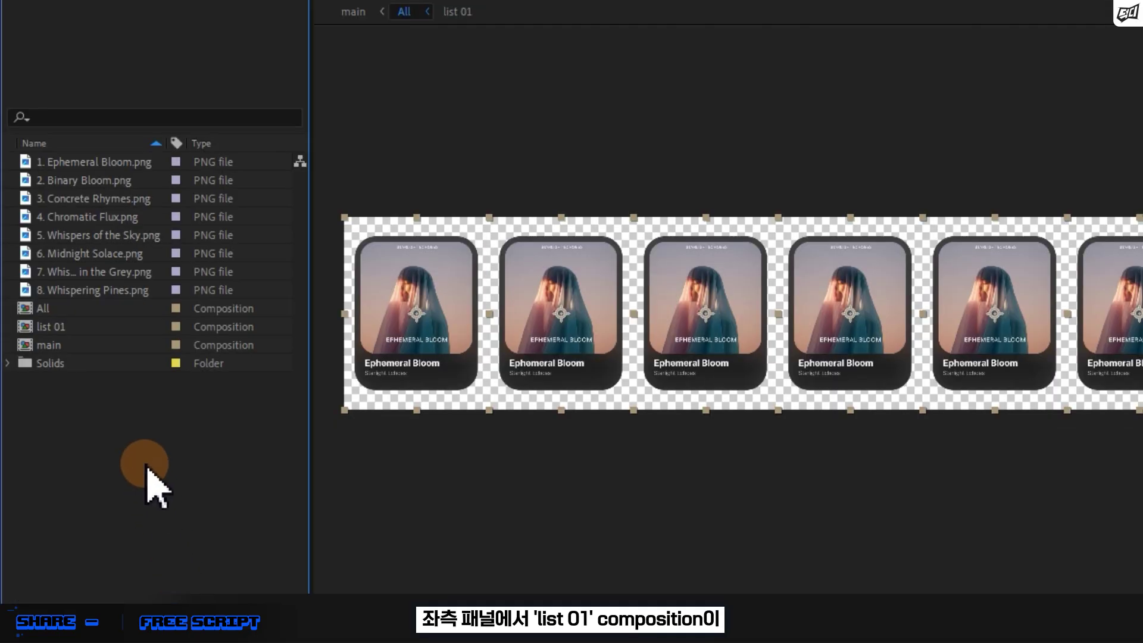
click(34, 246)
key(ctrl+d)
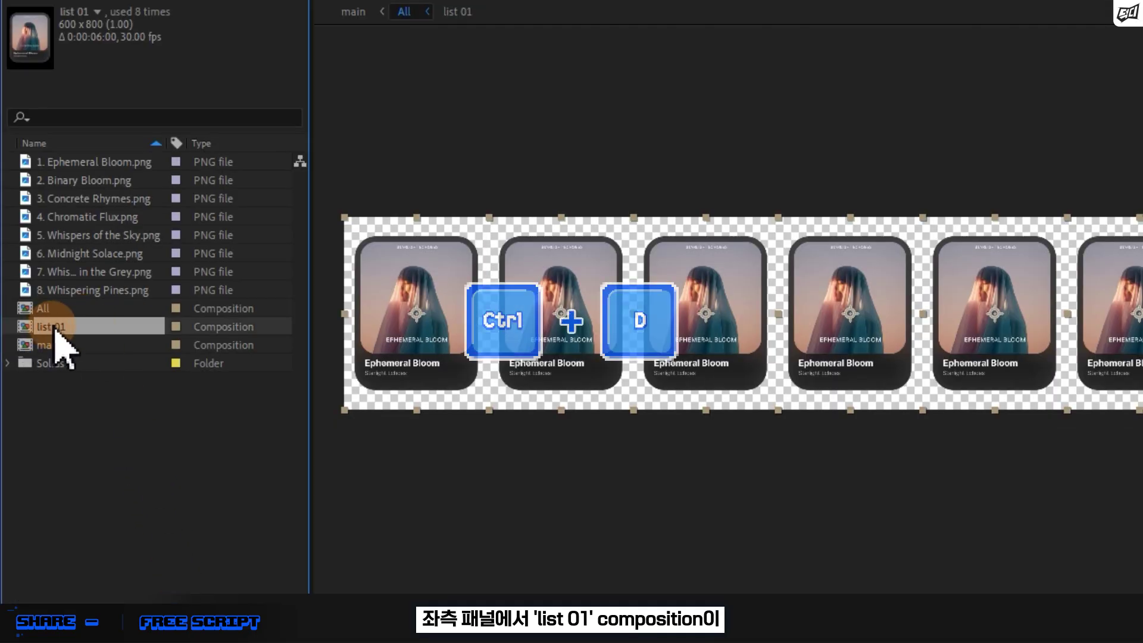
key(ctrl+d)
key(ctrl+d)
key(ctrl+d)
key(ctrl+d)
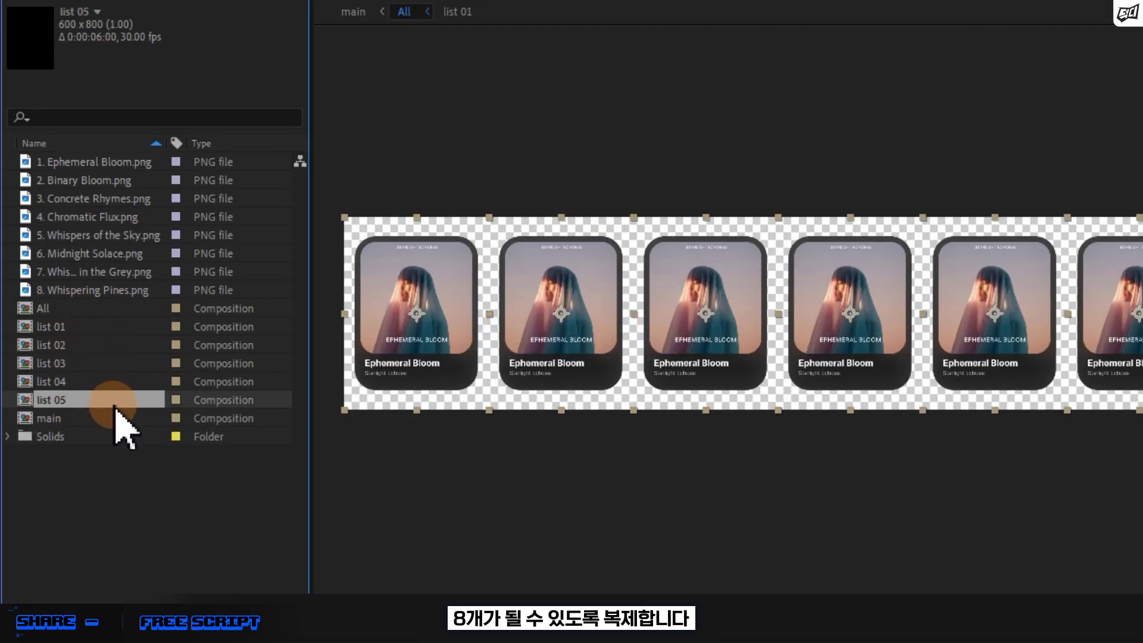
key(ctrl+d)
key(ctrl+d)
key(ctrl+d)
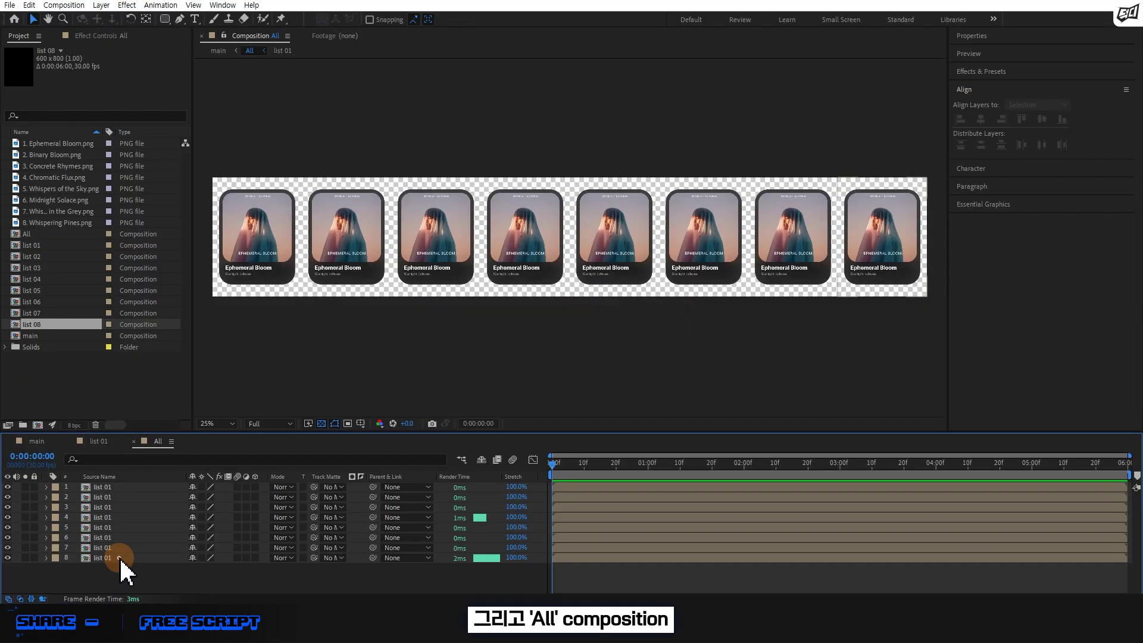
Replace card layers 8, 7 and 6 with list 08, list 07 and list 06
click(69, 560)
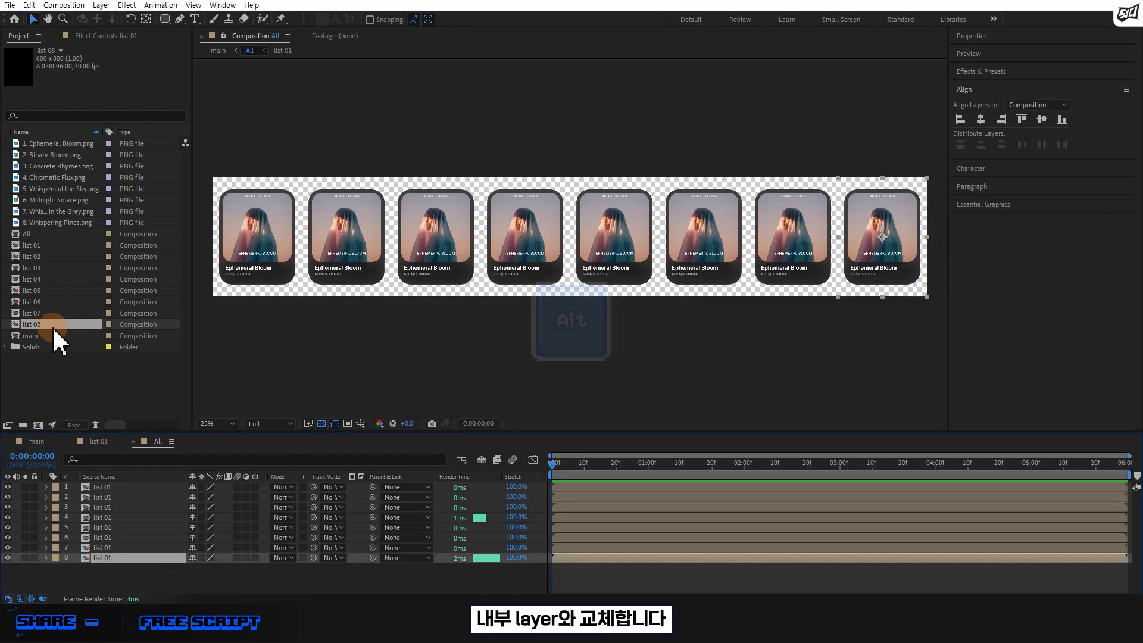
mouse_move(62, 333)
mouse_down()
mouse_move(125, 572)
mouse_move(122, 561)
mouse_up()
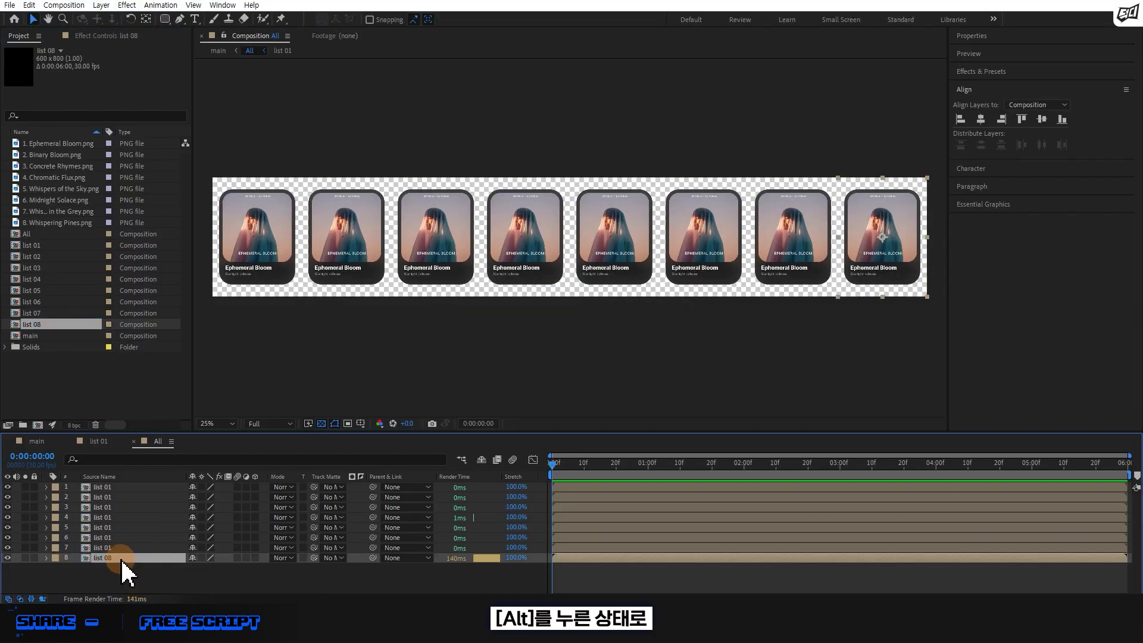
click(122, 548)
drag(46, 313, 114, 545)
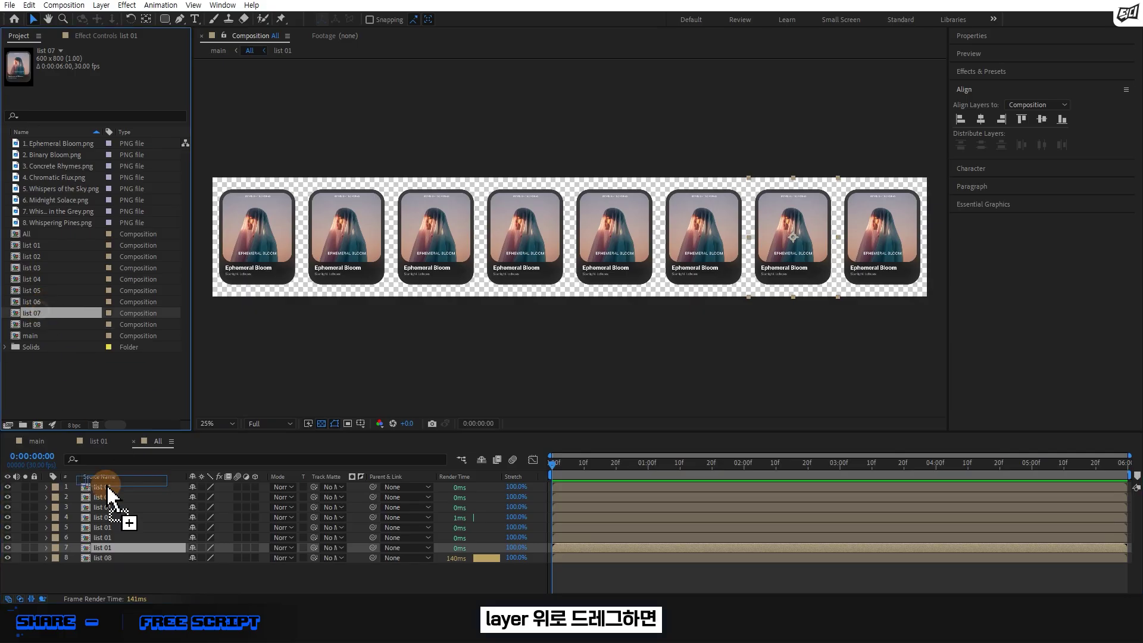
click(115, 539)
drag(46, 302, 119, 538)
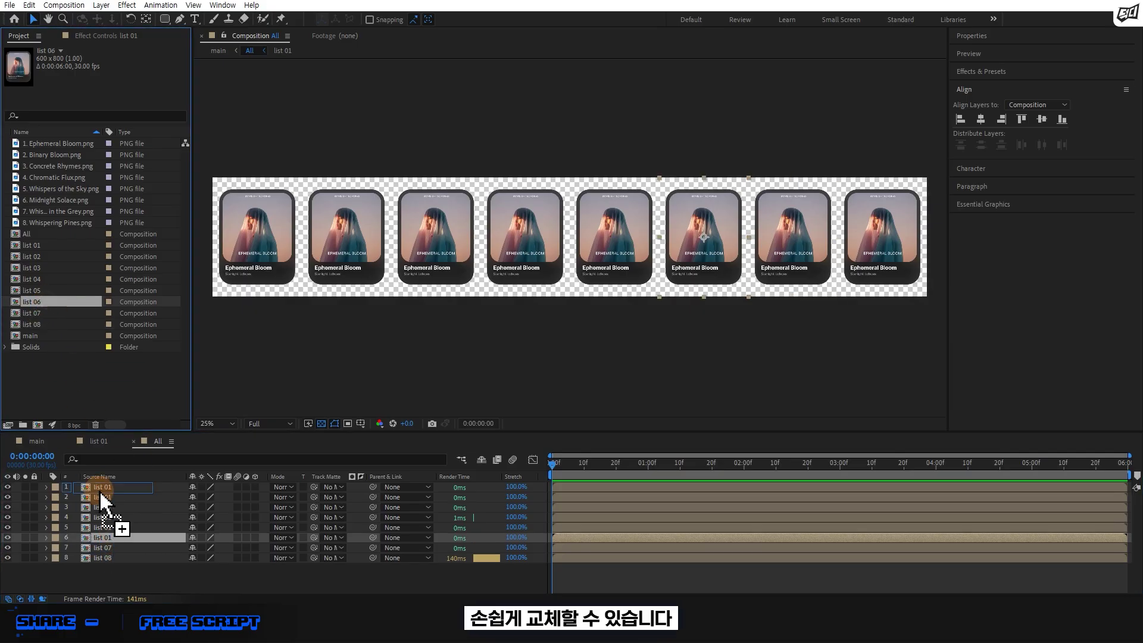
Replace card layers 5, 4 and 3 with list 05, list 04 and list 03
click(121, 528)
drag(46, 291, 119, 527)
click(119, 517)
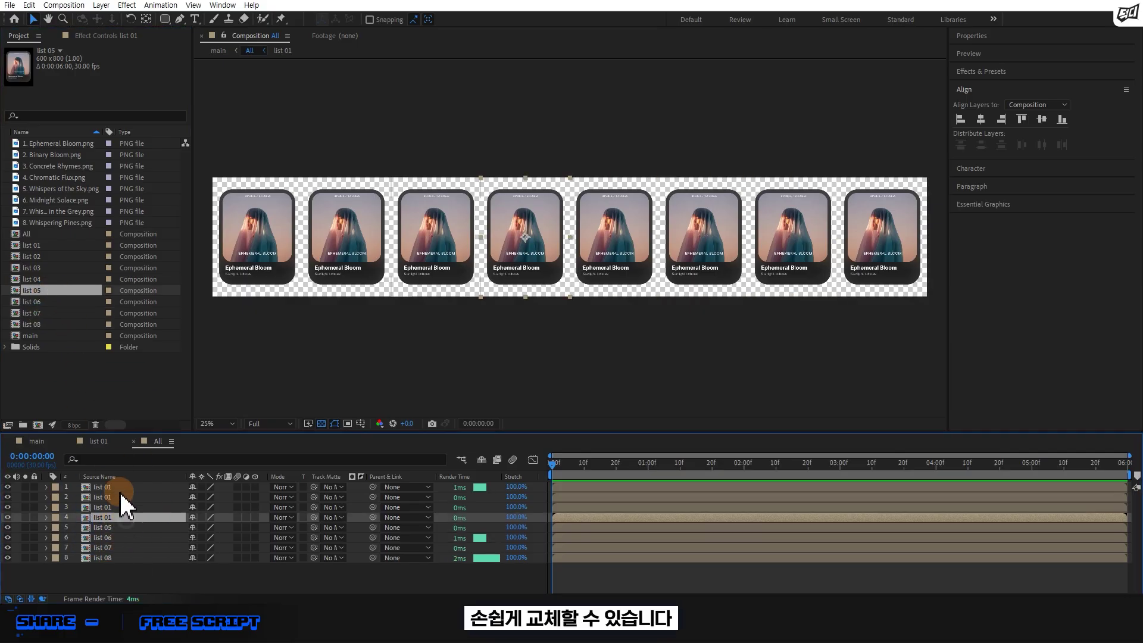
drag(46, 279, 119, 517)
click(119, 508)
mouse_move(48, 267)
mouse_down()
mouse_move(122, 507)
mouse_move(129, 495)
mouse_up()
click(122, 497)
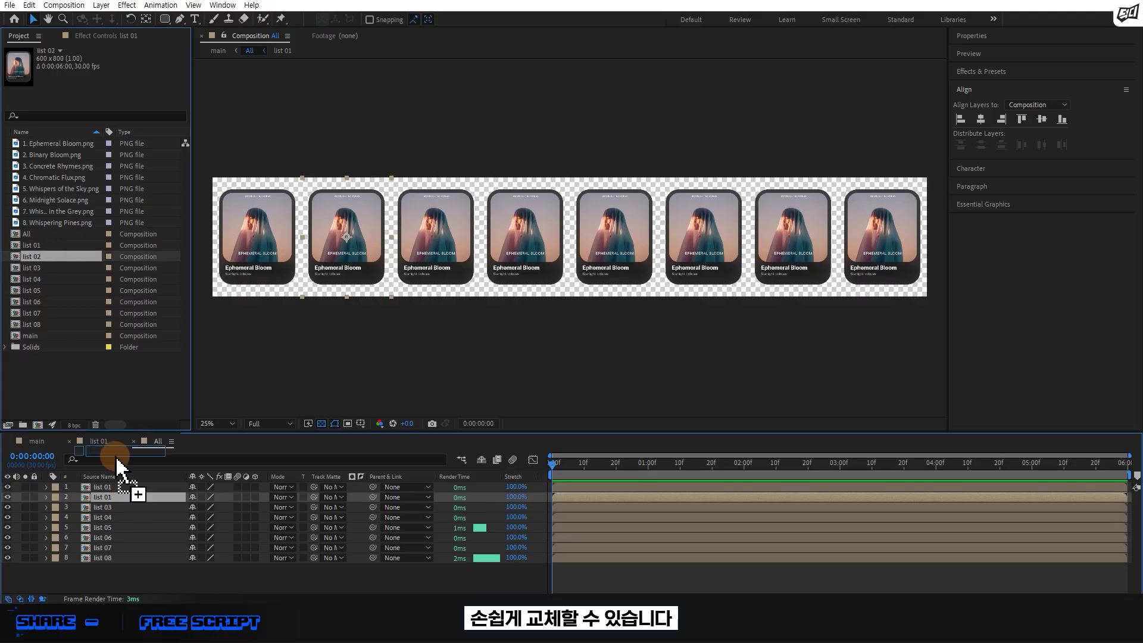
In list 02, swap both cover images for 2. Binary Bloom.png and retype the subtitle text
double_click(129, 496)
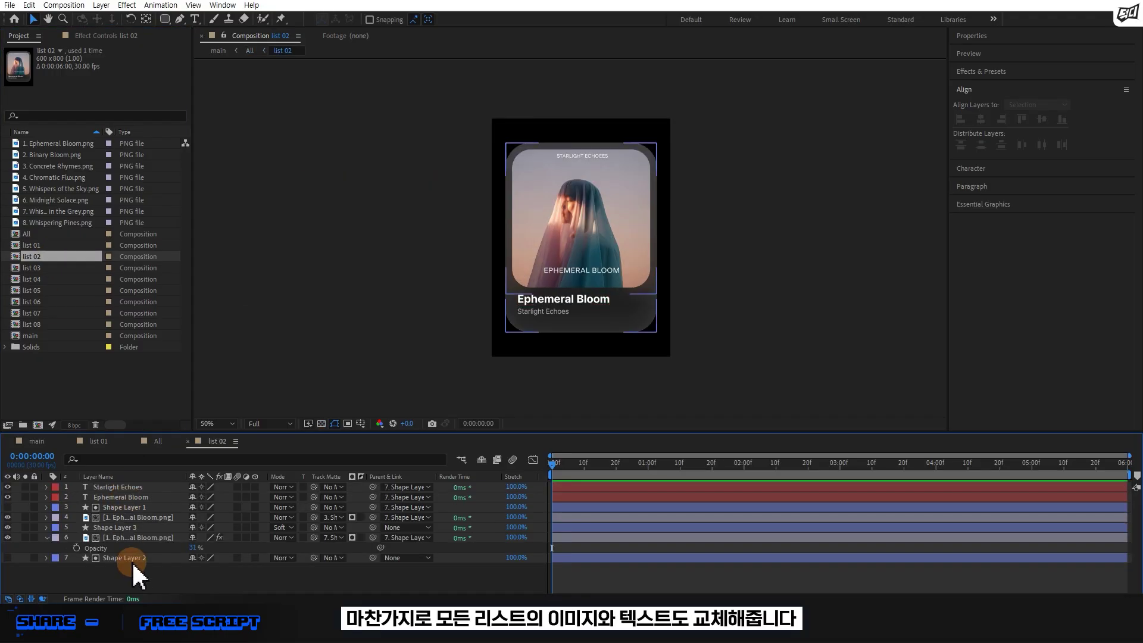
click(119, 538)
ctrl+click(119, 517)
drag(57, 155, 139, 538)
double_click(125, 487)
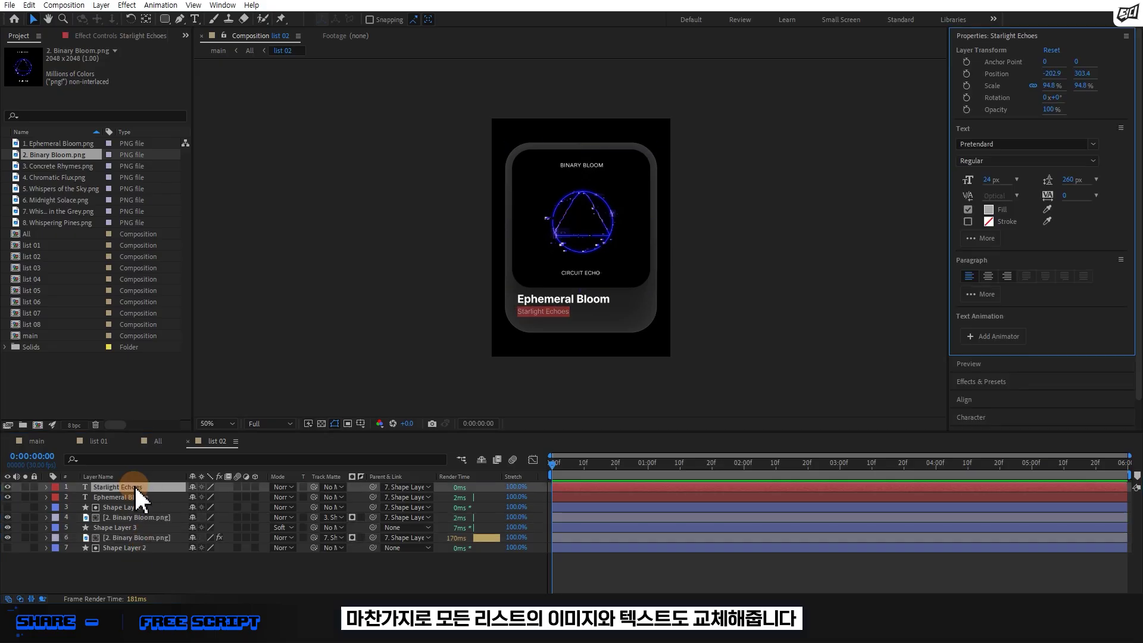
text(Ci)
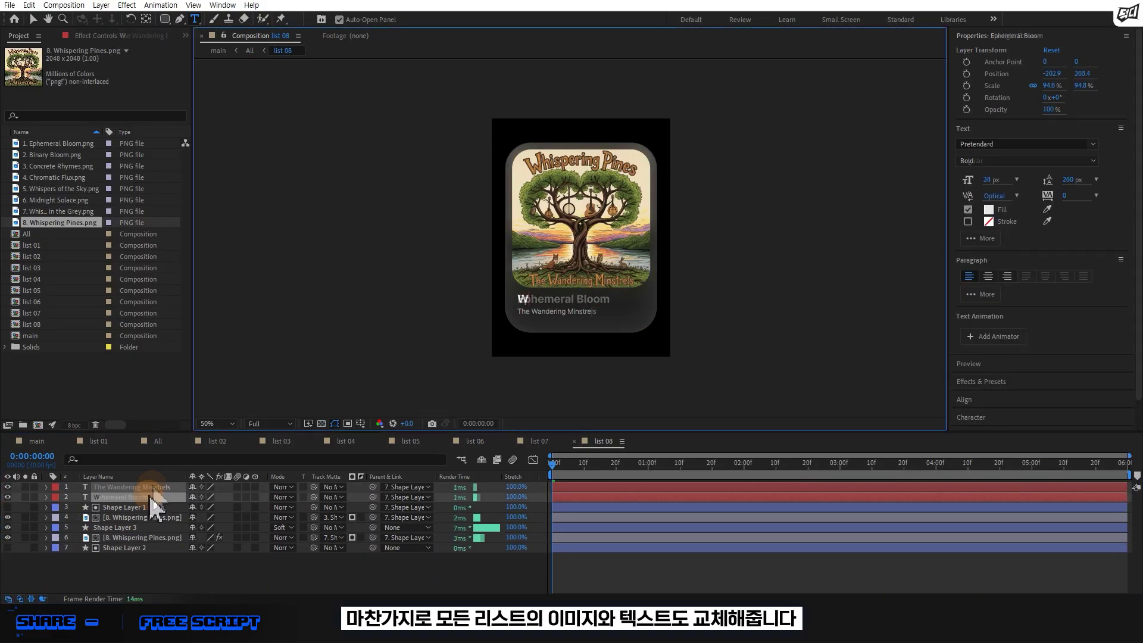
click(156, 441)
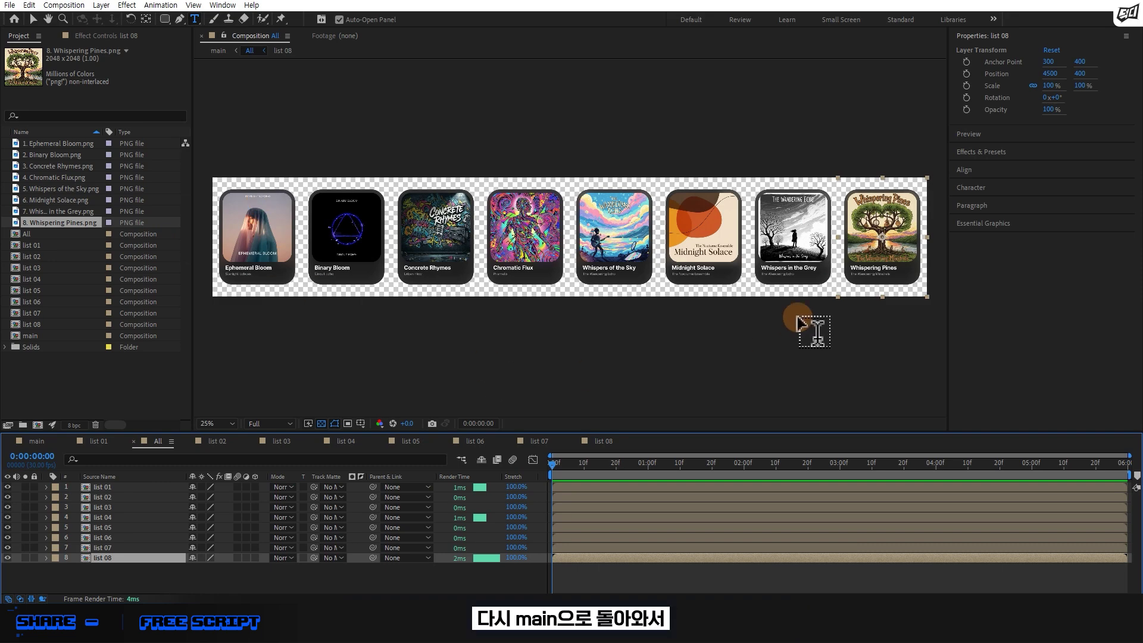
Resize the main composition to 1920 × 1080 px
click(44, 442)
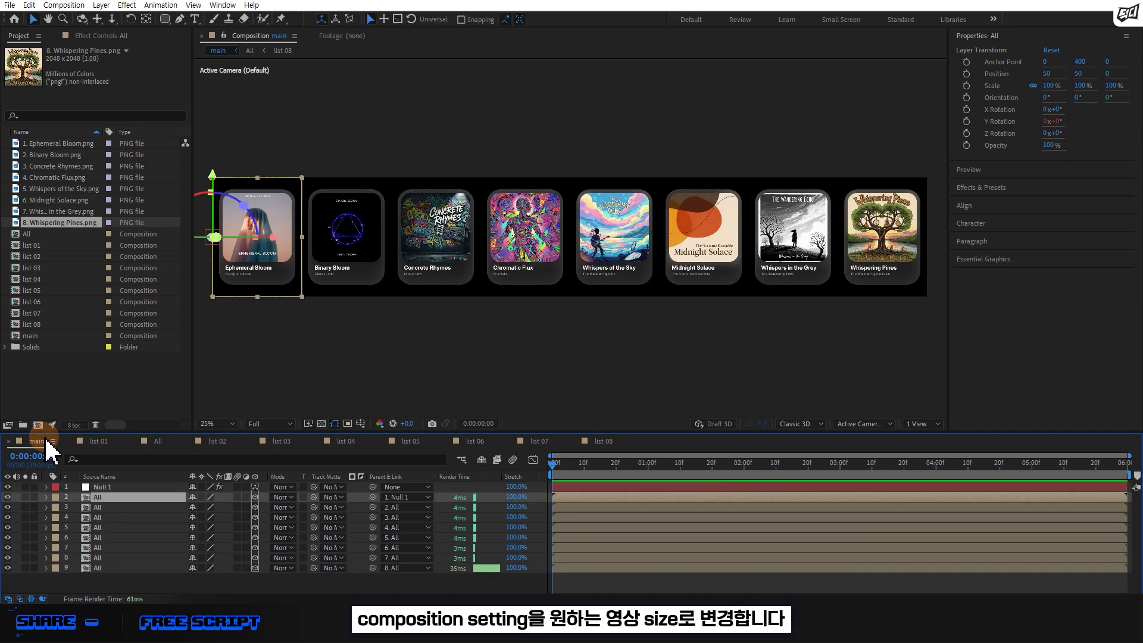
key(ctrl+k)
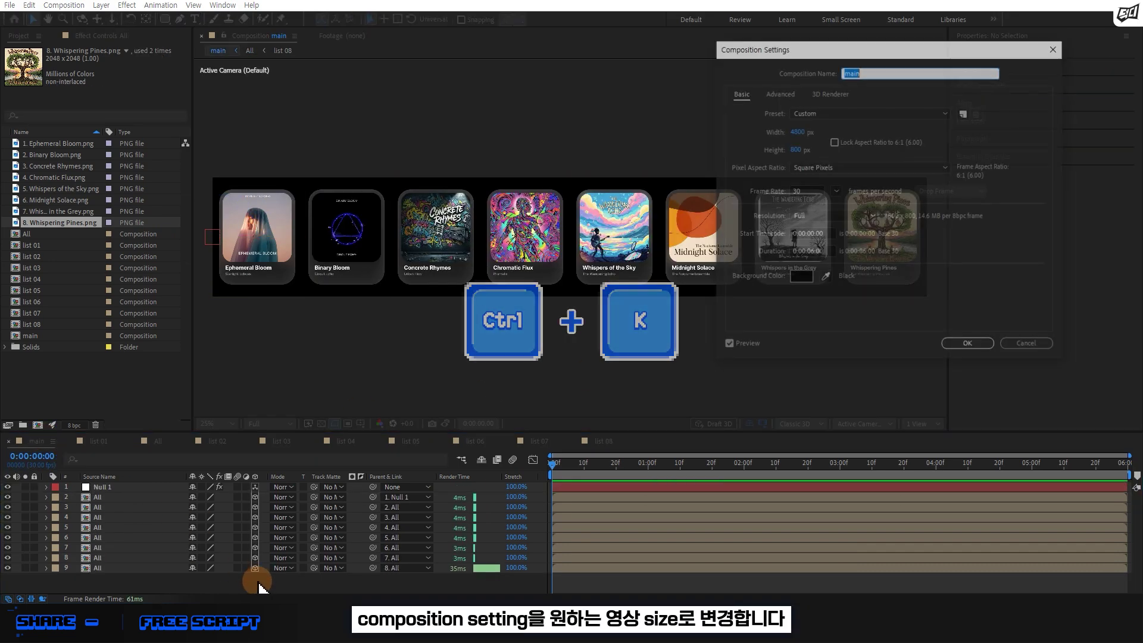
click(798, 131)
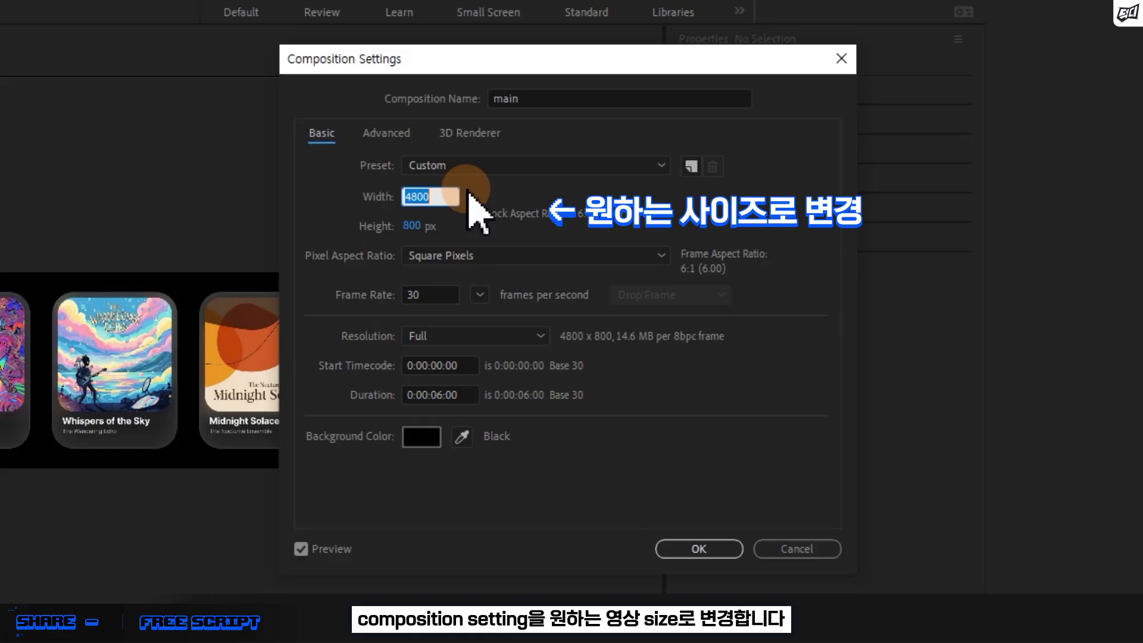
text(1920)
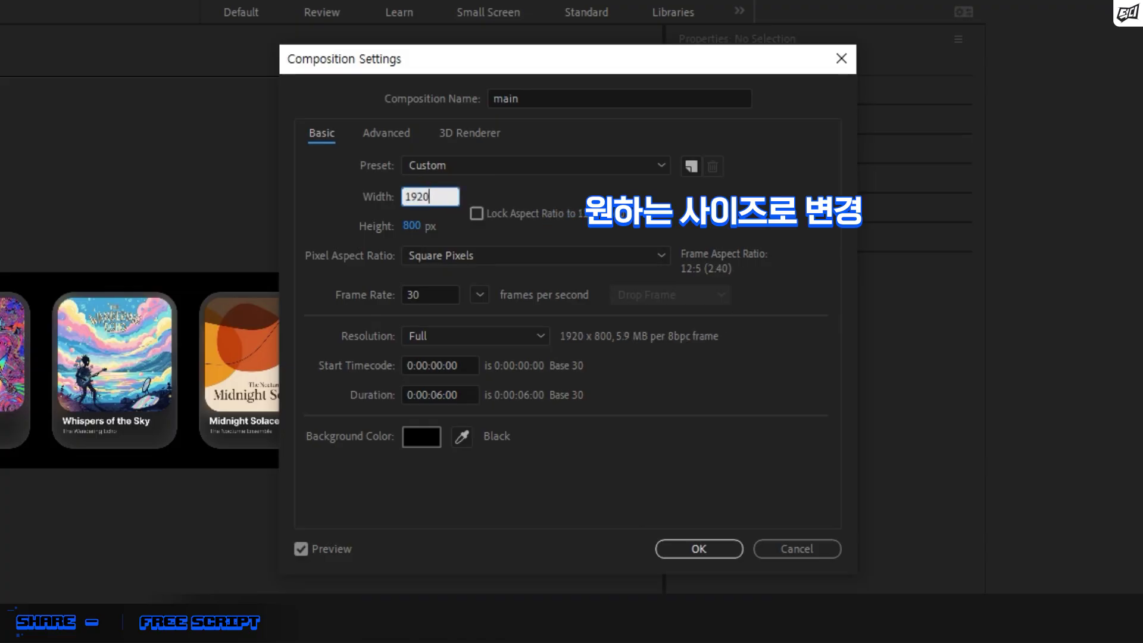
key(Tab)
text(1080)
key(Return)
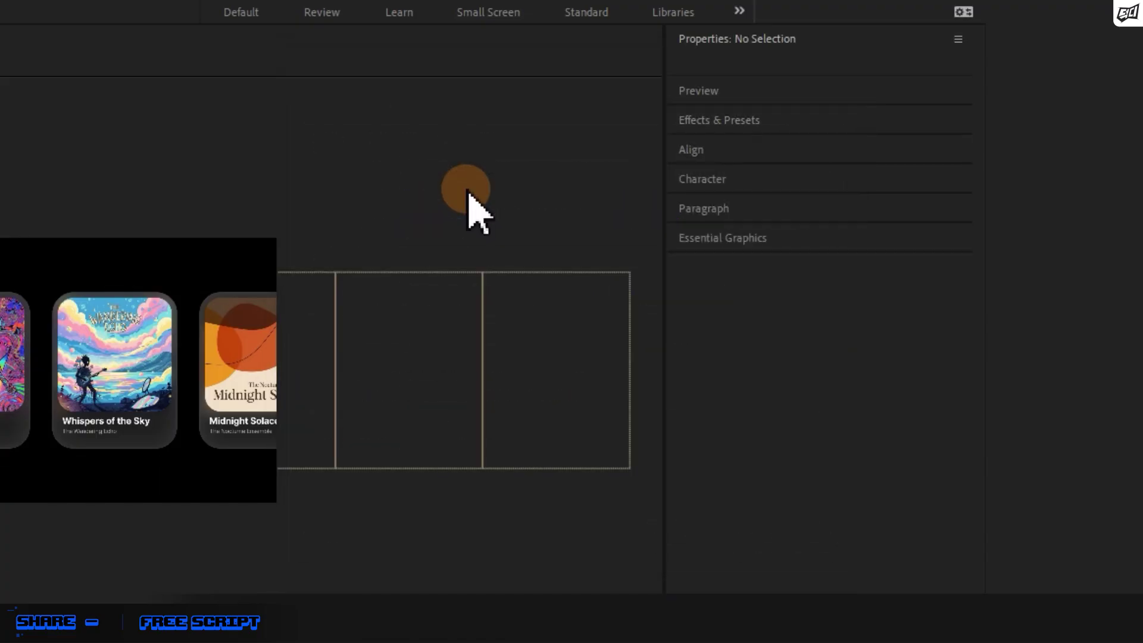
Set Null 1's Bend to 360/8 (45) and view the ring in a two-view layout
click(127, 36)
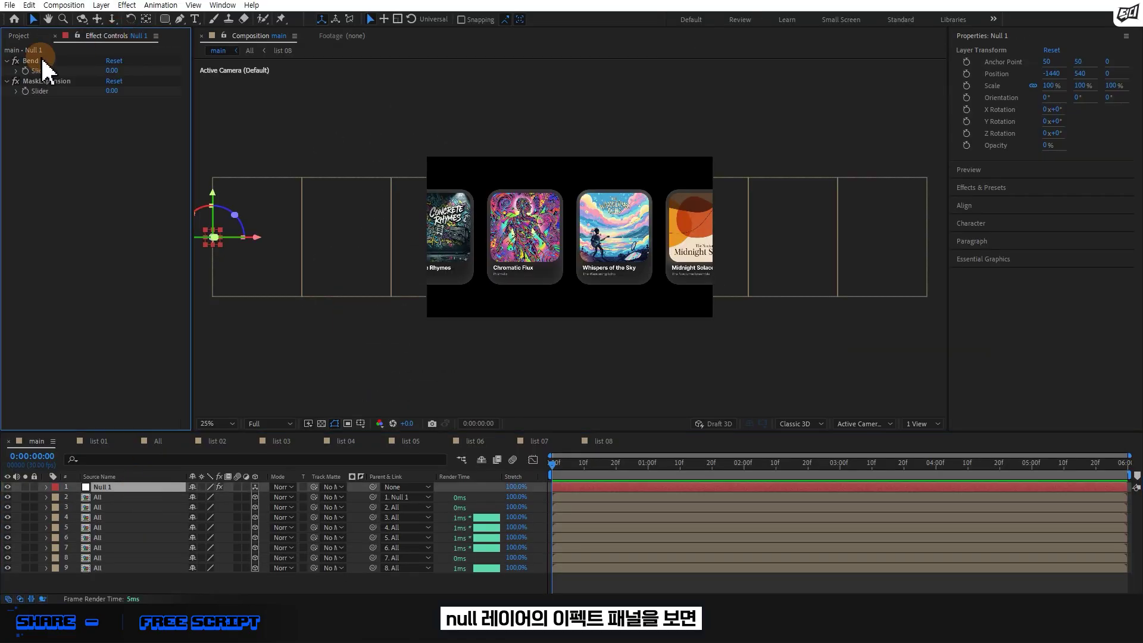
drag(125, 71, 143, 72)
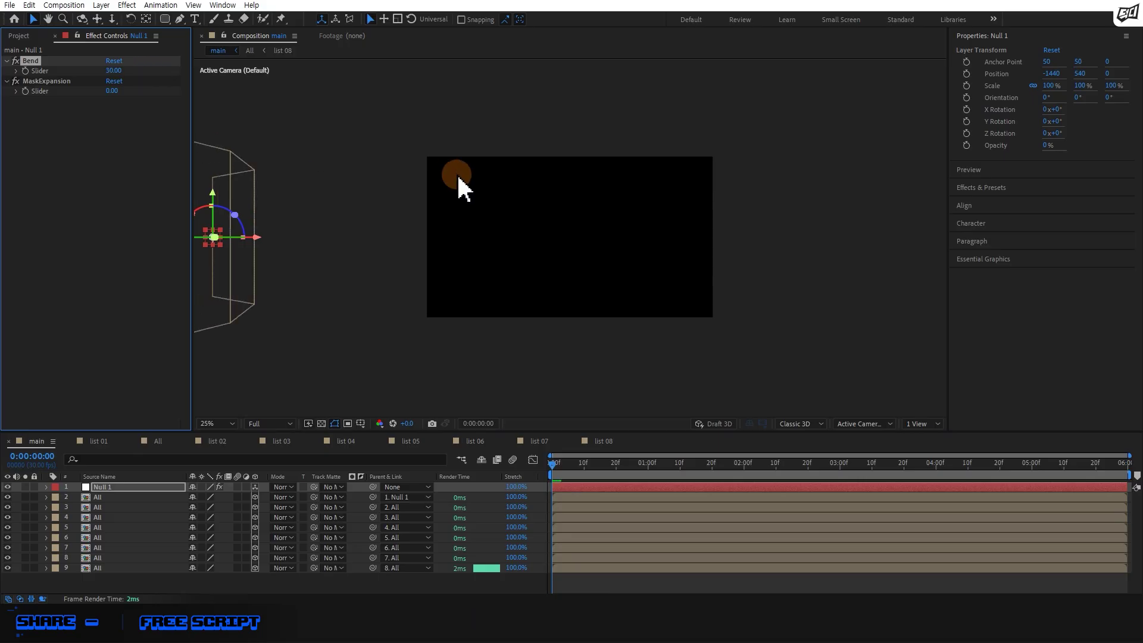
scroll(459, 184, down, 2)
drag(512, 226, 778, 260)
click(920, 423)
click(829, 342)
scroll(355, 280, down, 2)
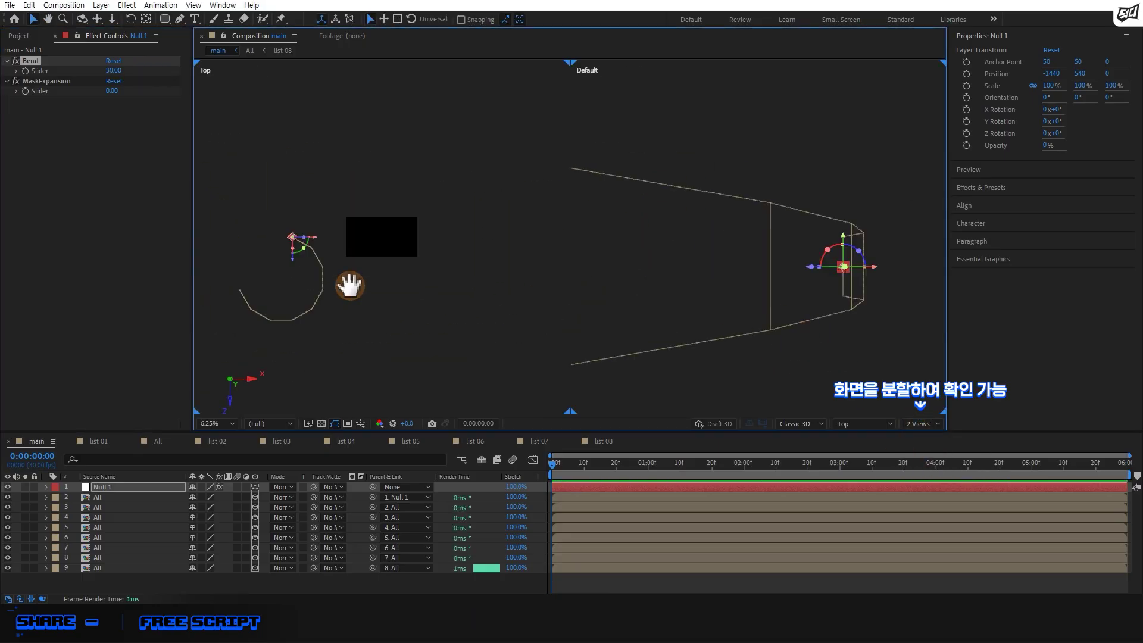
mouse_move(115, 71)
mouse_down()
mouse_move(141, 73)
mouse_move(134, 84)
mouse_up()
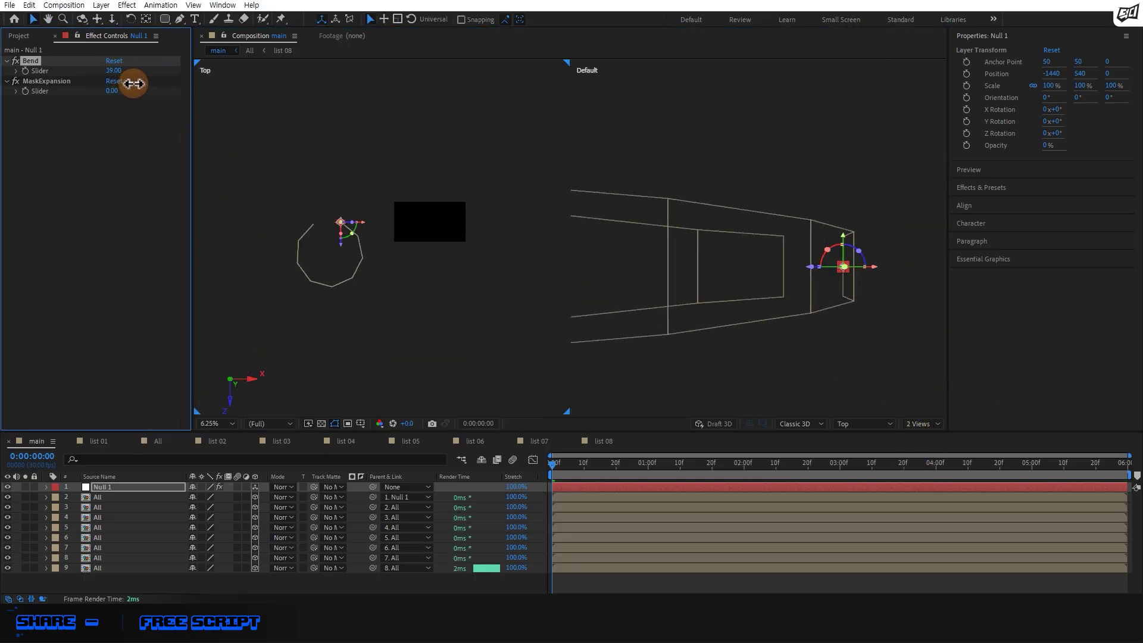
click(117, 71)
text(360/8)
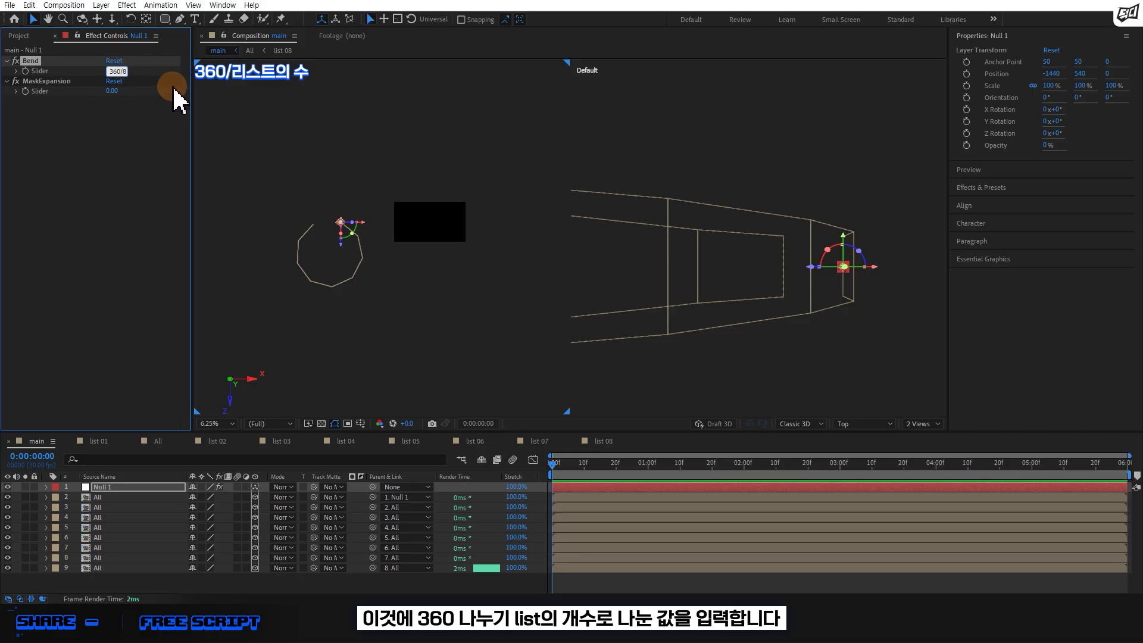
click(171, 87)
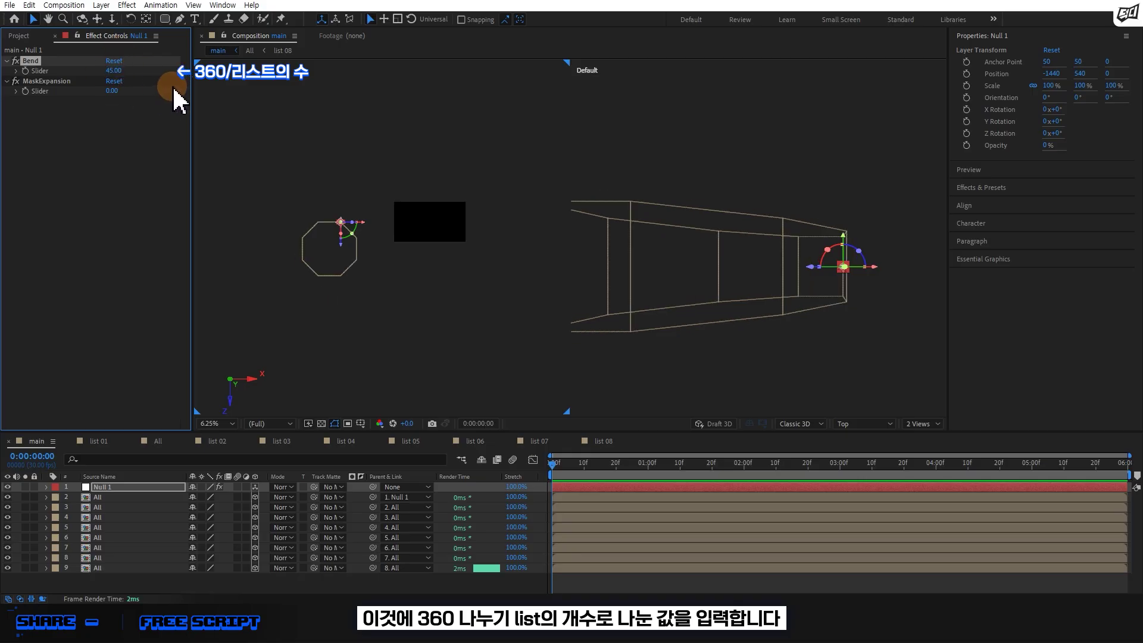
scroll(319, 281, up, 2)
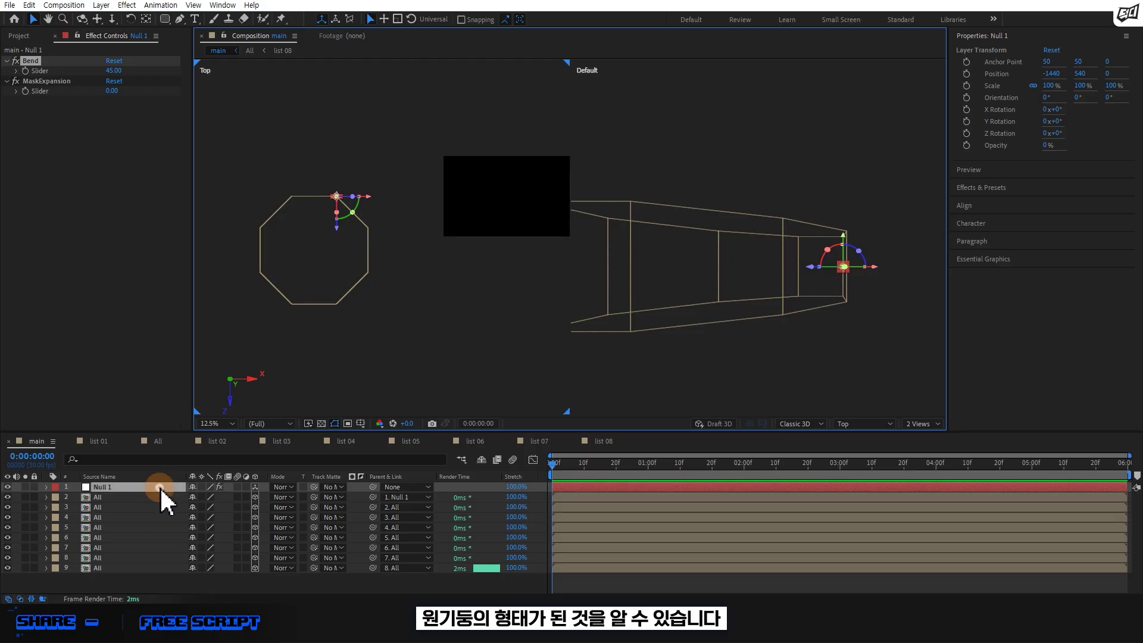
Set Null 1's Anchor Point X to -250 (50-300)
key(a)
click(135, 497)
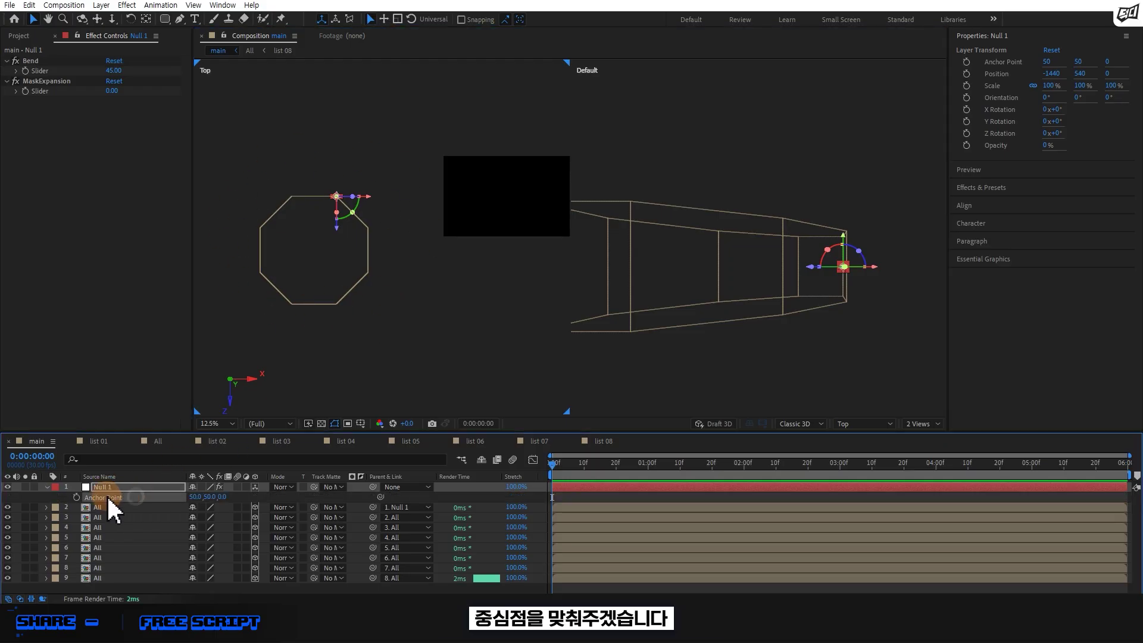
click(196, 497)
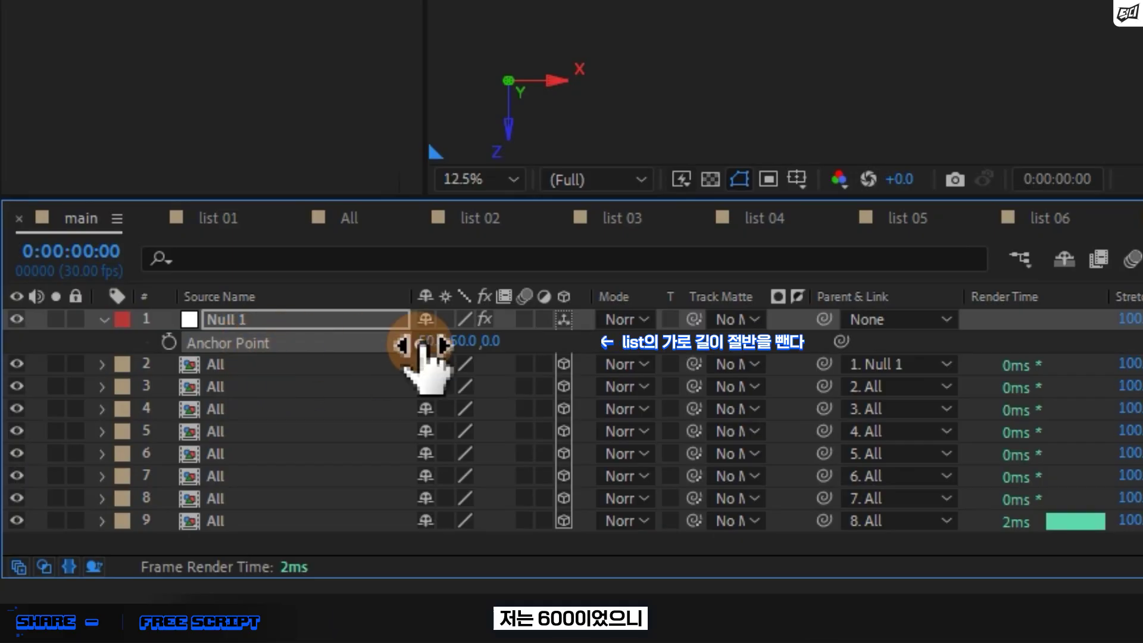
click(447, 341)
text(-300)
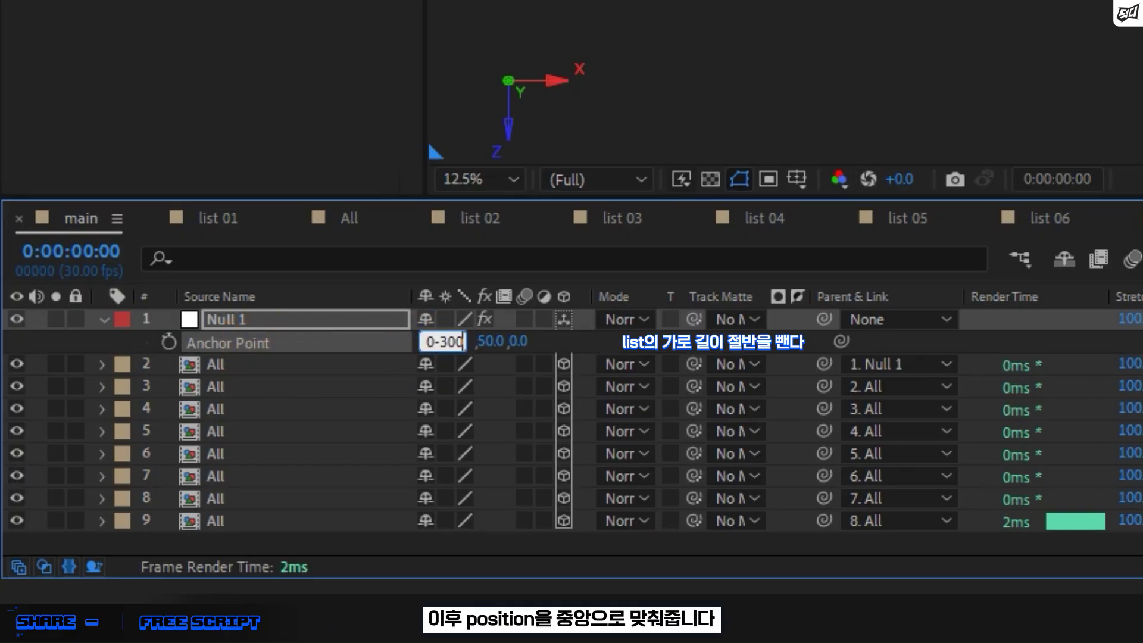
click(448, 342)
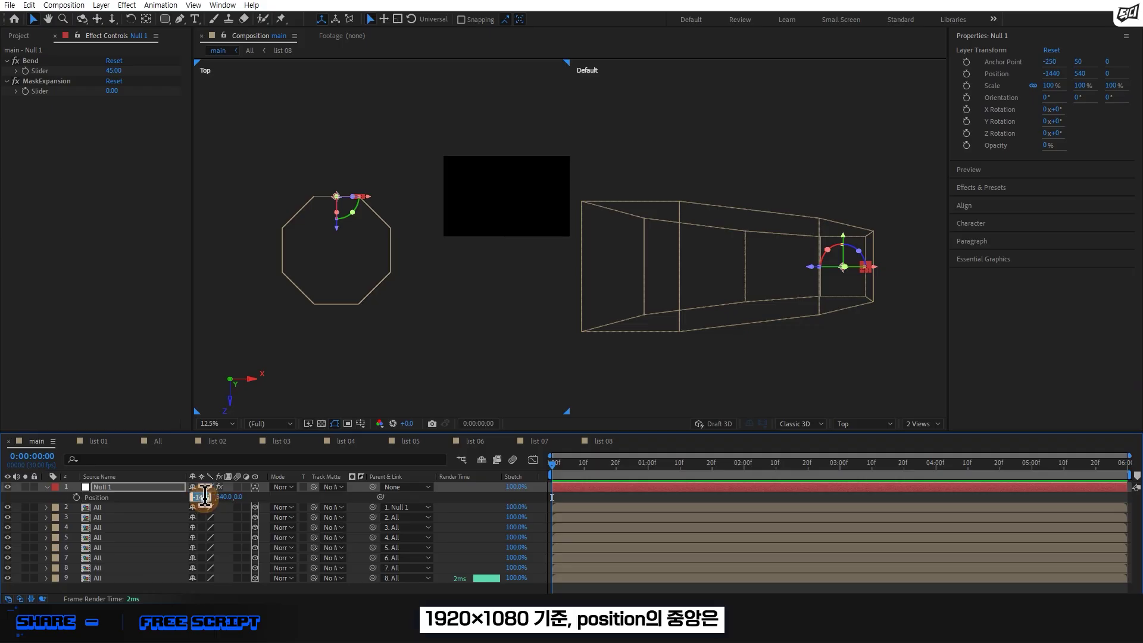
Set Null 1's Position to 960, 540
text(960)
key(Tab)
text(5)
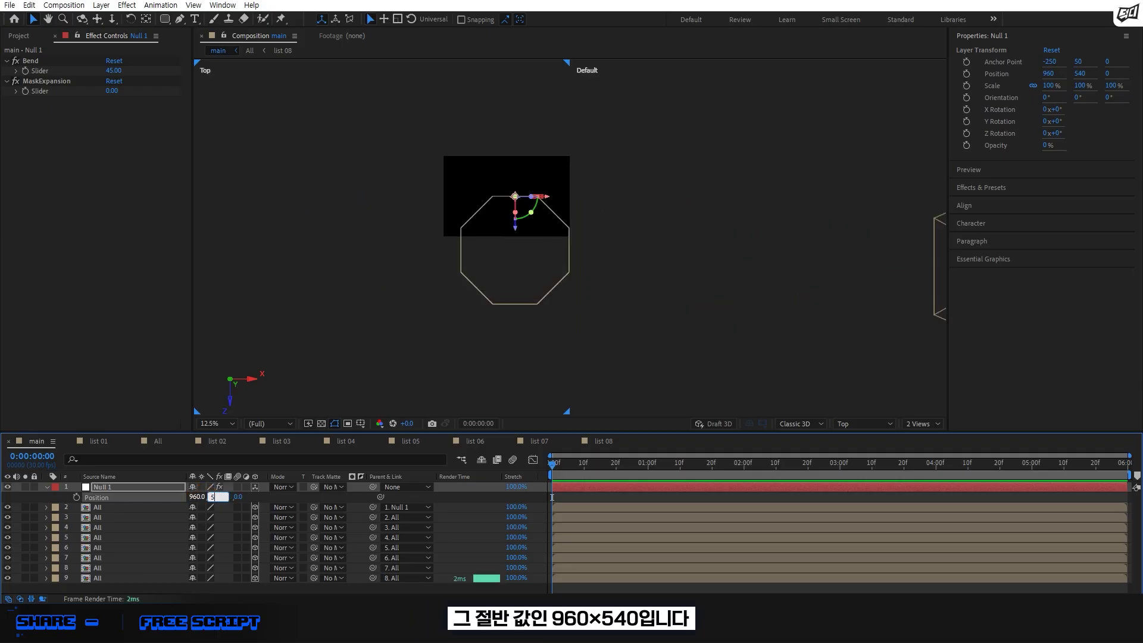
click(205, 502)
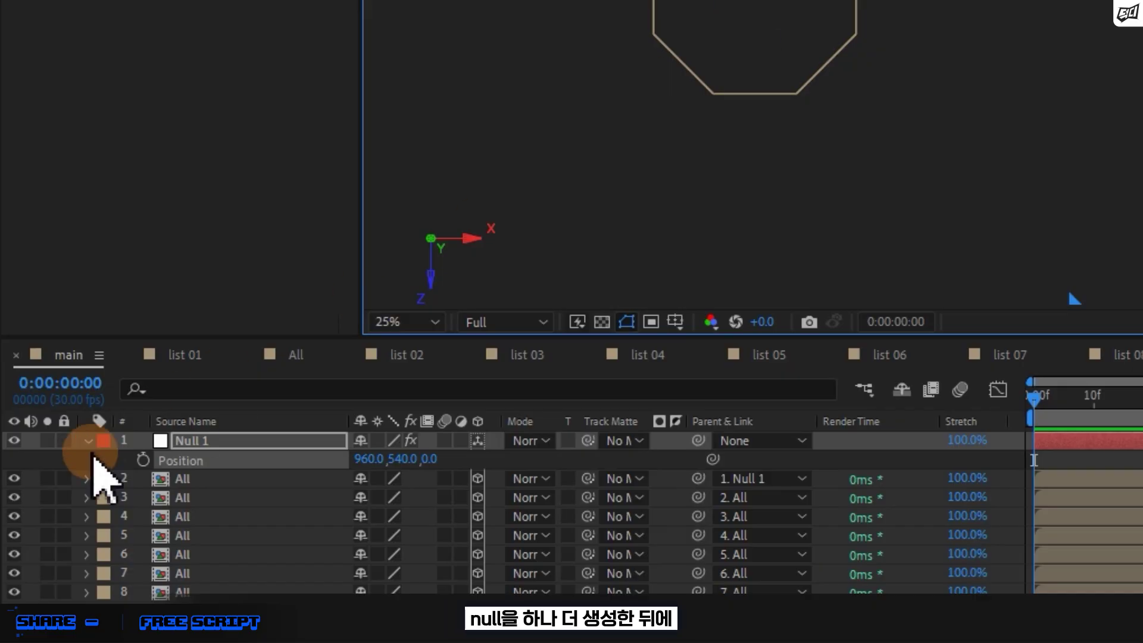
Add a new 3D Null 2 with its anchor point centred on itself
right_click(75, 464)
mouse_move(263, 192)
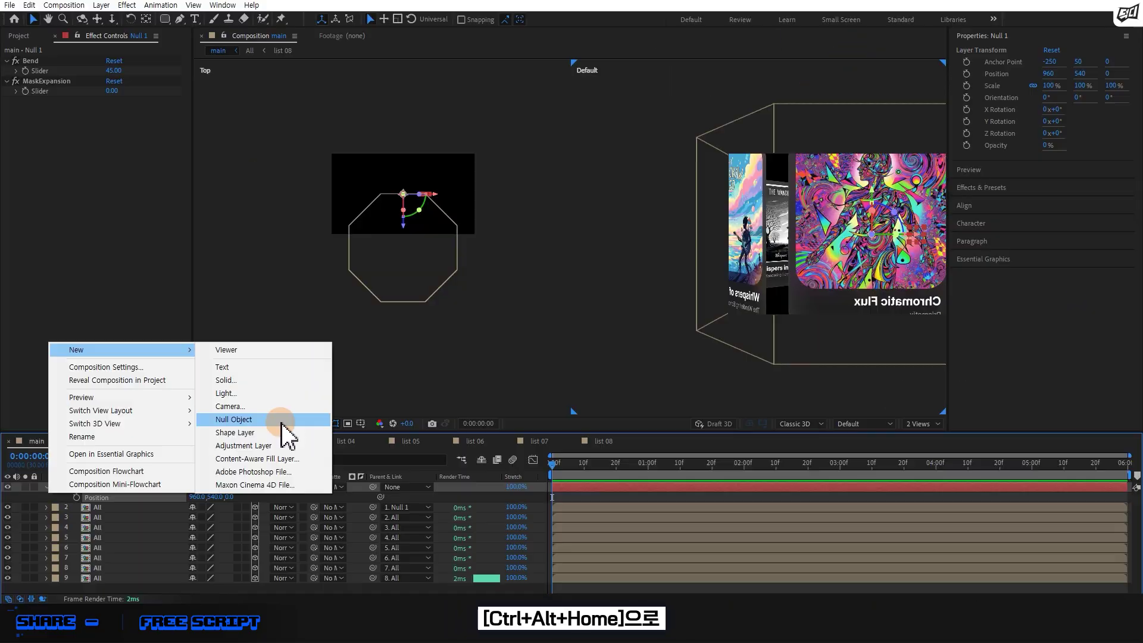
click(282, 424)
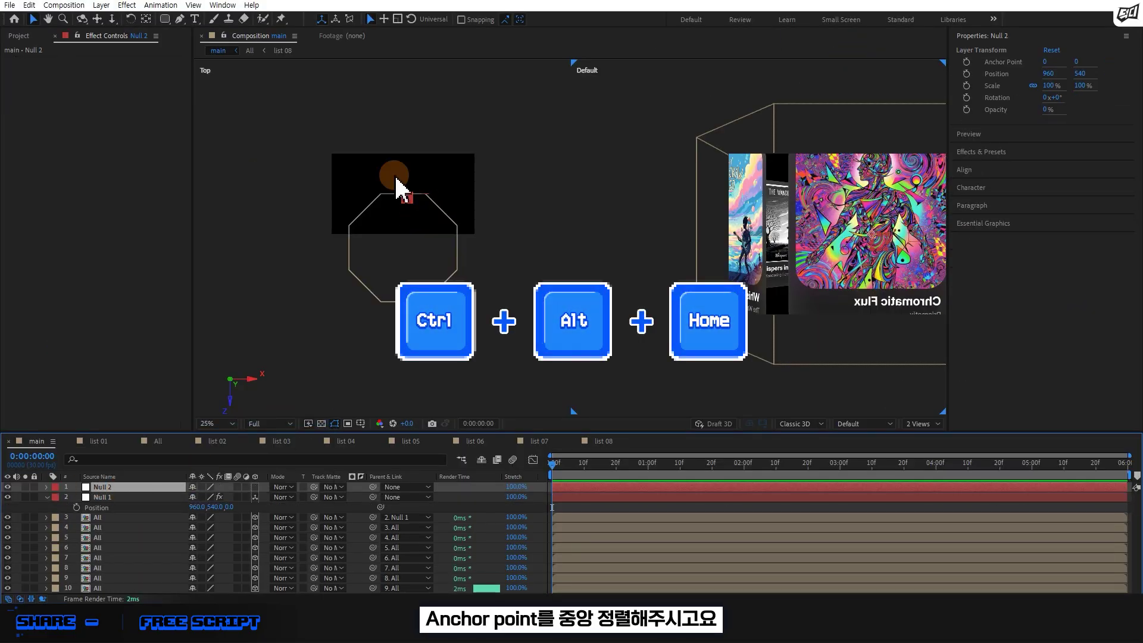
key(ctrl+alt+Home)
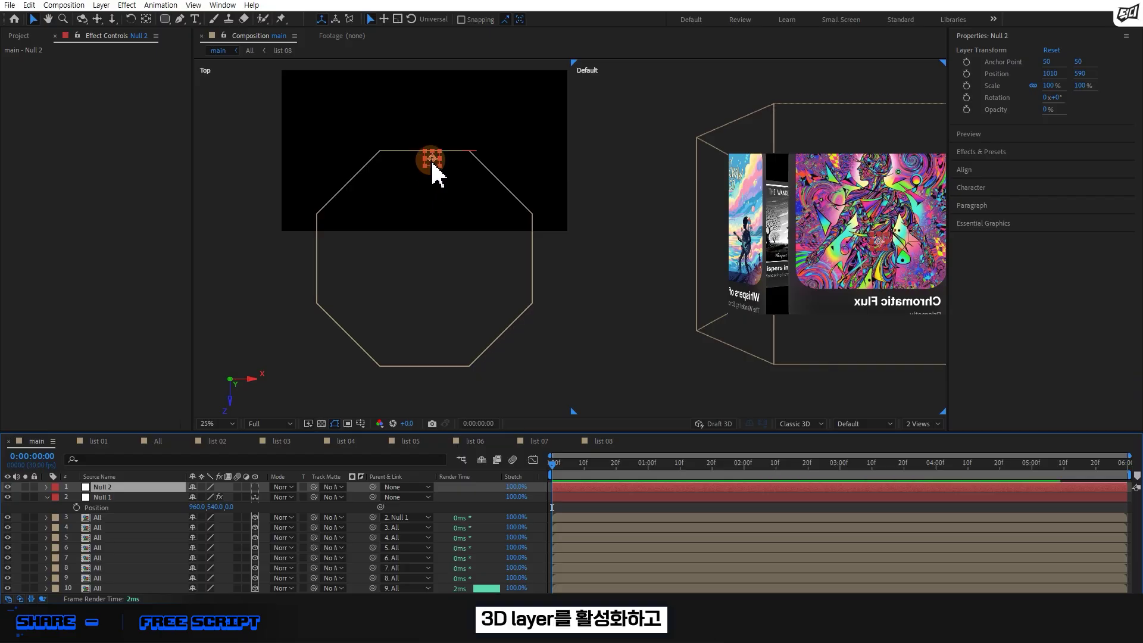
click(255, 488)
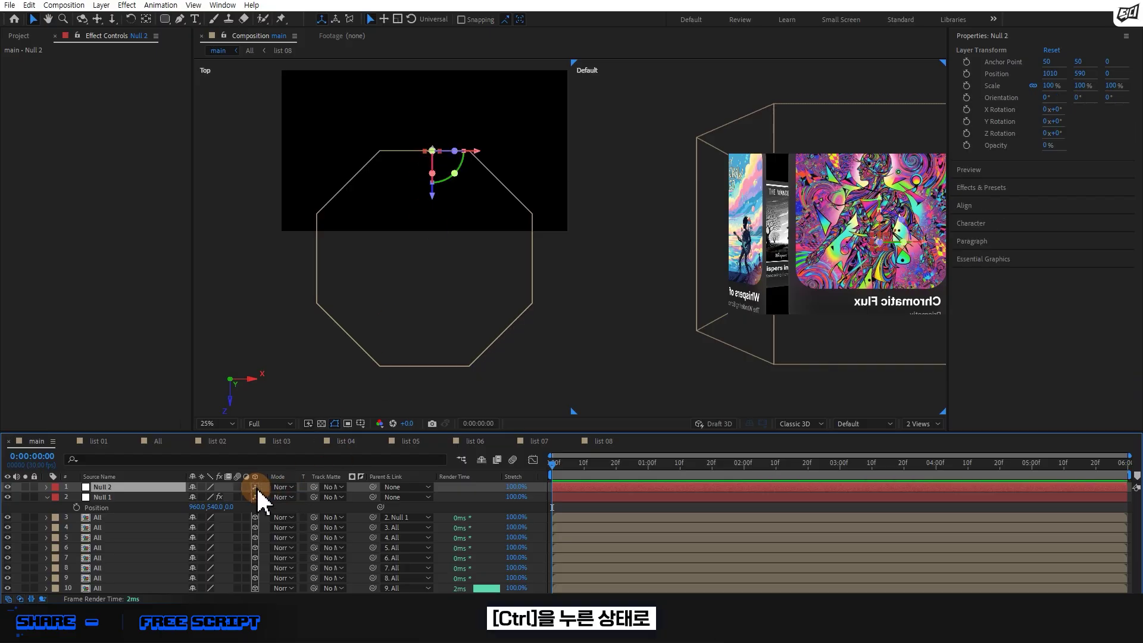
drag(477, 153, 529, 302)
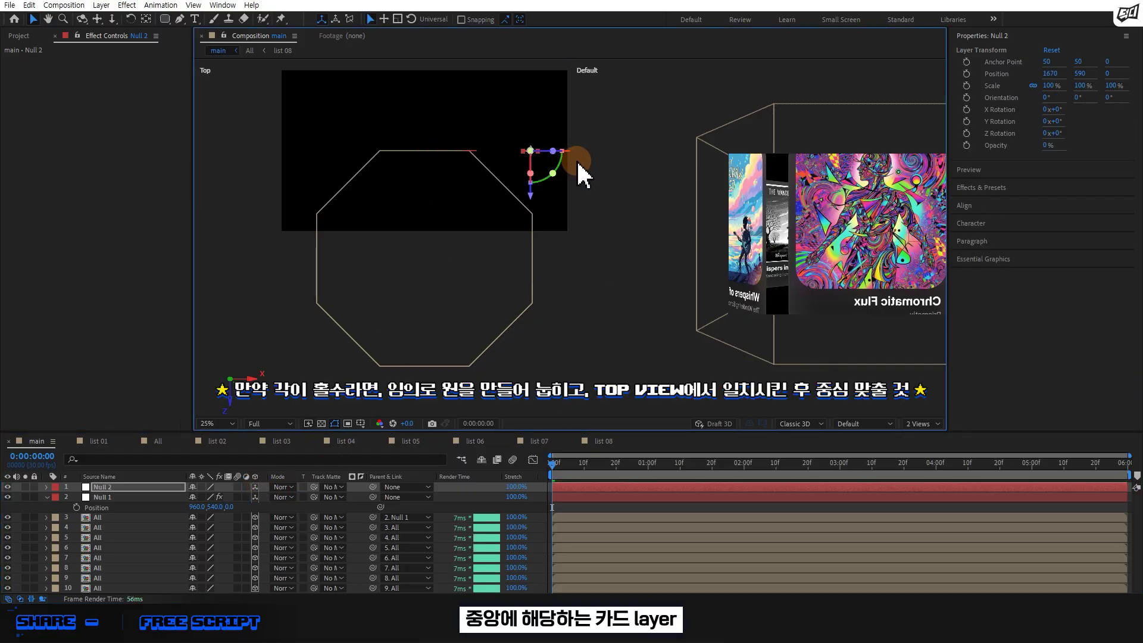
drag(539, 259, 578, 259)
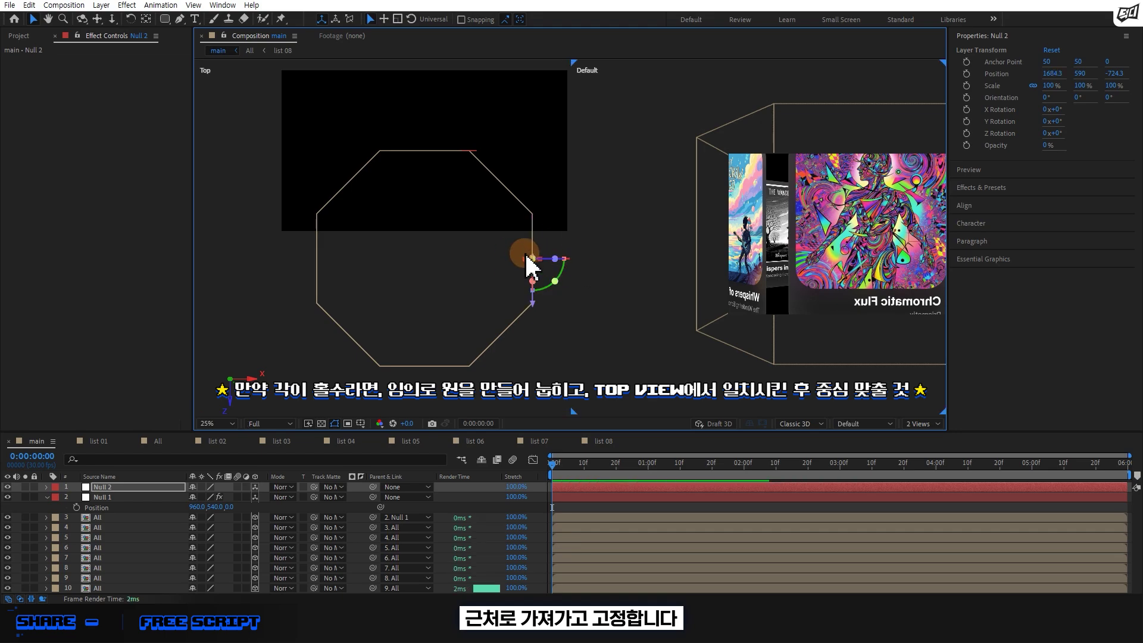
Set Null 2's Position X and Y to 960, 540
key(p)
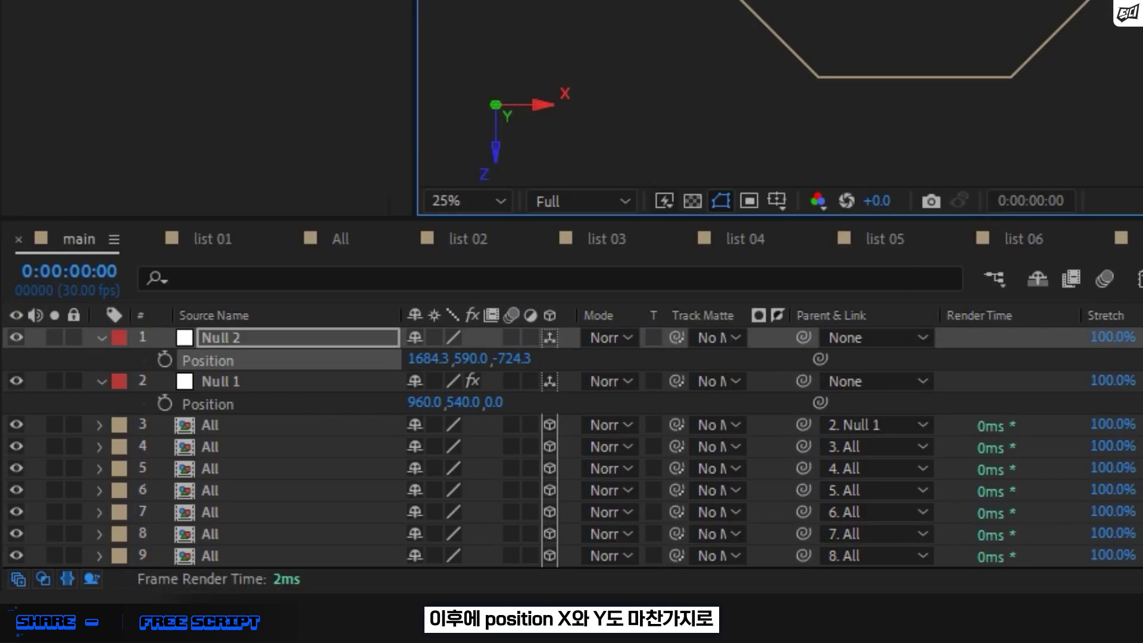
click(199, 498)
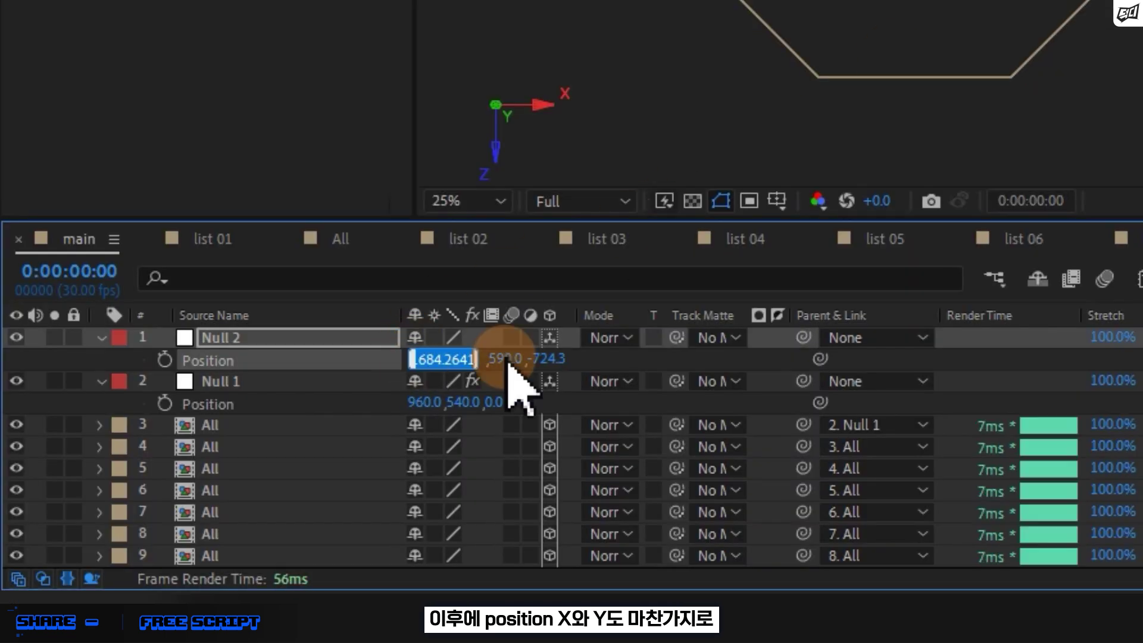
text(960)
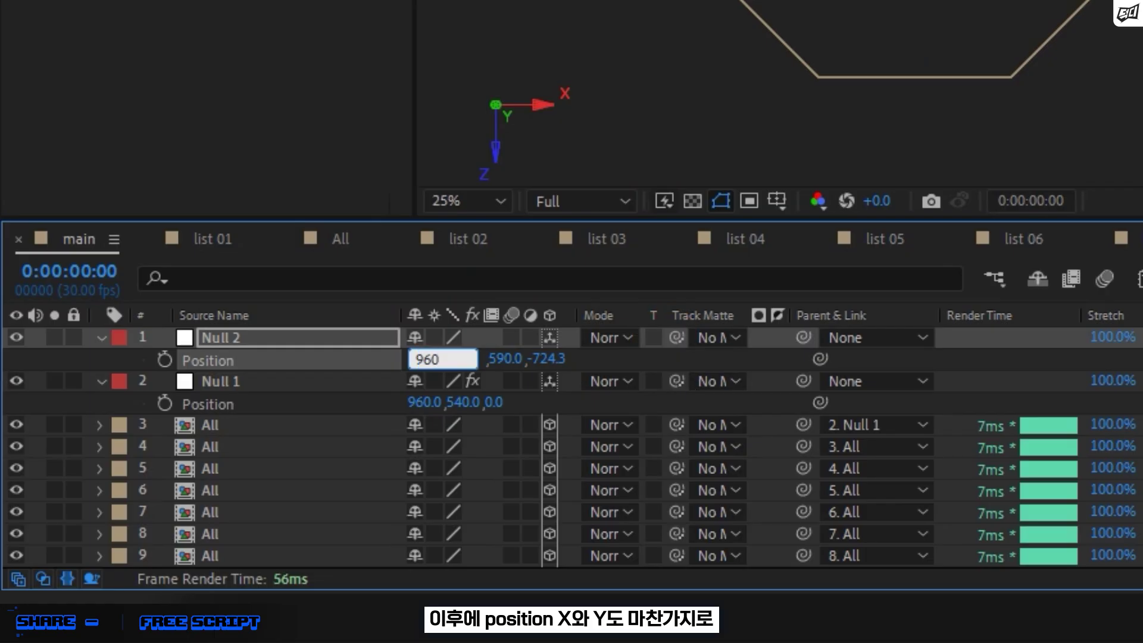
key(Tab)
text(540)
click(670, 339)
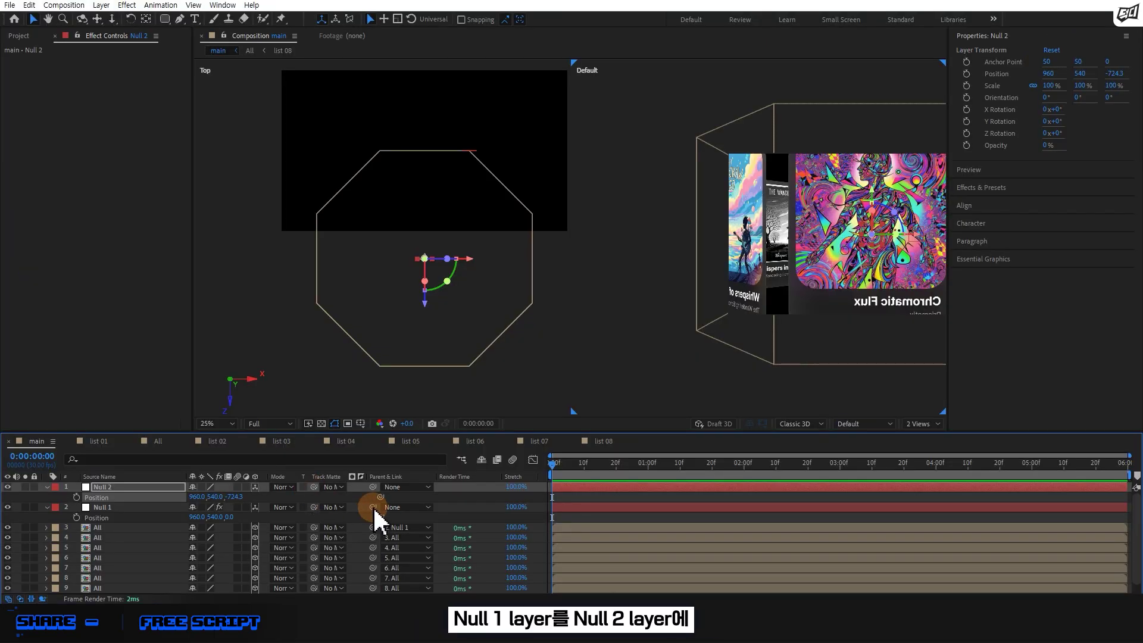
Parent Null 1 to Null 2, set Null 2's Z to 0, and spin the ring in Y
drag(373, 506, 120, 493)
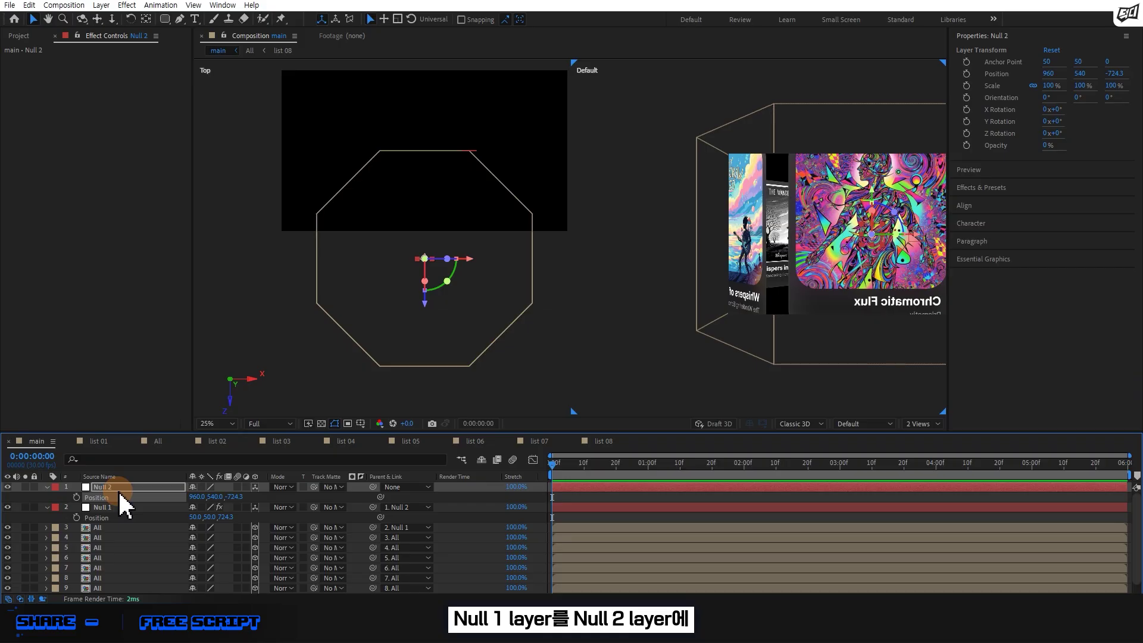
click(239, 497)
click(280, 499)
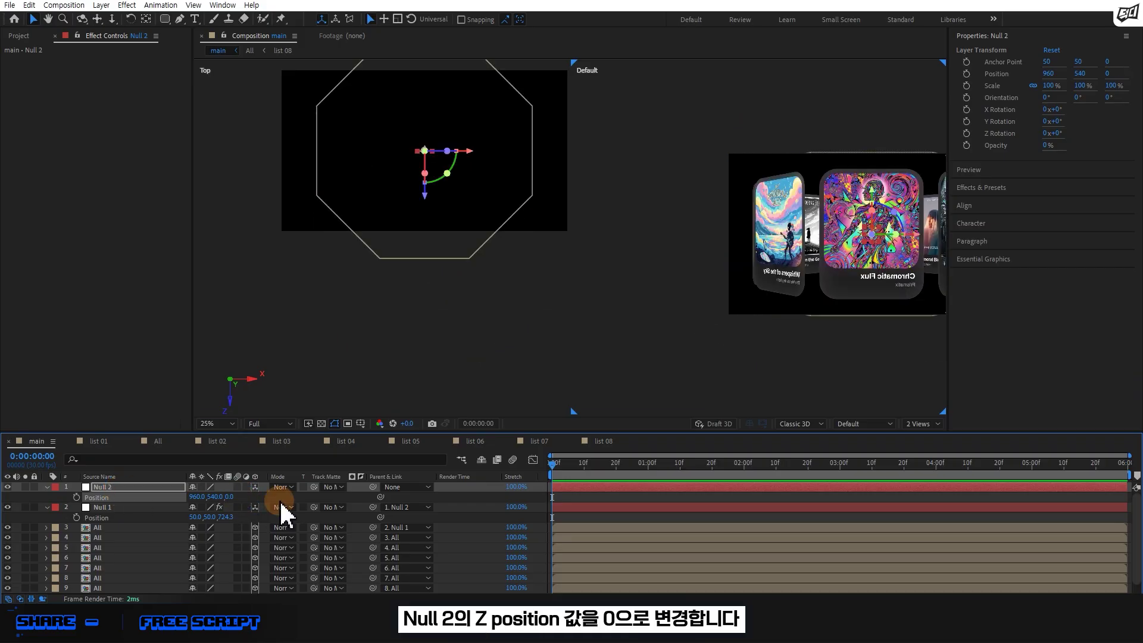
drag(472, 319, 455, 268)
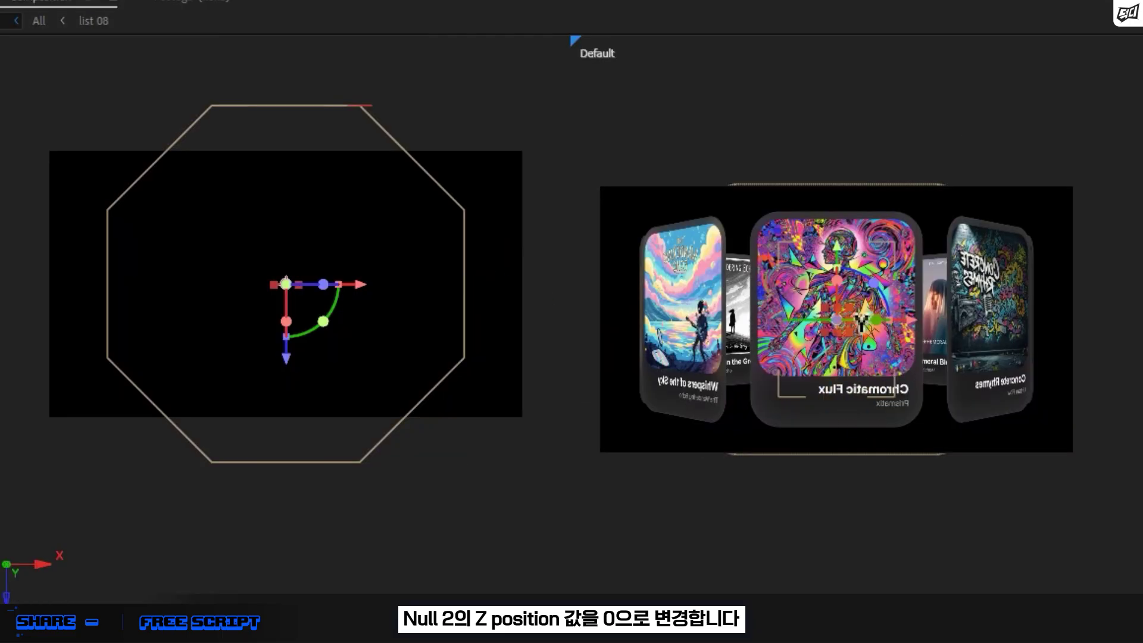
drag(731, 233, 702, 231)
mouse_move(792, 325)
mouse_down()
mouse_move(823, 339)
mouse_move(1024, 364)
mouse_up()
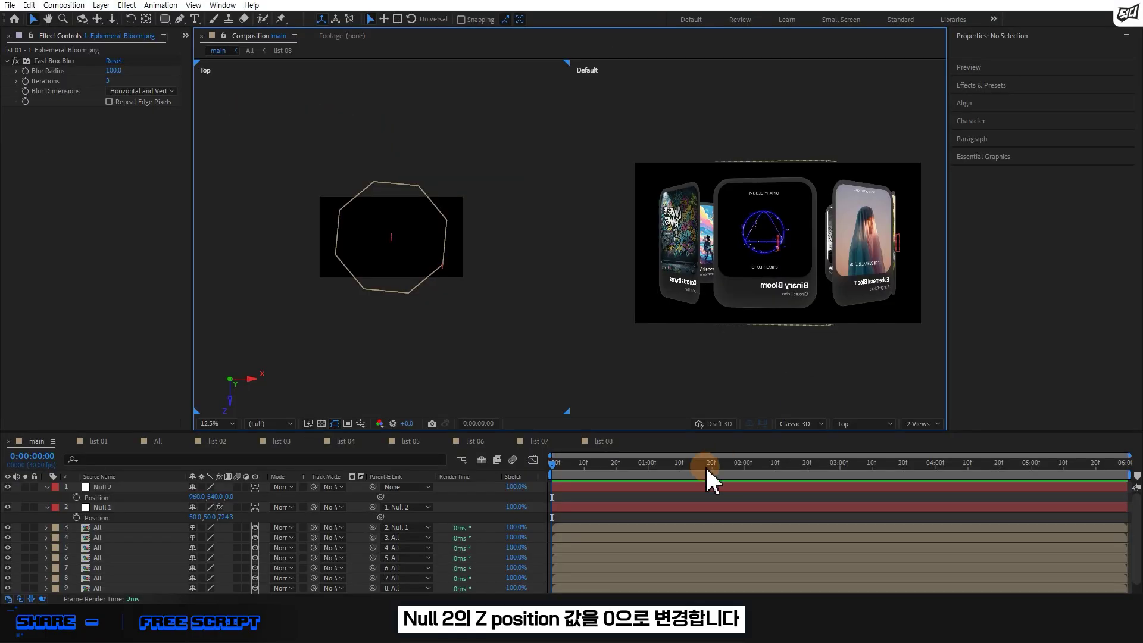
Add a parallel light layer and position it in the top view
right_click(694, 495)
mouse_move(756, 353)
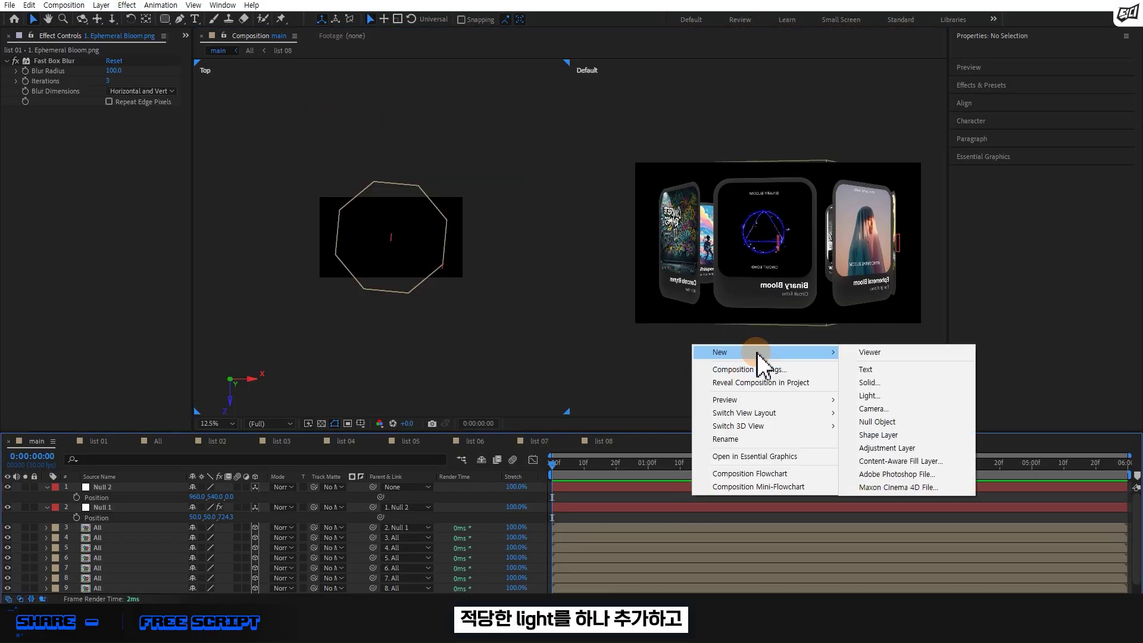
click(910, 397)
click(595, 190)
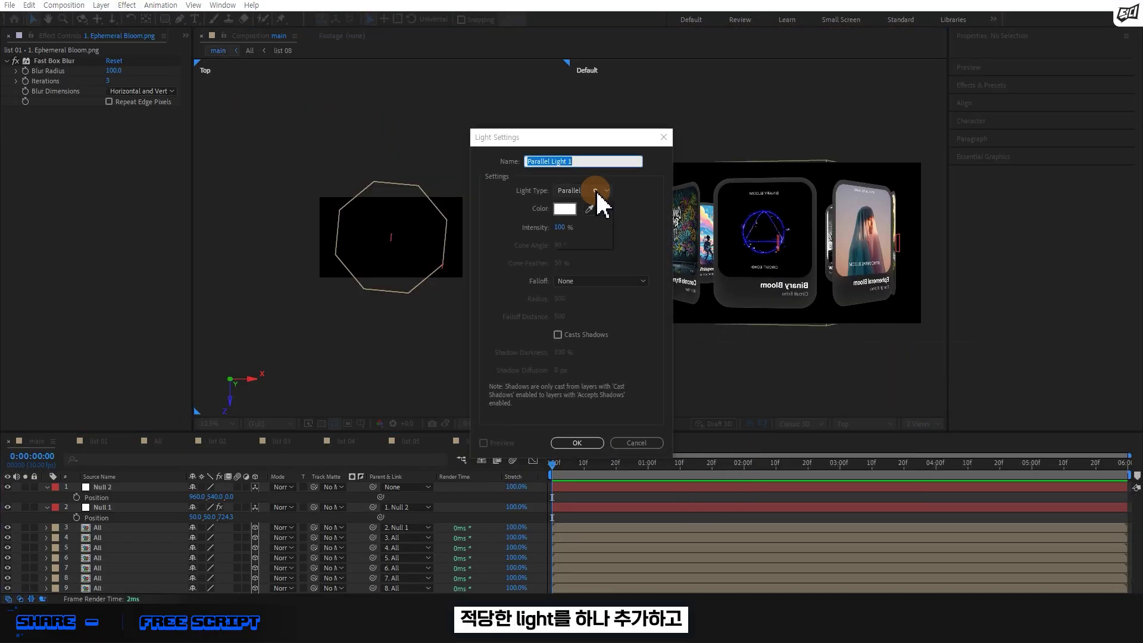
click(577, 443)
drag(408, 304, 397, 294)
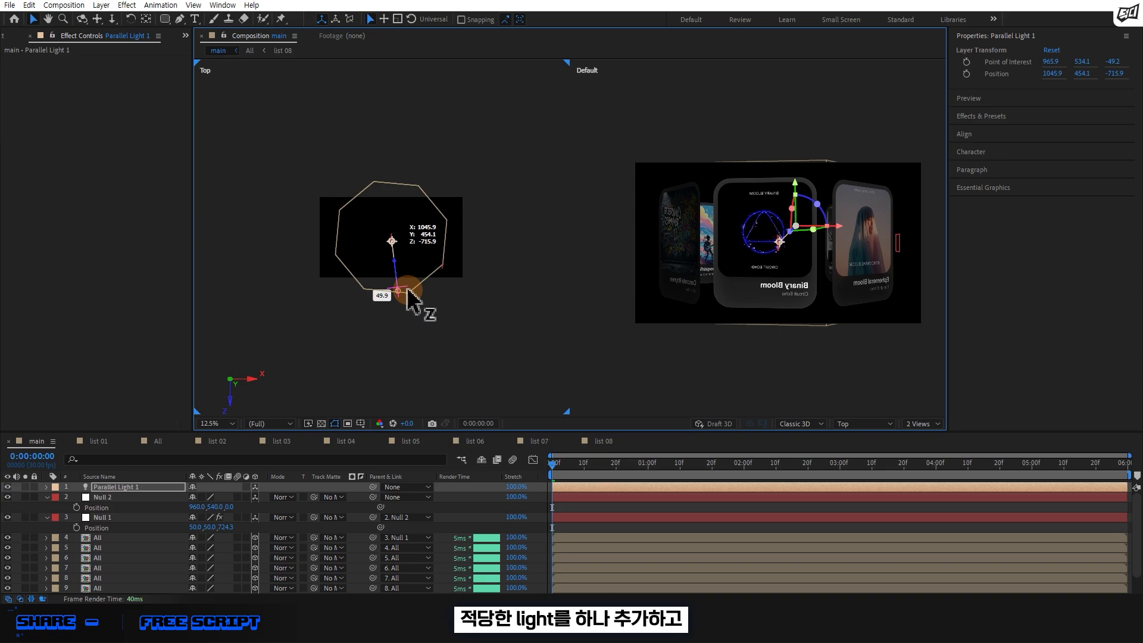
Give the parallel light Smooth falloff, radius 917 and falloff distance 1169, aimed at the cards
click(47, 487)
click(57, 507)
scroll(143, 536, down, 1)
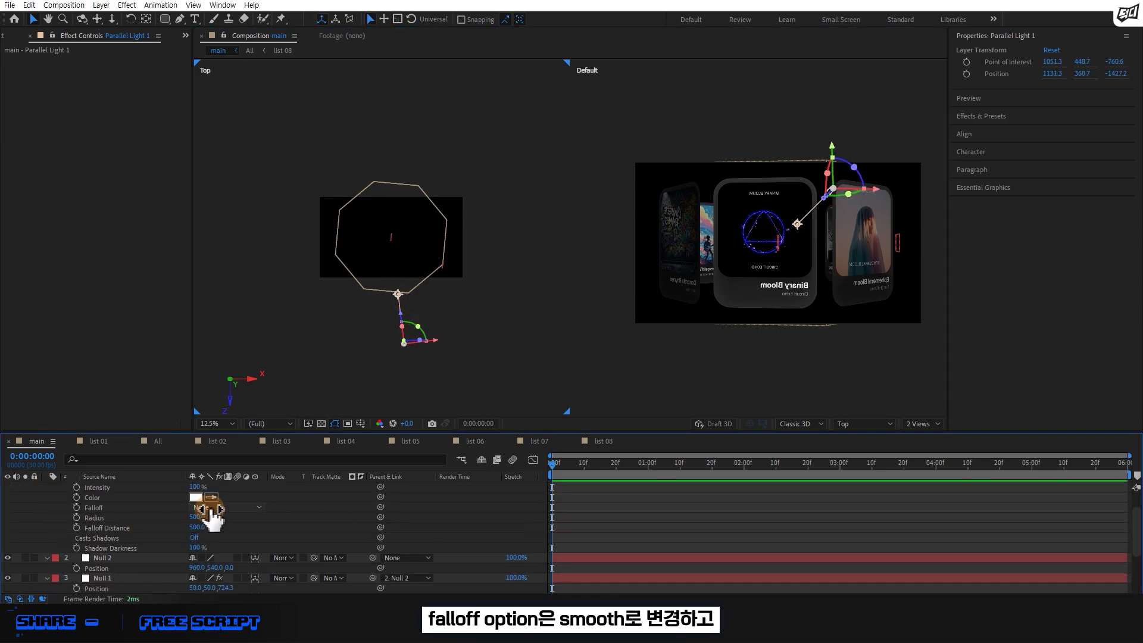
click(210, 509)
click(208, 517)
mouse_move(197, 517)
mouse_down()
mouse_move(400, 517)
mouse_move(384, 518)
mouse_up()
drag(404, 342, 388, 345)
drag(398, 293, 391, 233)
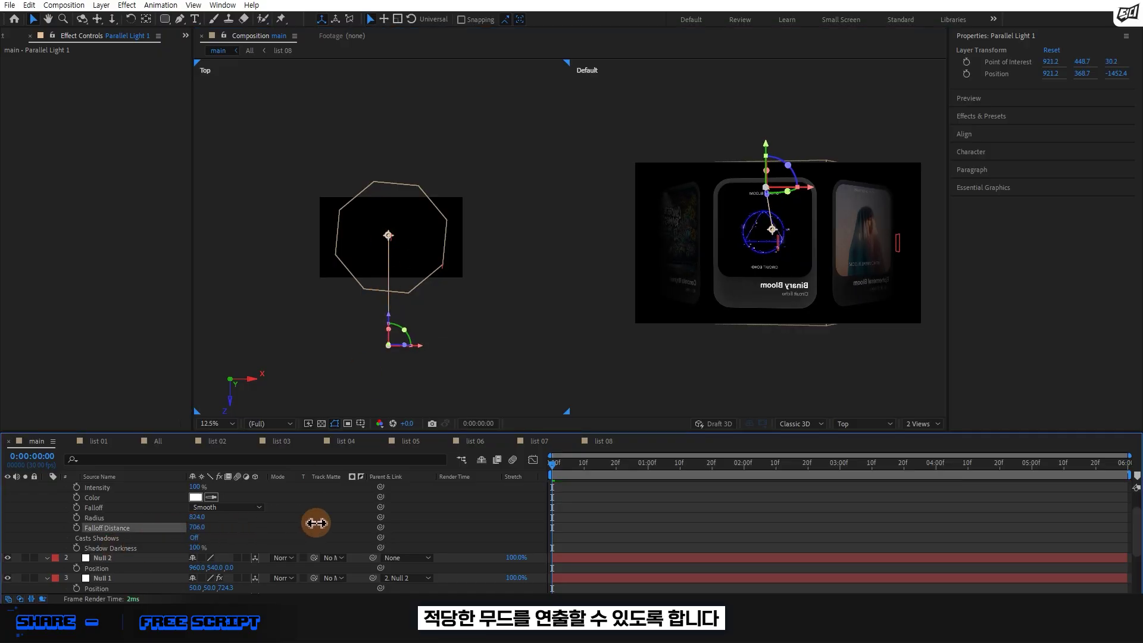
drag(198, 527, 566, 522)
mouse_move(197, 517)
mouse_down()
mouse_move(252, 518)
mouse_move(232, 505)
mouse_move(211, 512)
mouse_up()
scroll(202, 524, up, 1)
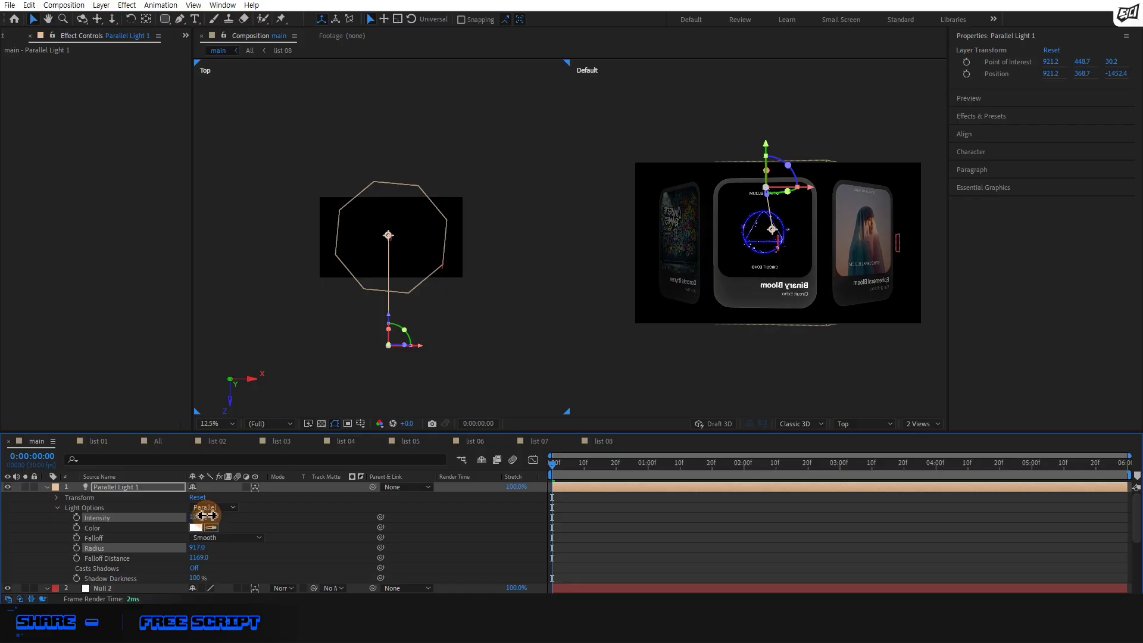
Add a second light layer of type Point as Point Light 1
right_click(204, 582)
click(219, 450)
click(585, 192)
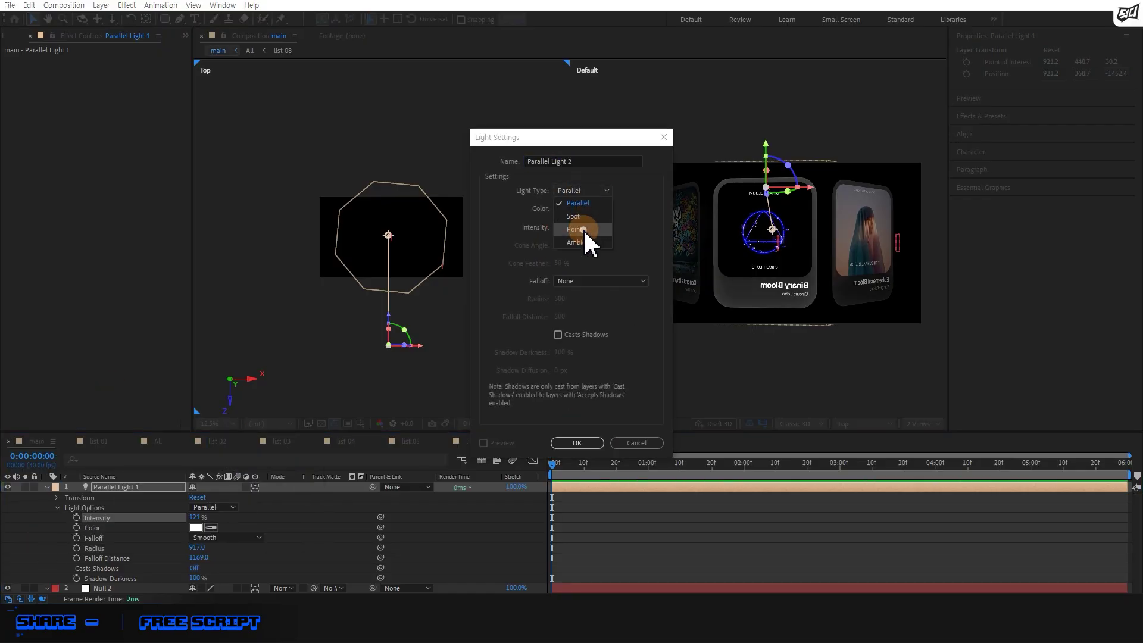
click(584, 229)
click(566, 445)
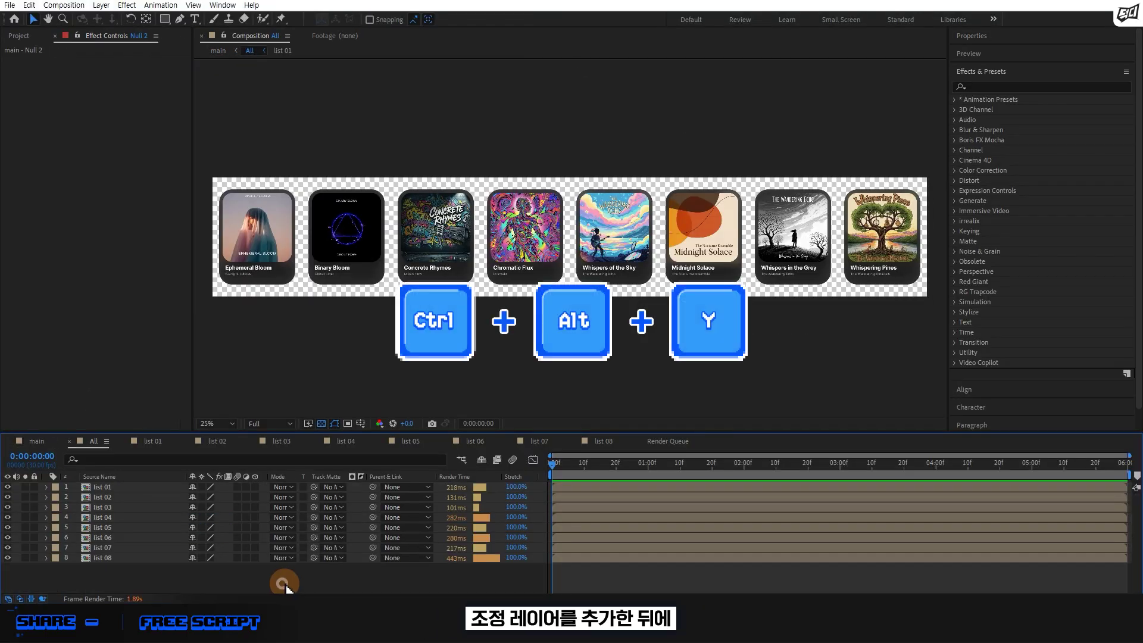
Add an adjustment layer with a Transform effect set to Scale Width -100 to mirror the cards
key(ctrl+alt+y)
click(1012, 86)
text(tra)
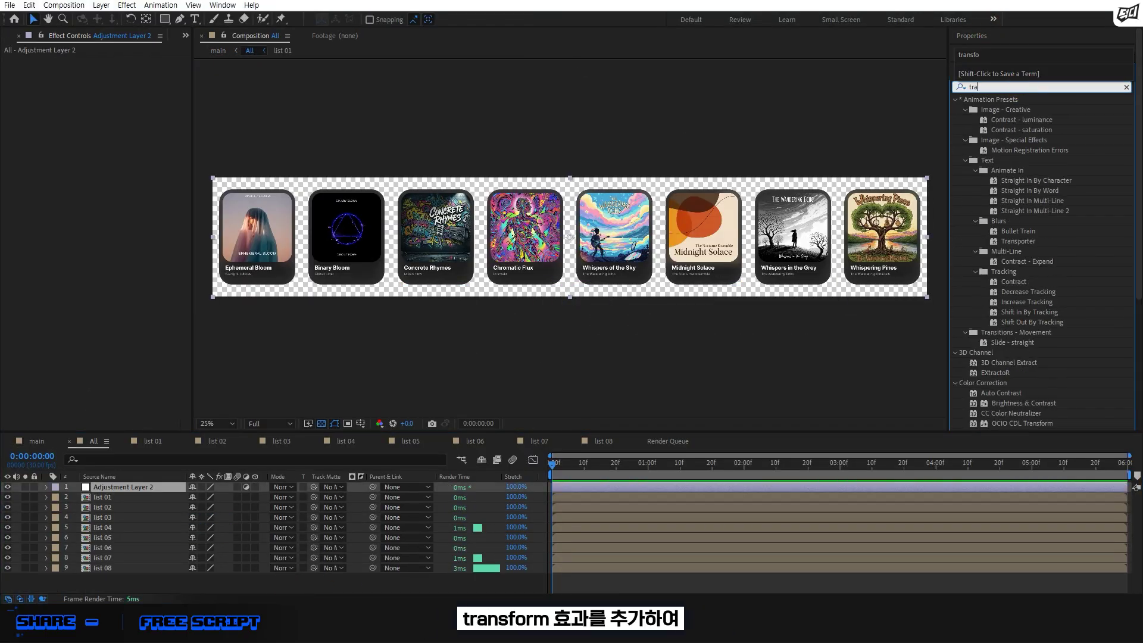
text(nsfo)
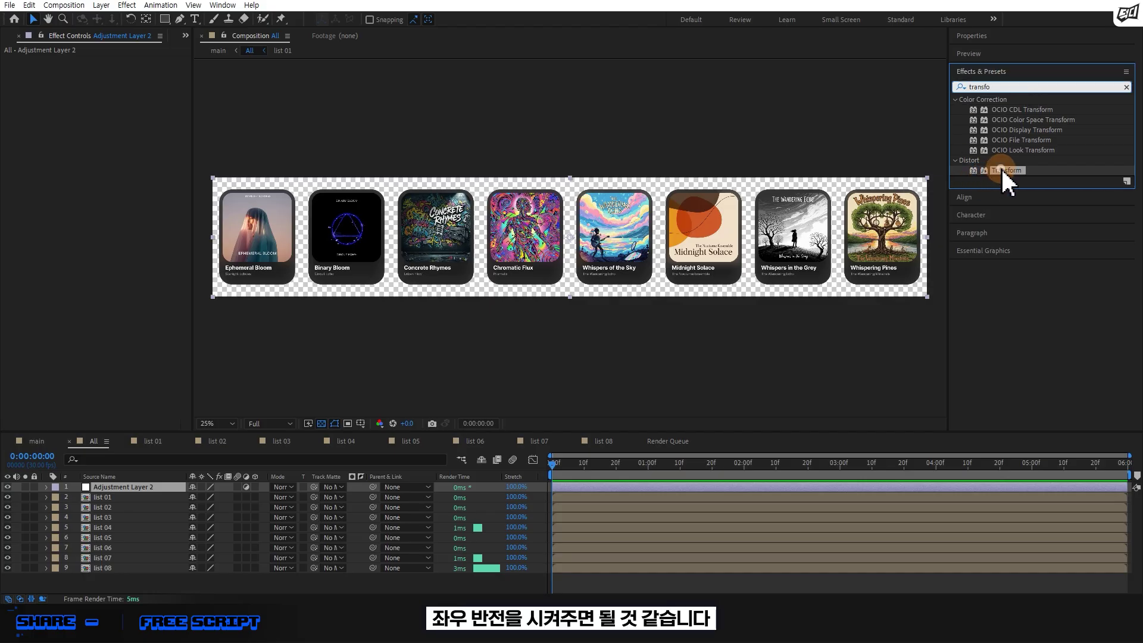
double_click(1005, 171)
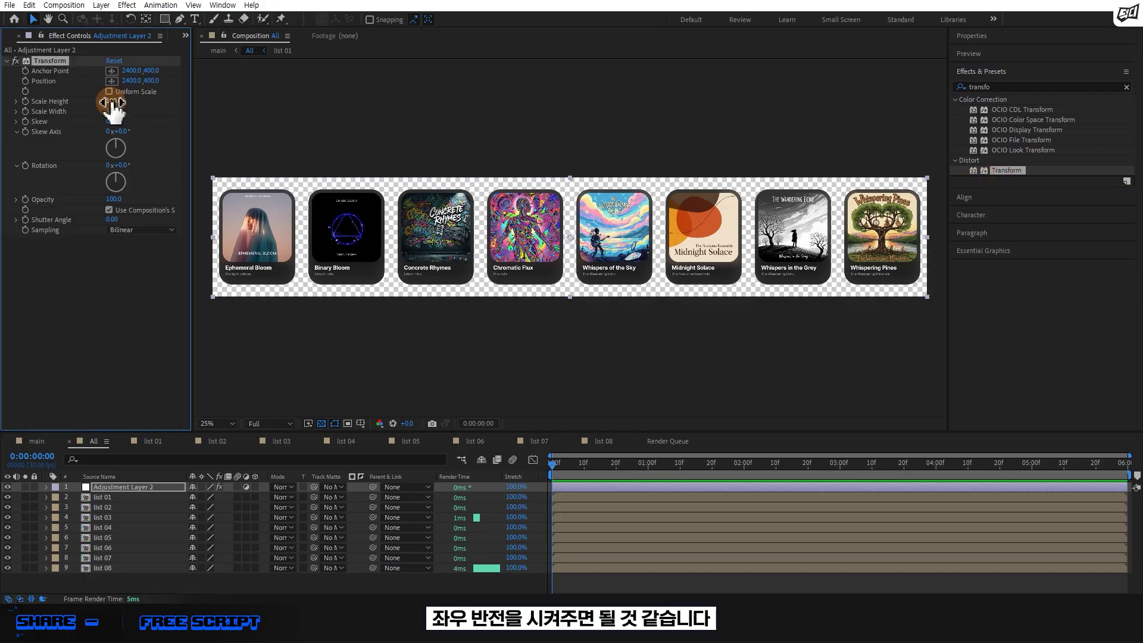
text(-100)
key(Return)
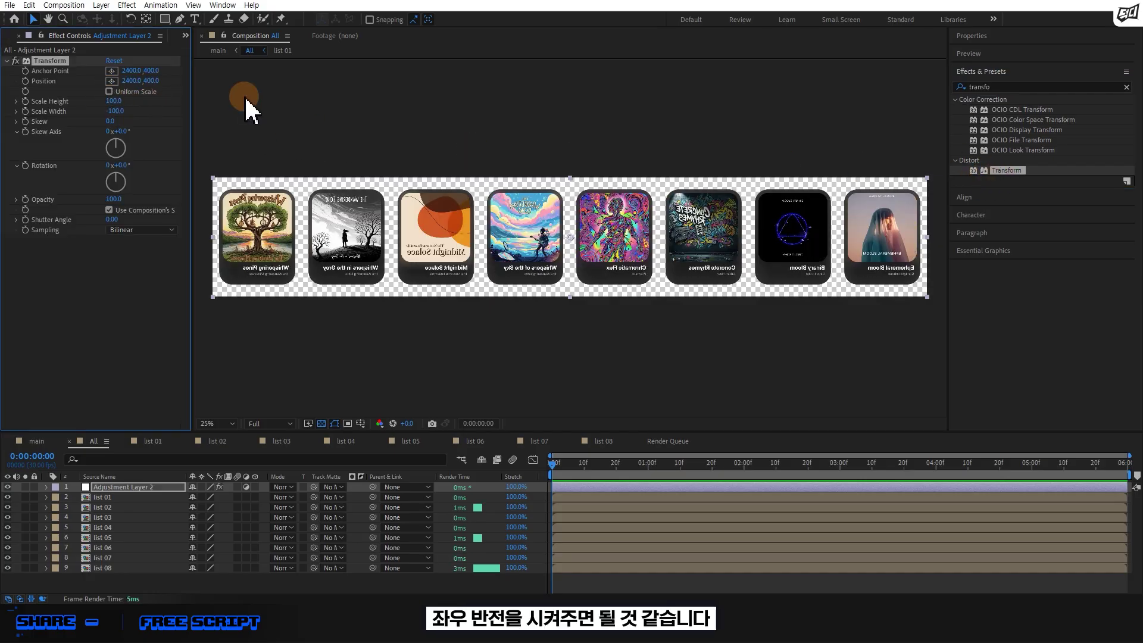
Return to the main comp and show it in a single camera view
click(37, 442)
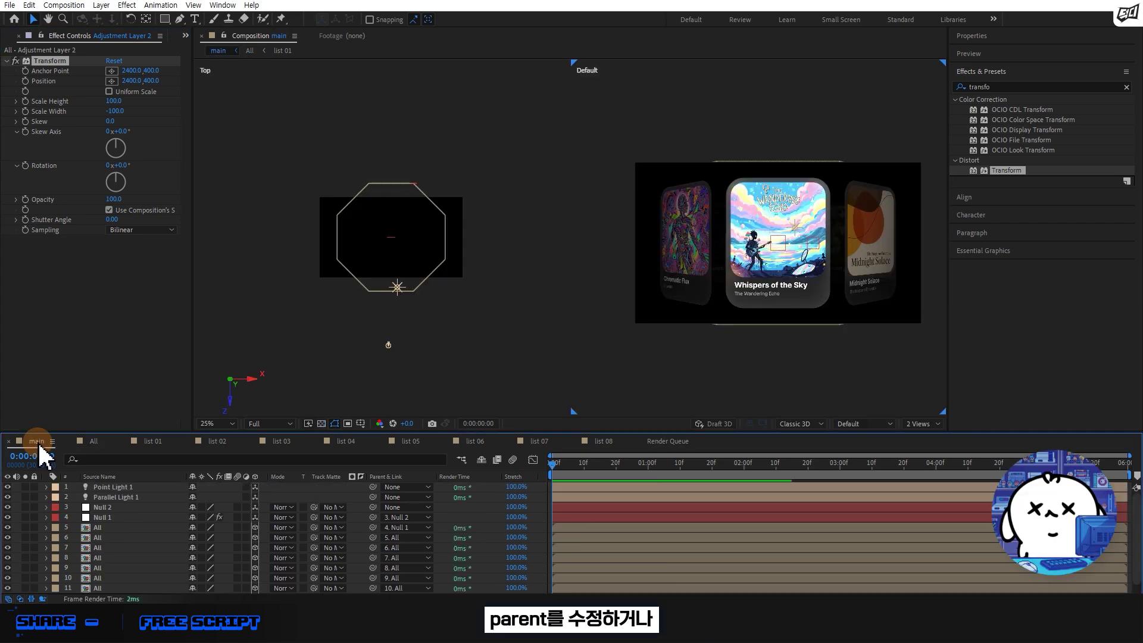
click(922, 424)
click(932, 438)
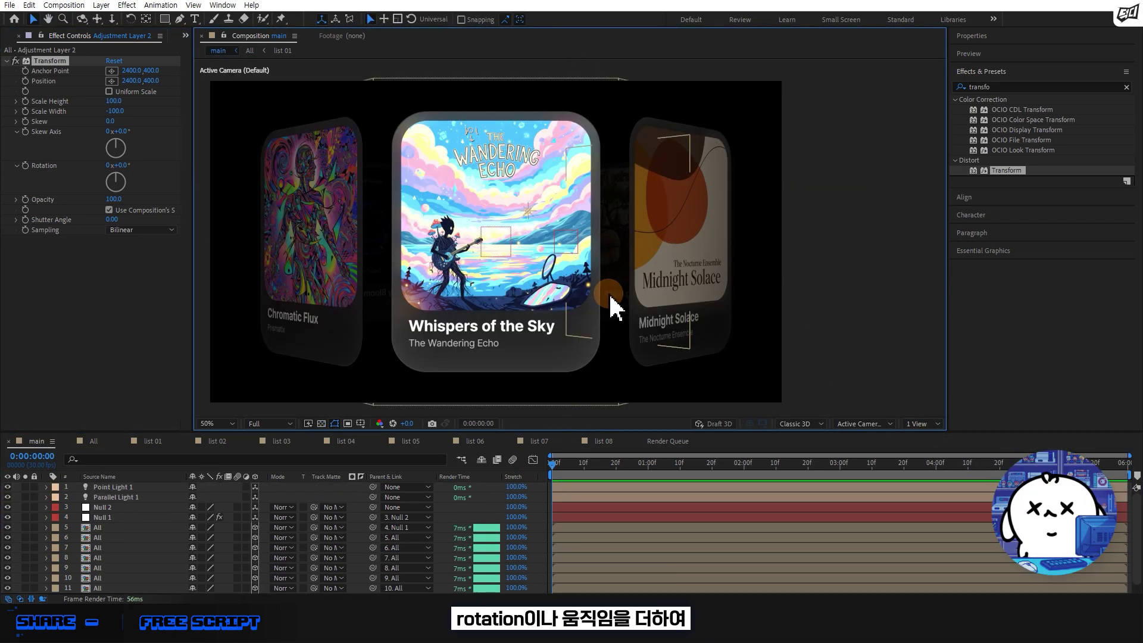
Rotate Null 2 to Z 32° and Y about 21° to tilt the carousel
click(151, 507)
key(r)
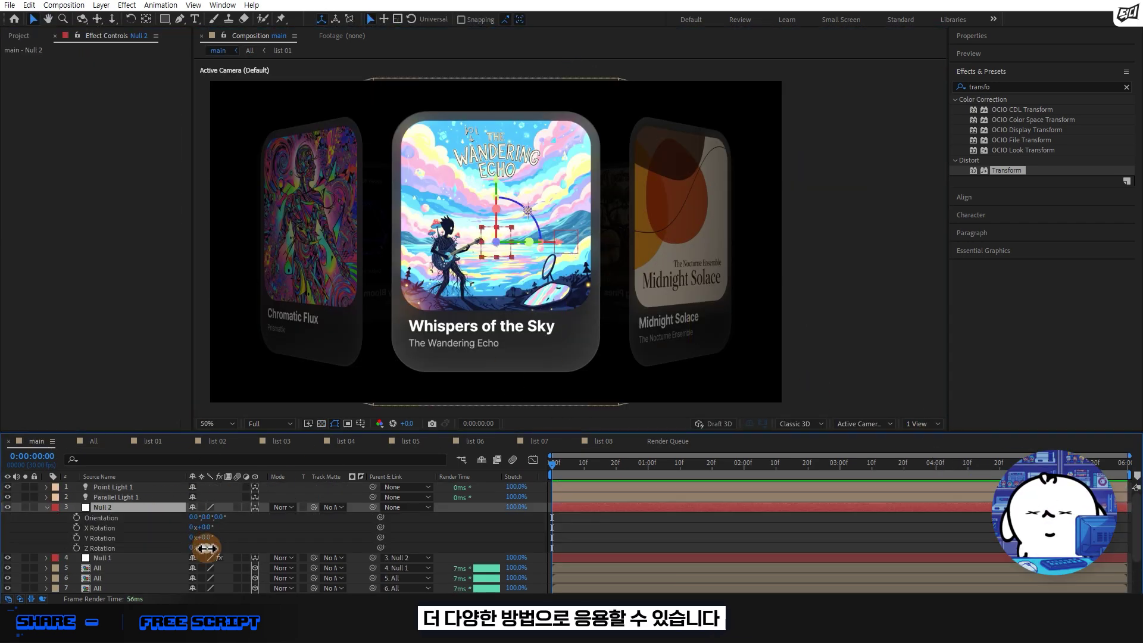
mouse_move(204, 548)
mouse_down()
mouse_move(220, 548)
mouse_move(219, 524)
mouse_move(203, 530)
mouse_up()
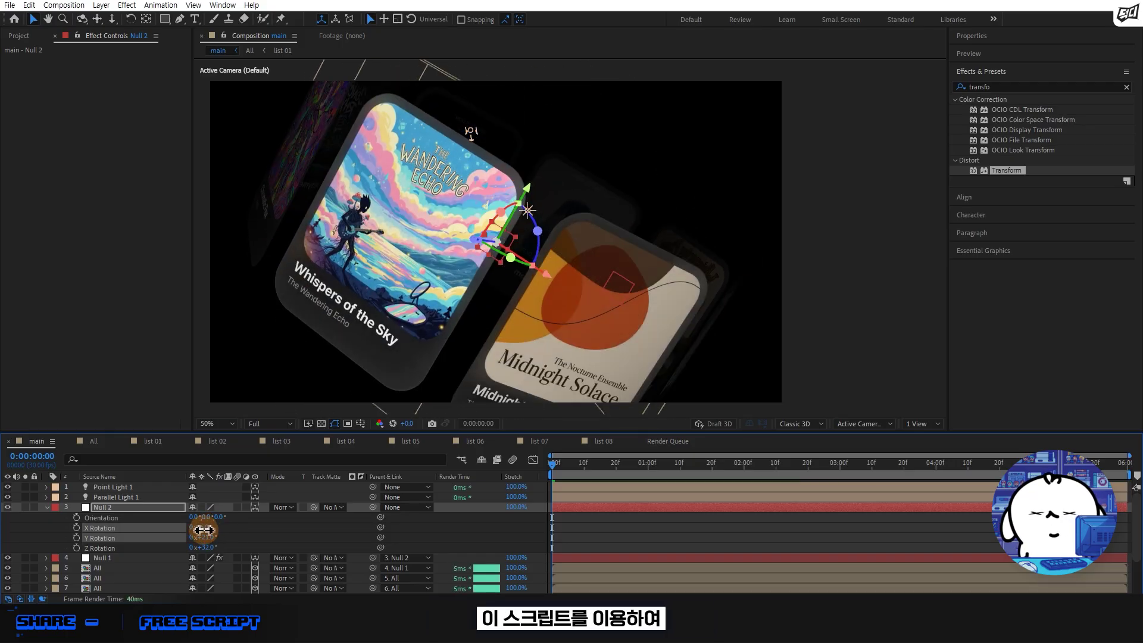